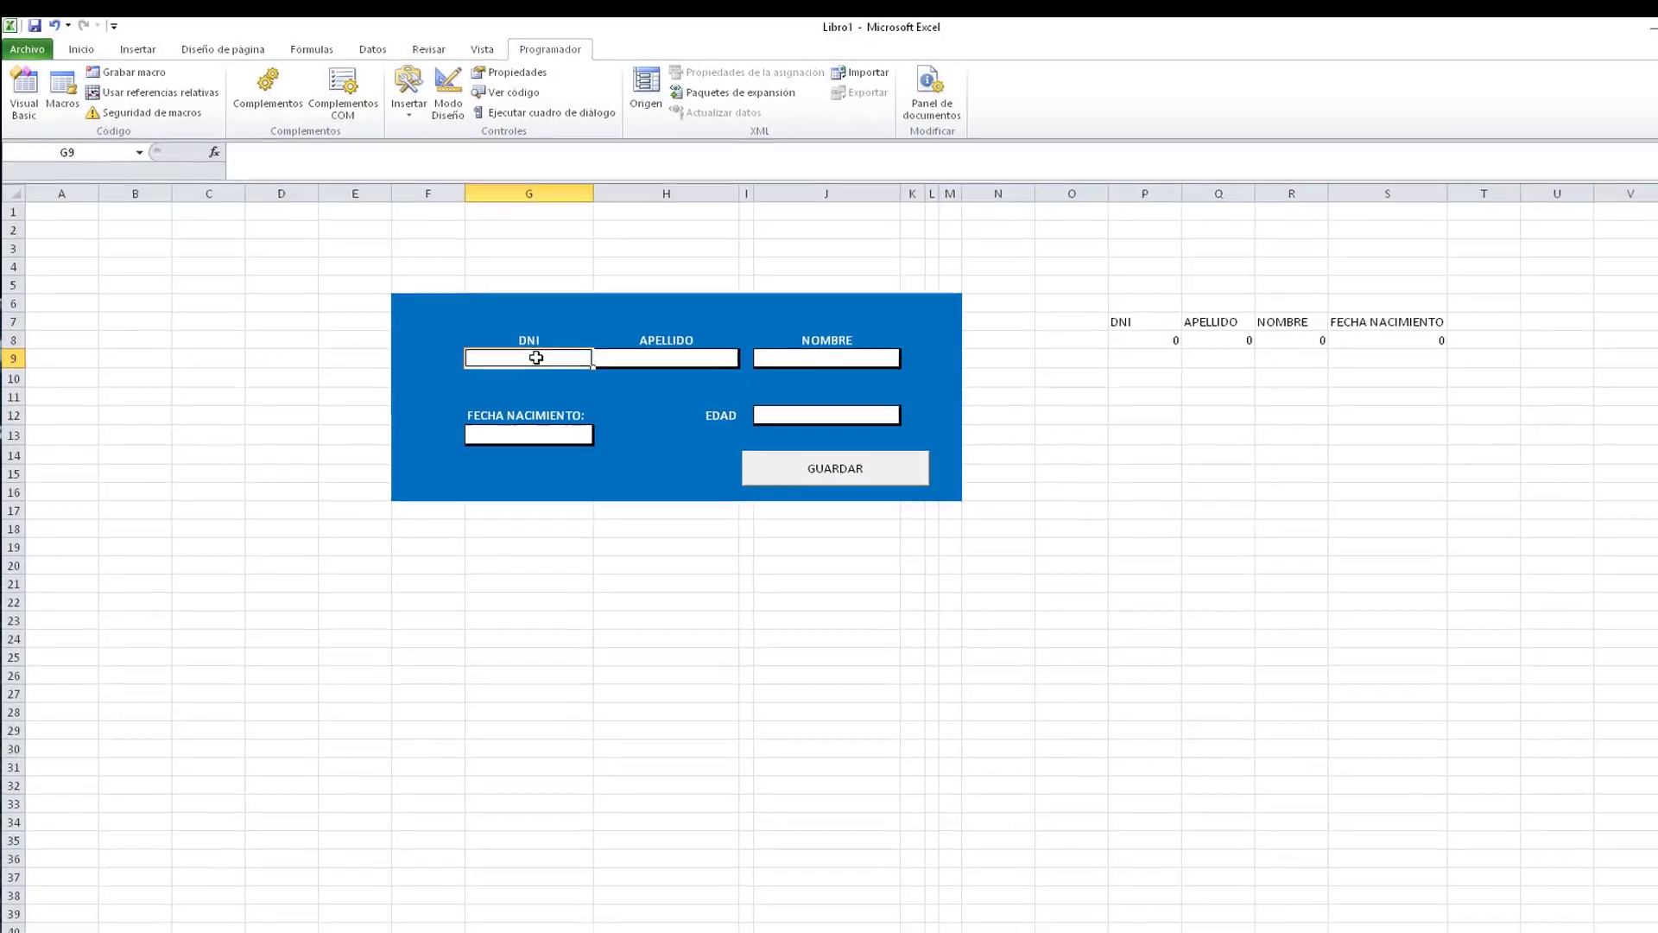
Step: Fill in the person's DNI number, surname and first name in the blue form's DNI, APELLIDO and NOMBRE cells
{"action": "type", "text": "14"}
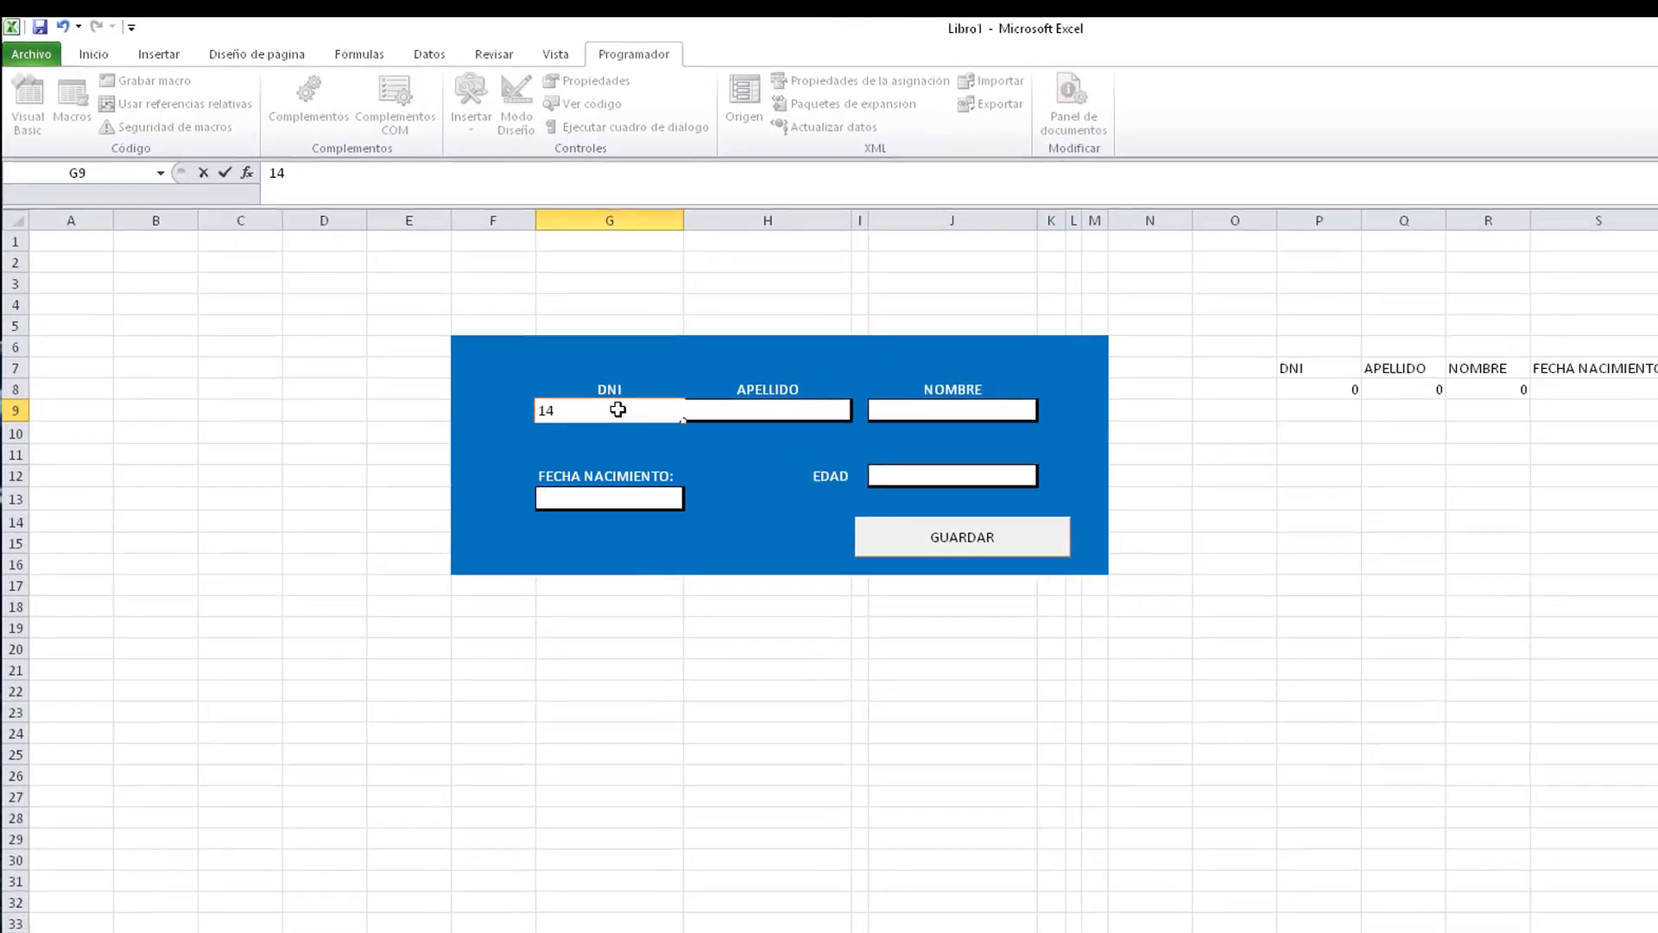
{"action": "type", "text": "14"}
{"action": "type", "text": "2536"}
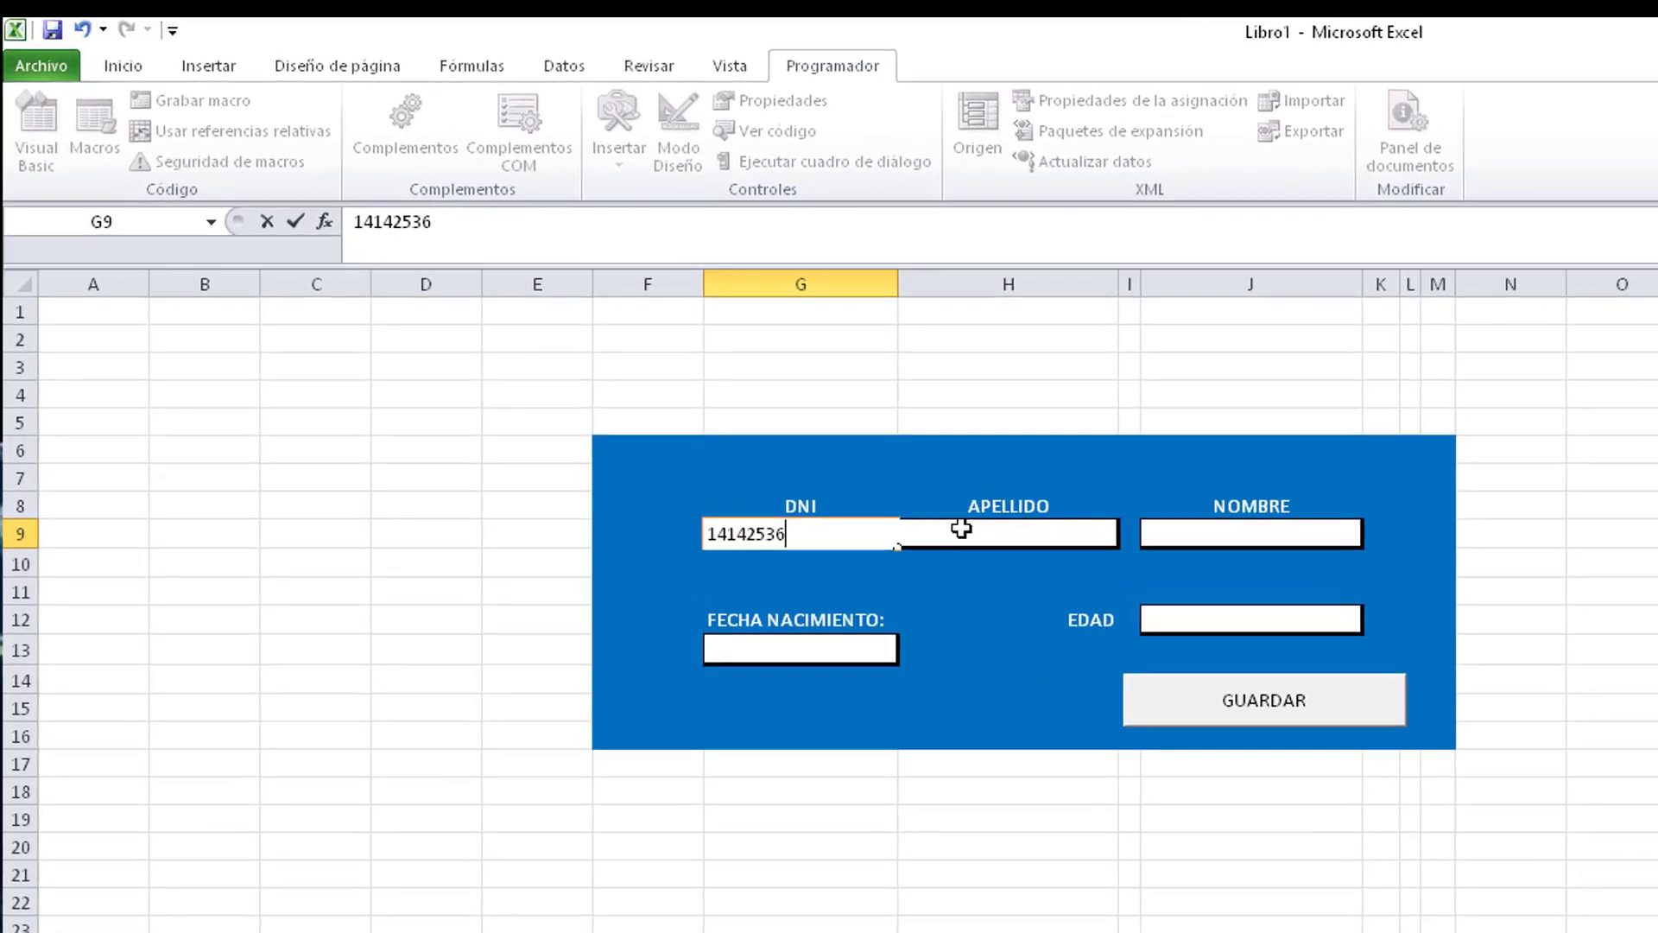
{"action": "left_click", "coordinate": [947, 523]}
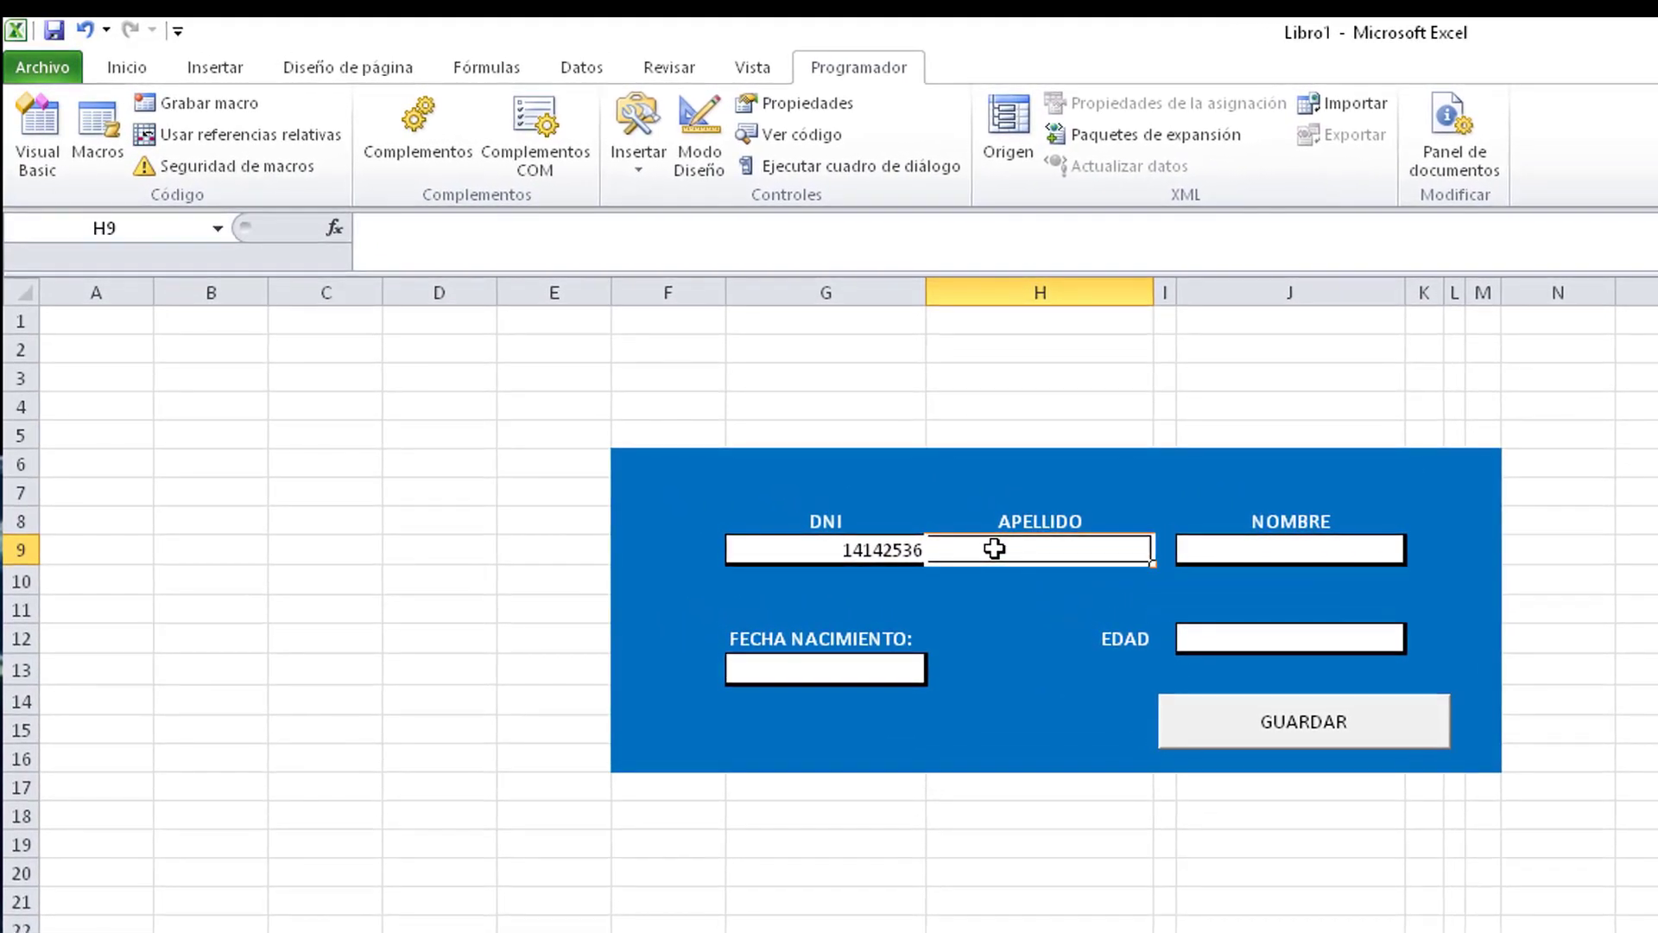
{"action": "type", "text": "OCTANO"}
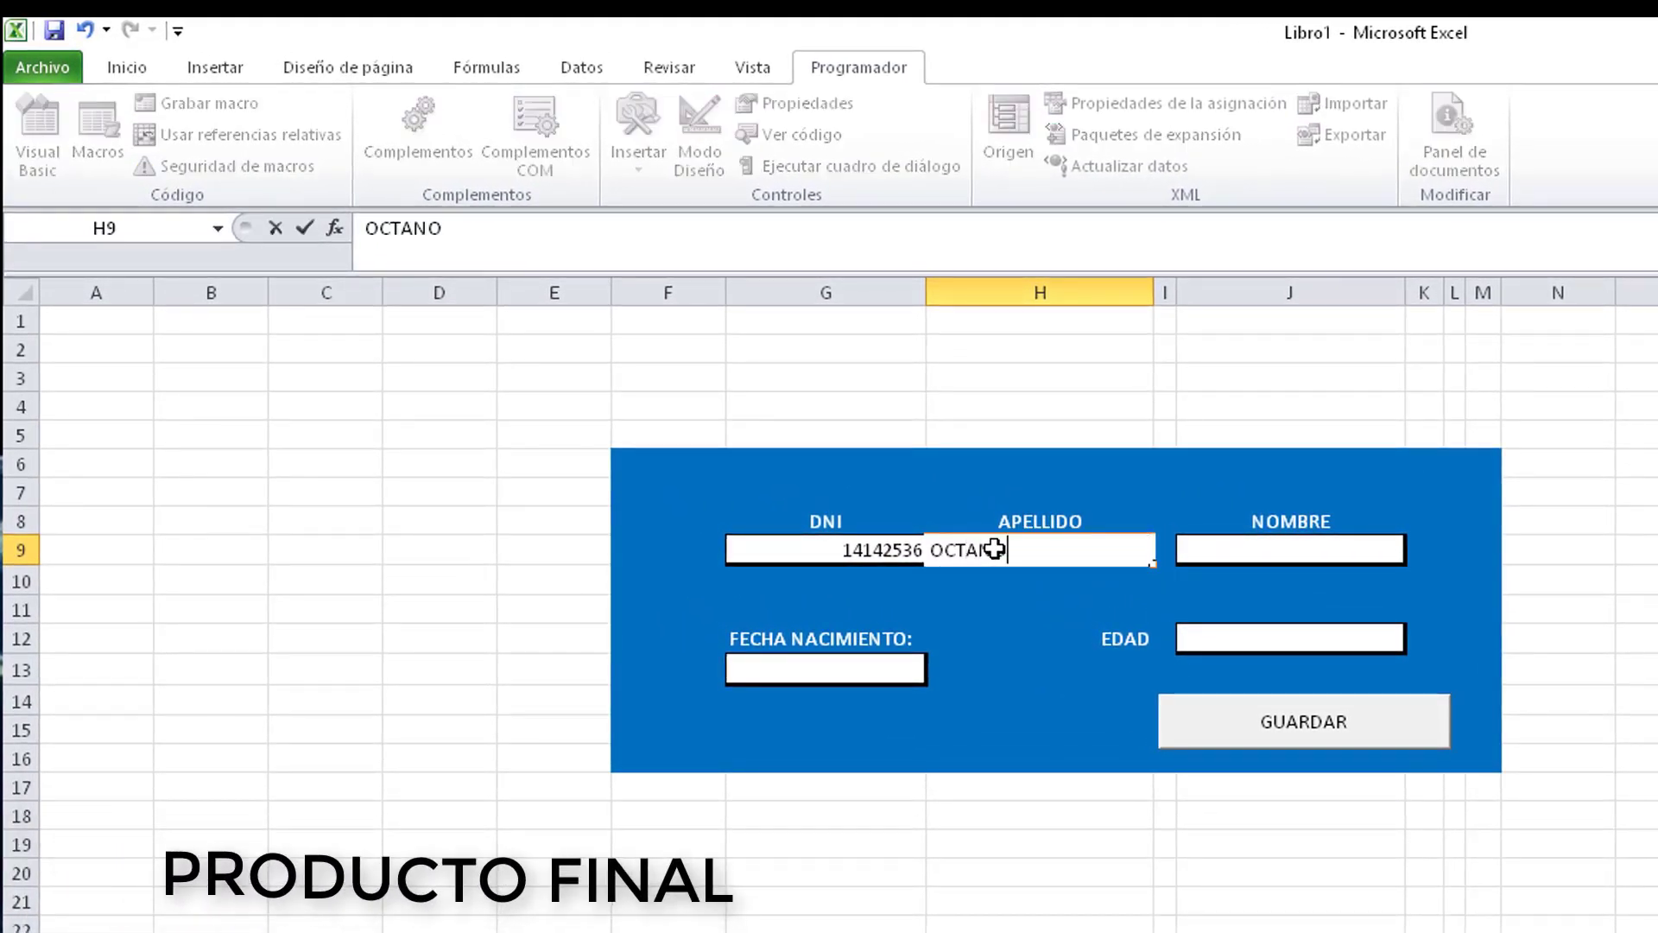
{"action": "type", "text": "S"}
{"action": "key", "text": "Tab"}
{"action": "key", "text": "Tab"}
{"action": "type", "text": "CR"}
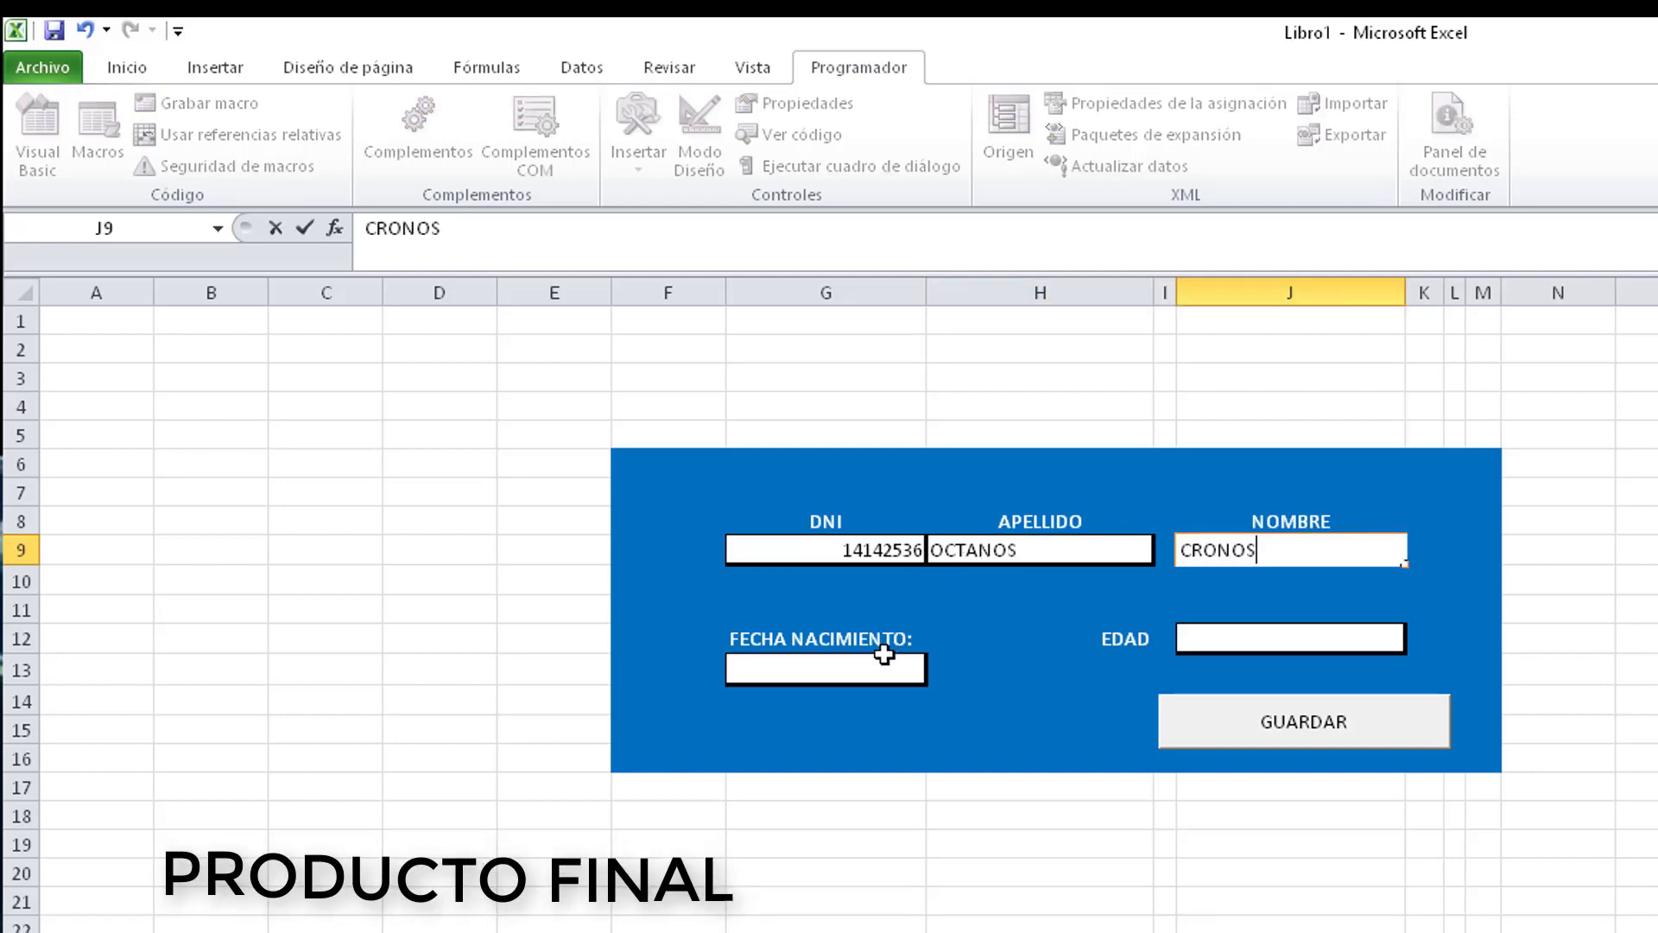
Step: Enter the date of birth under FECHA NACIMIENTO and save the record with the form's GUARDAR macro
{"action": "left_click", "coordinate": [883, 658]}
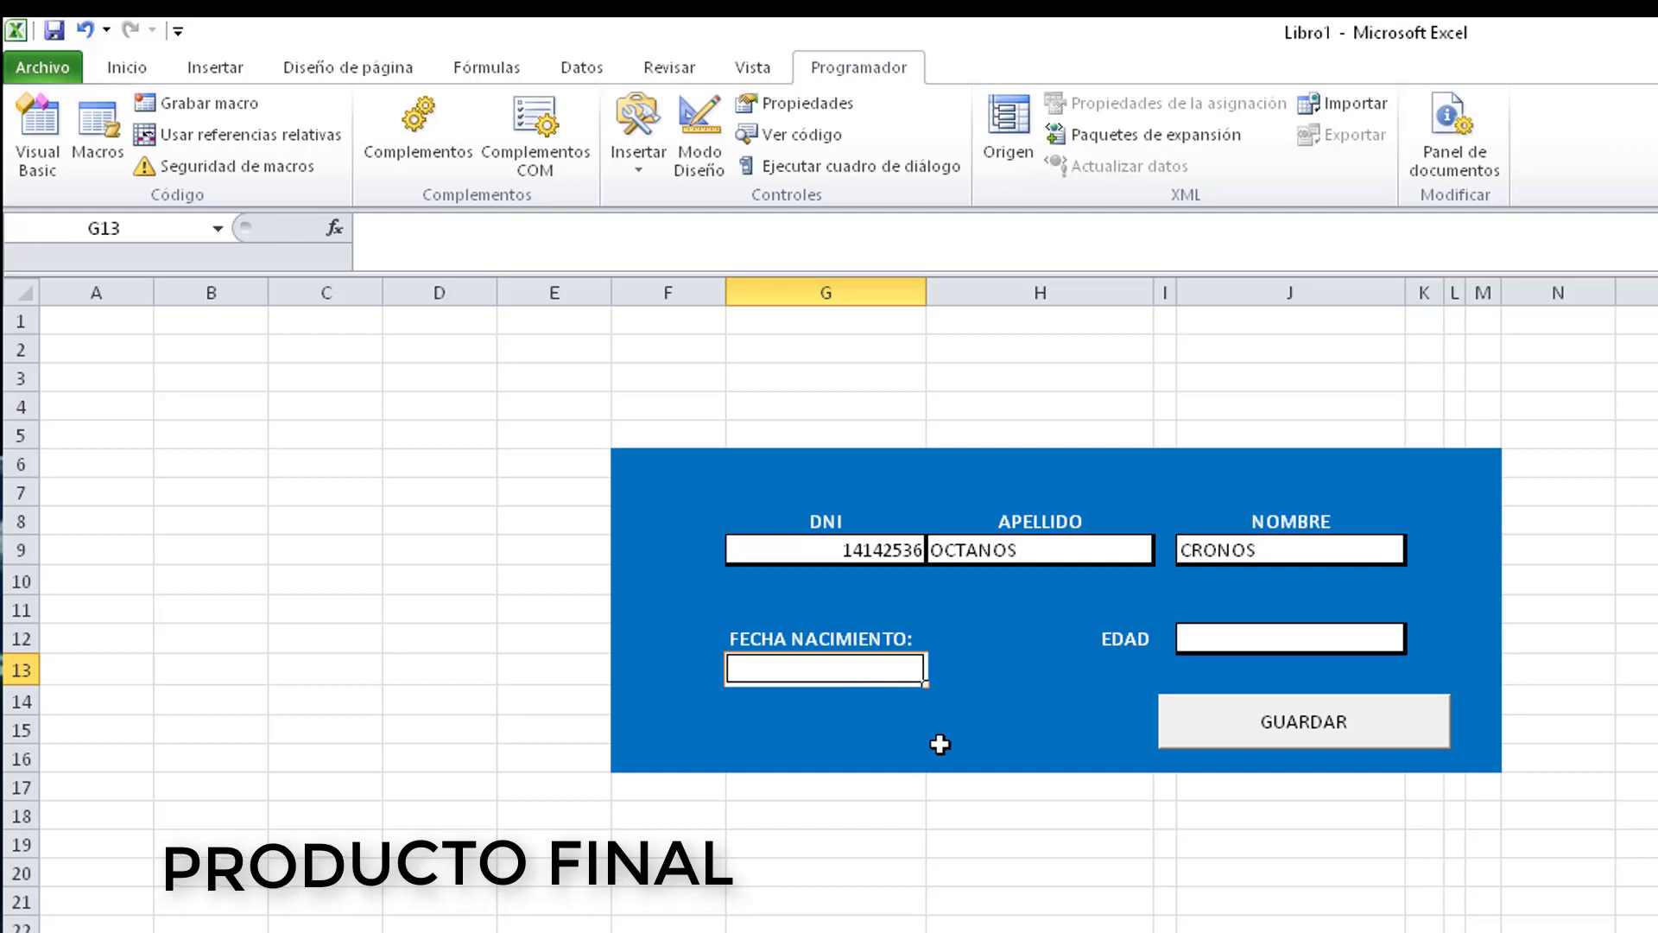
{"action": "type", "text": "25/05/"}
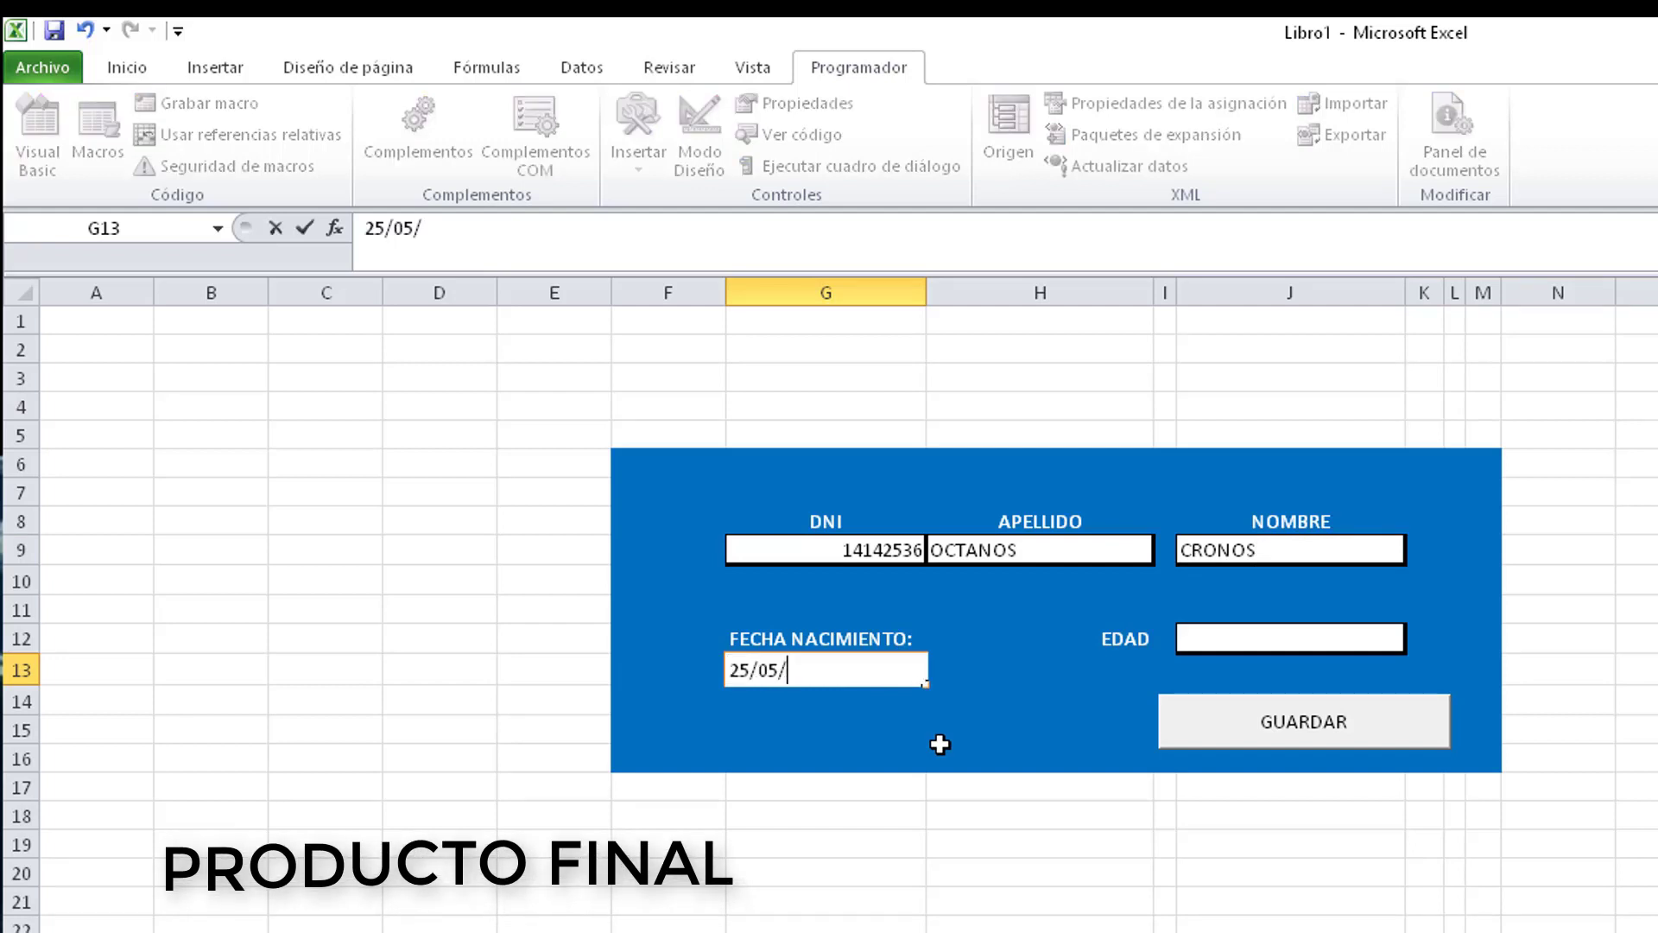
{"action": "type", "text": "5"}
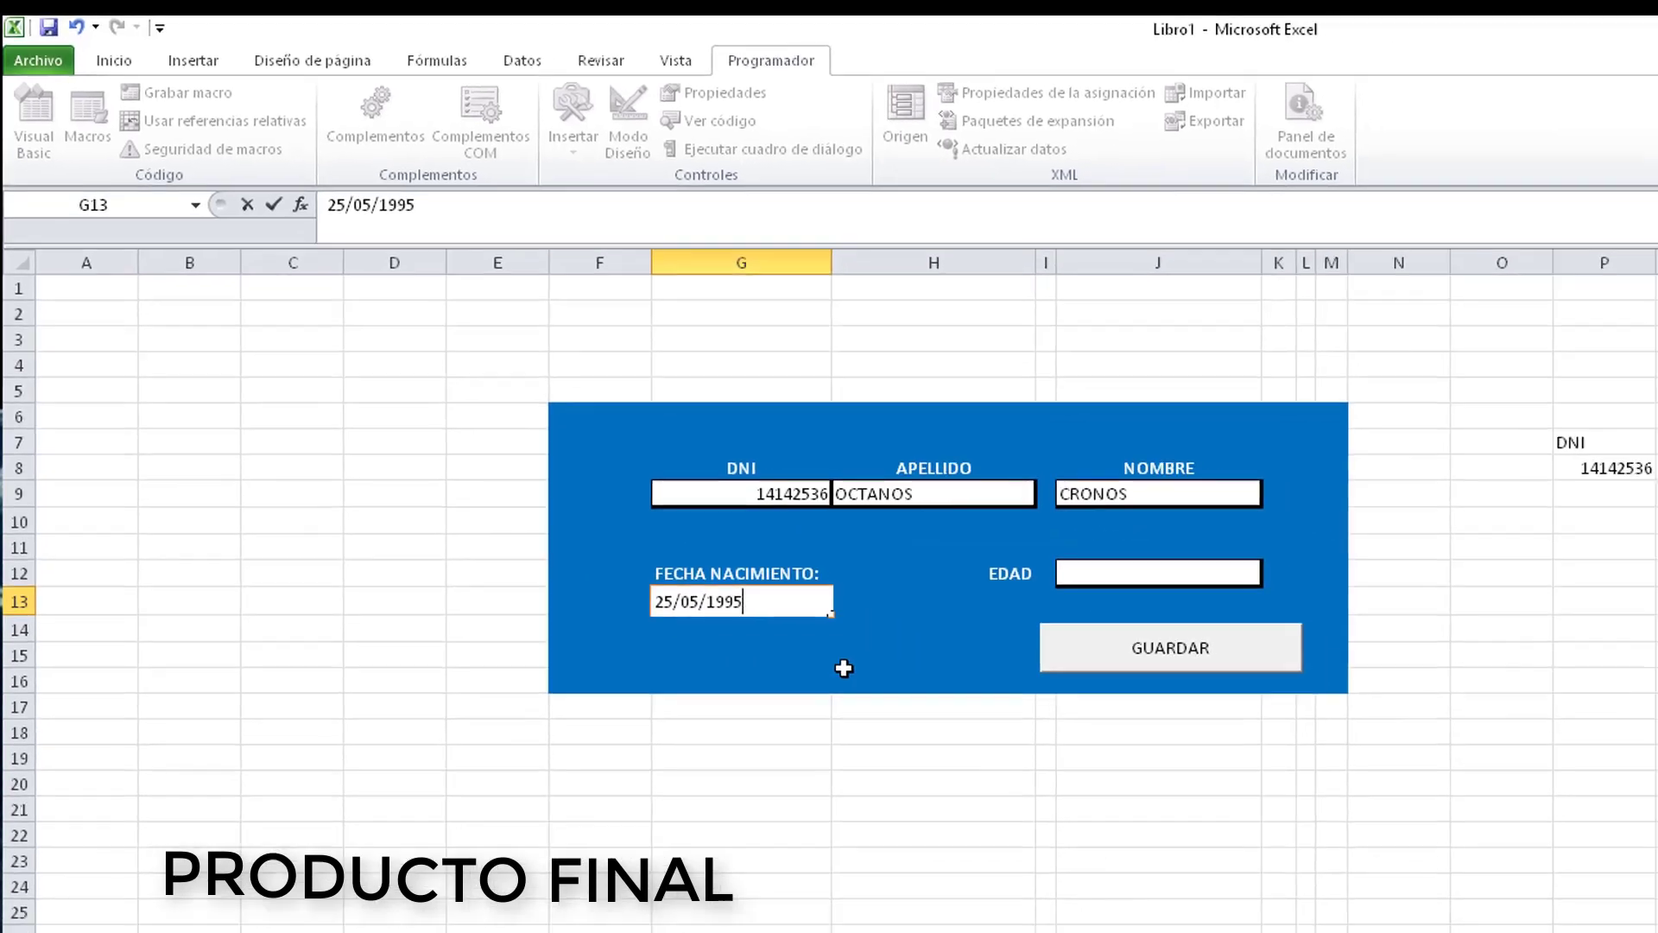
{"action": "left_click", "coordinate": [1164, 816]}
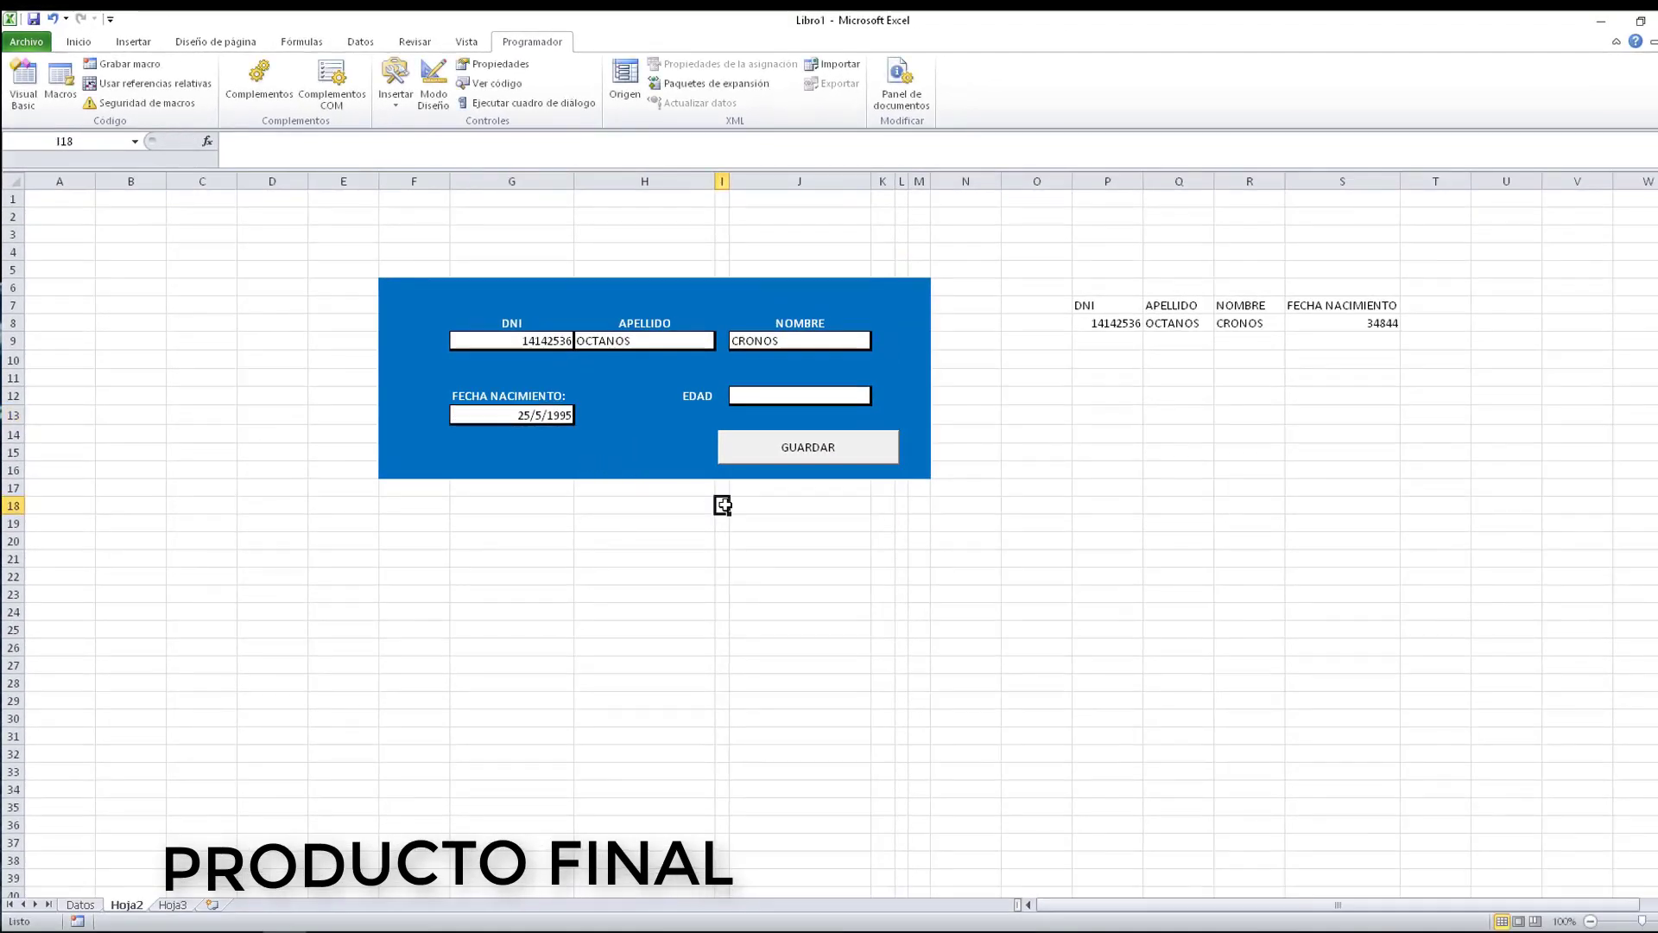
{"action": "left_click", "coordinate": [814, 457]}
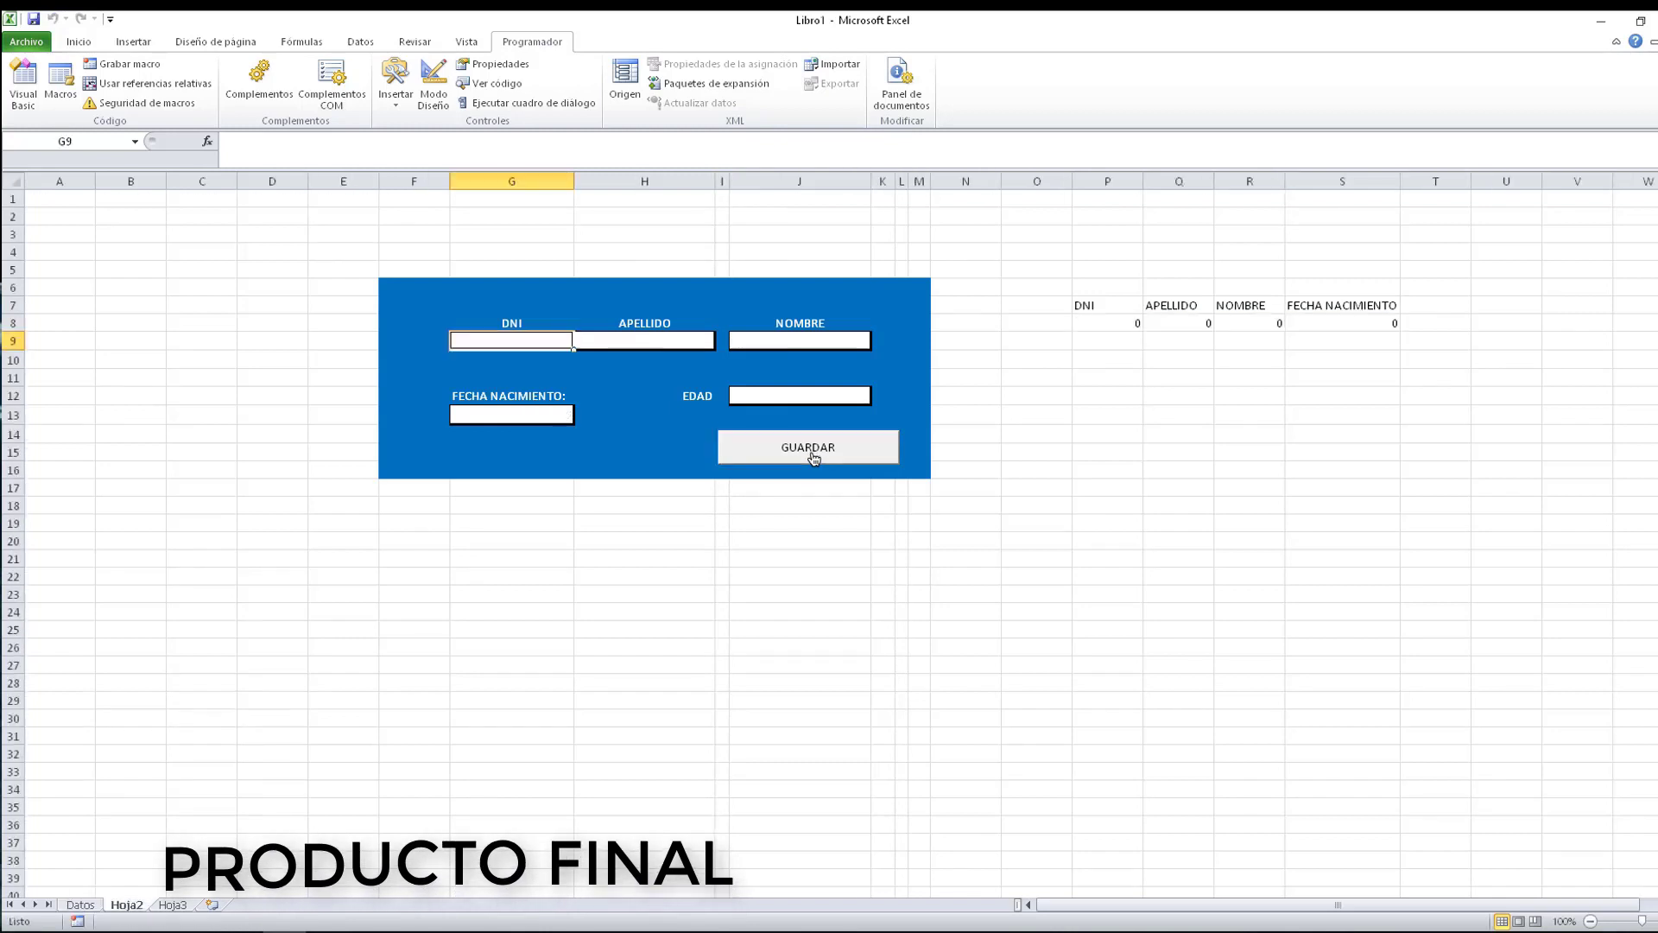
Step: Check the saved record on the Datos sheet, including the DNI value and the EDAD formula in E2
{"action": "left_click", "coordinate": [81, 905]}
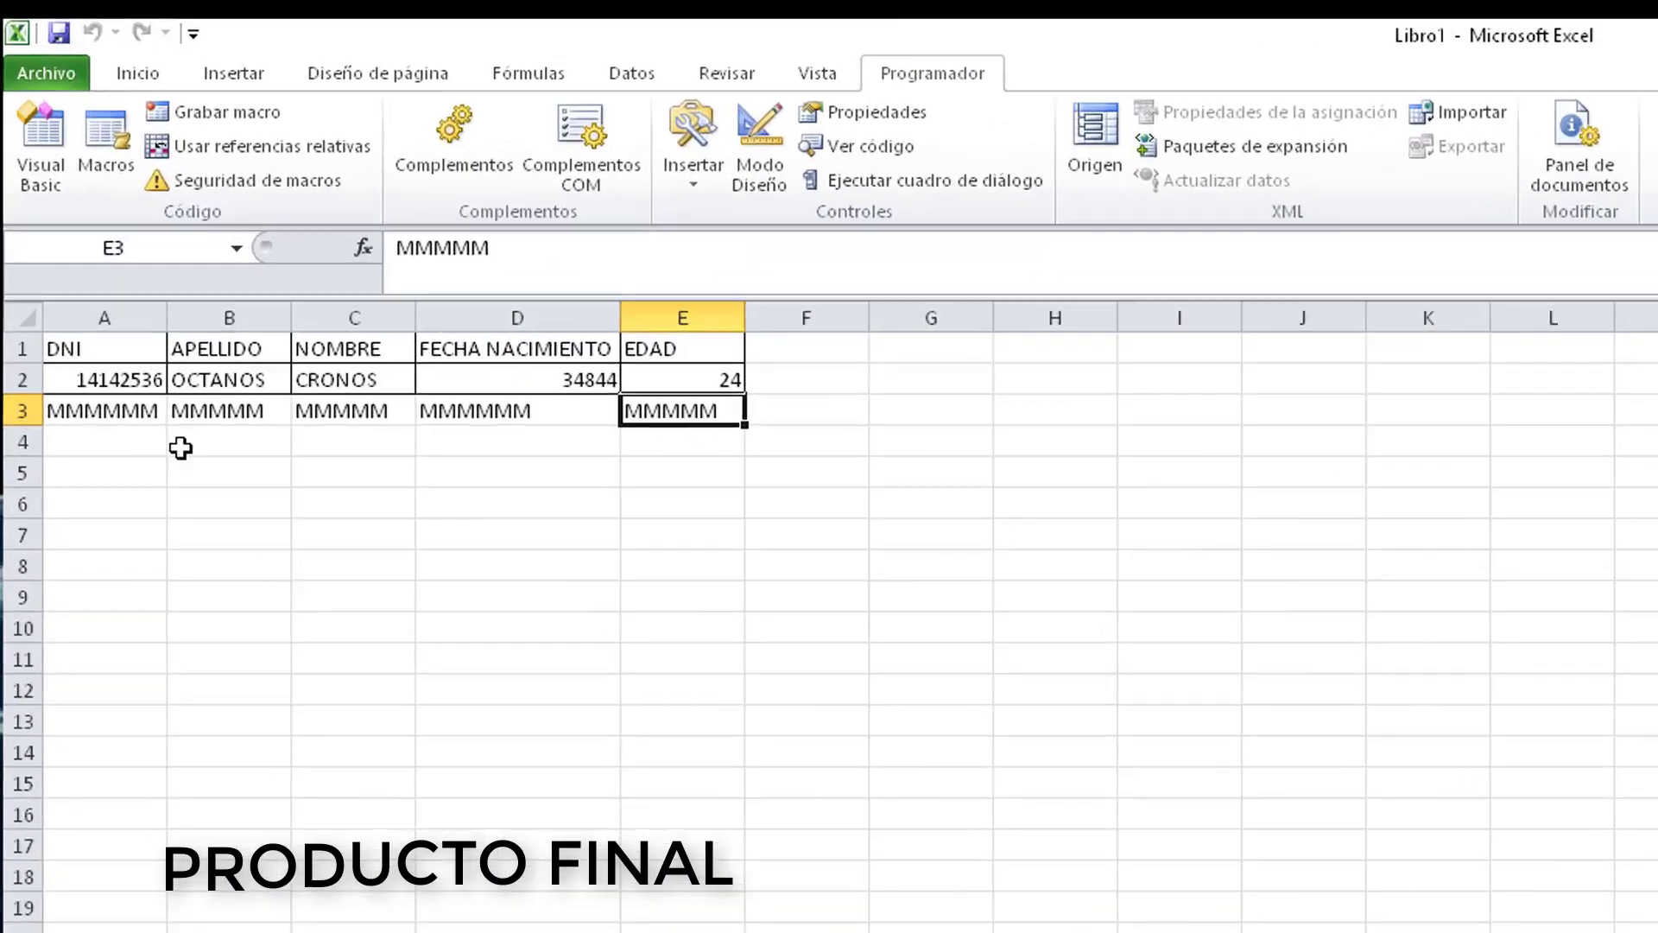
{"action": "left_click", "coordinate": [74, 222]}
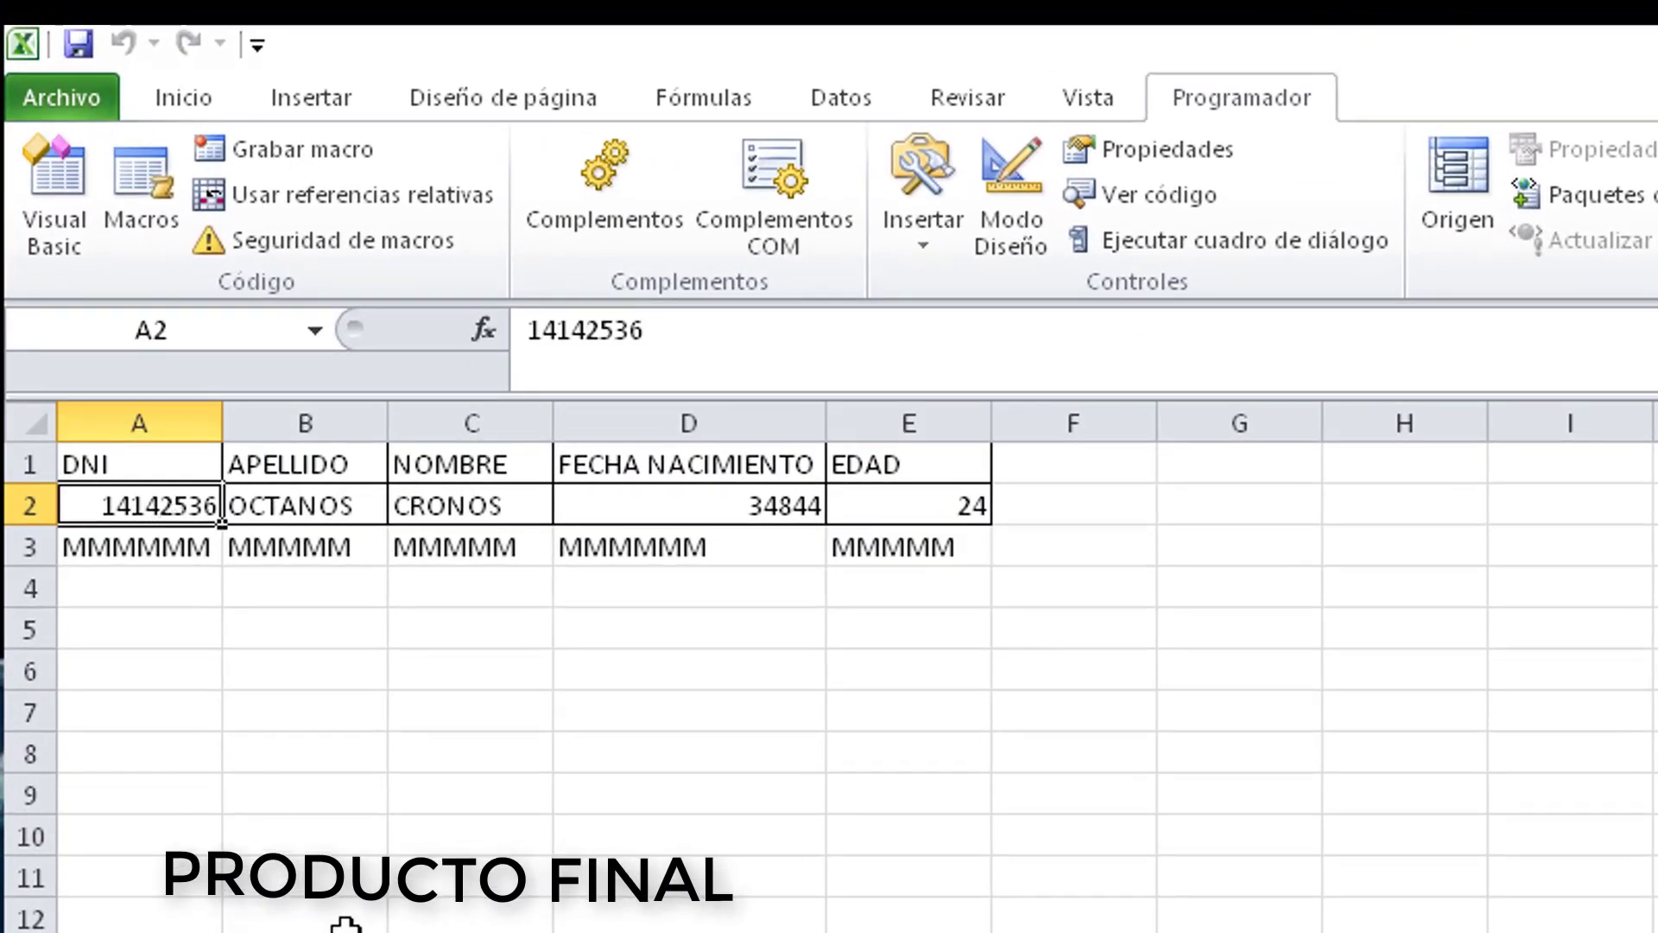
{"action": "left_click", "coordinate": [910, 519]}
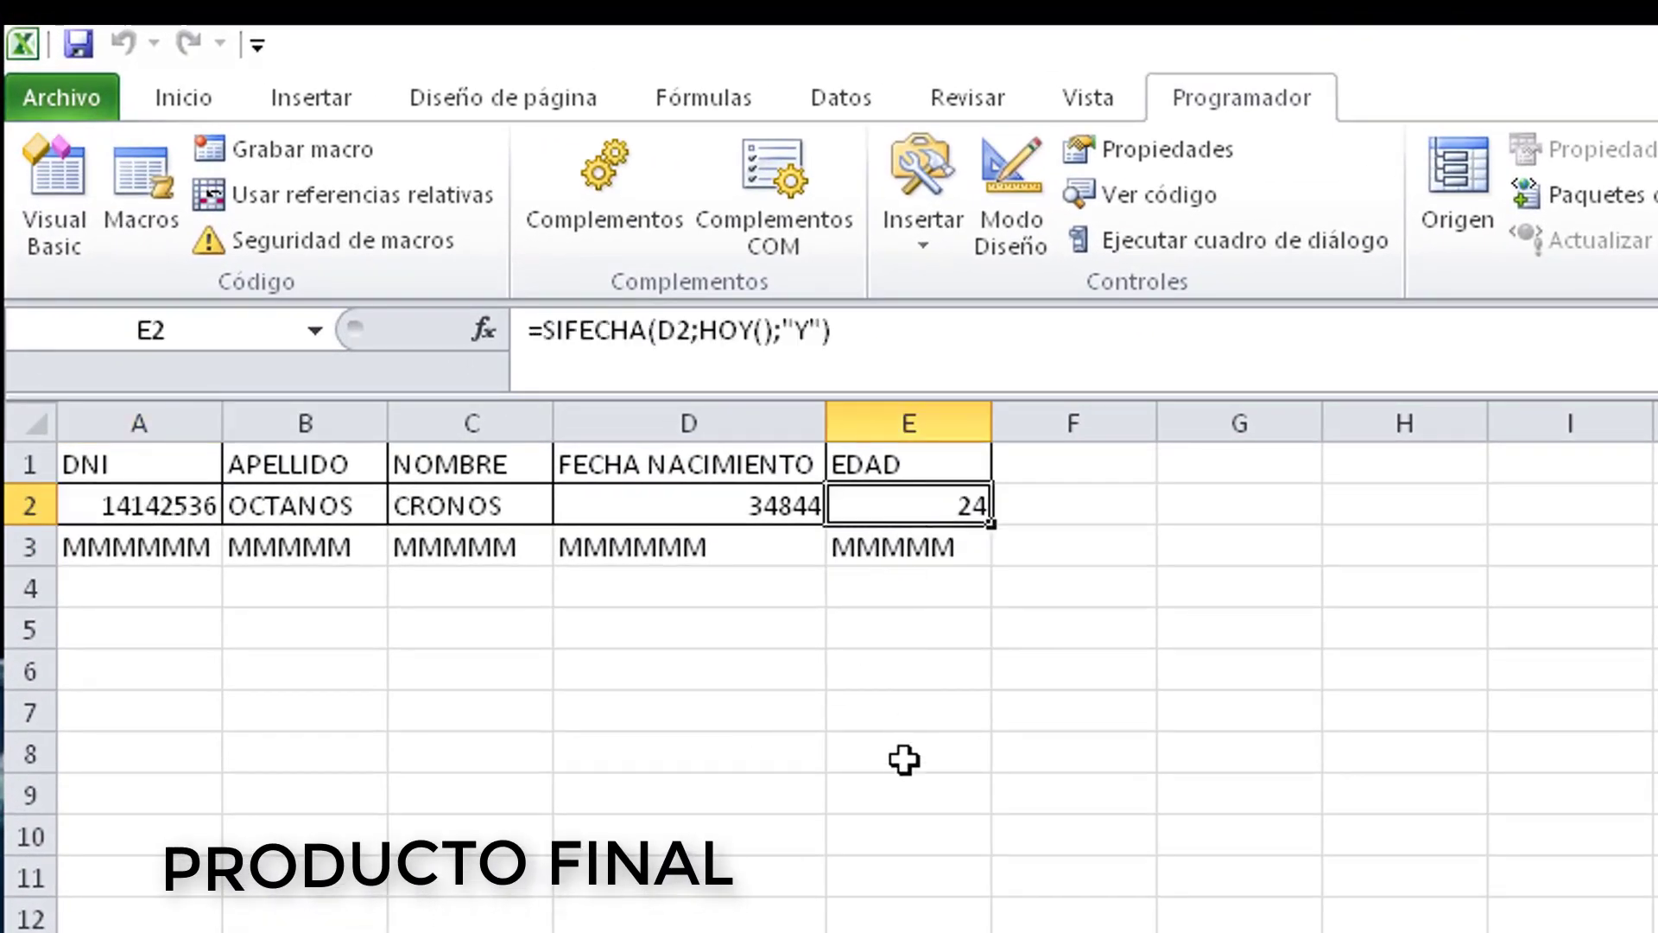
{"action": "left_click", "coordinate": [900, 760]}
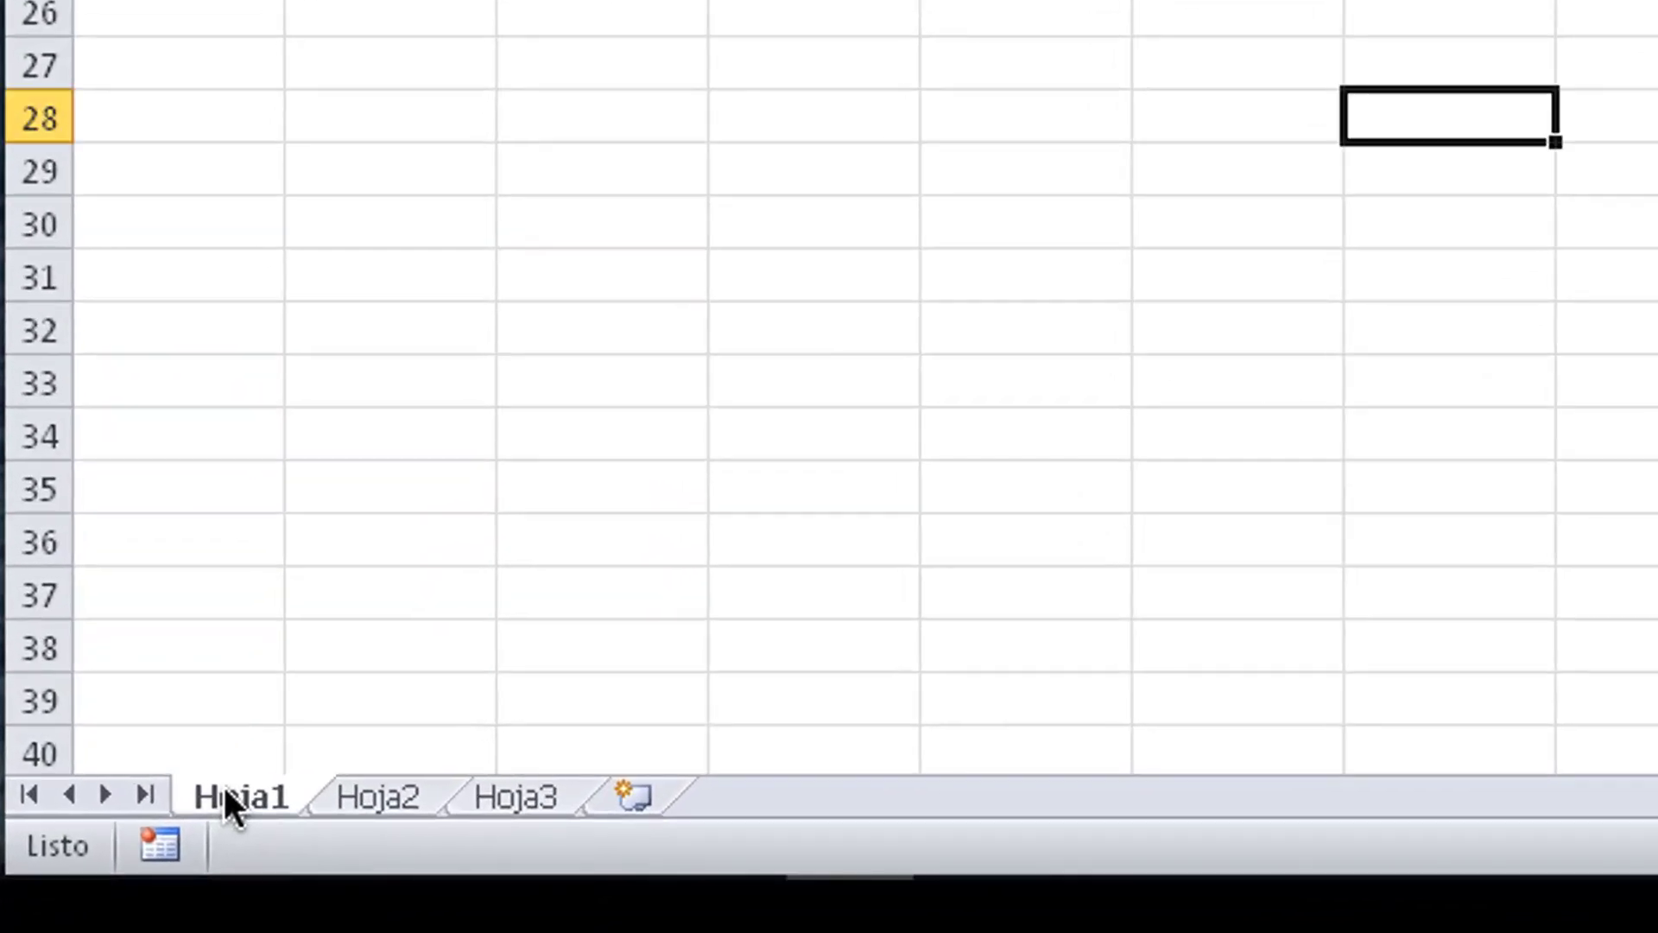
Step: Rename the sheet Hoja1 as Datos
{"action": "double_click", "coordinate": [74, 886]}
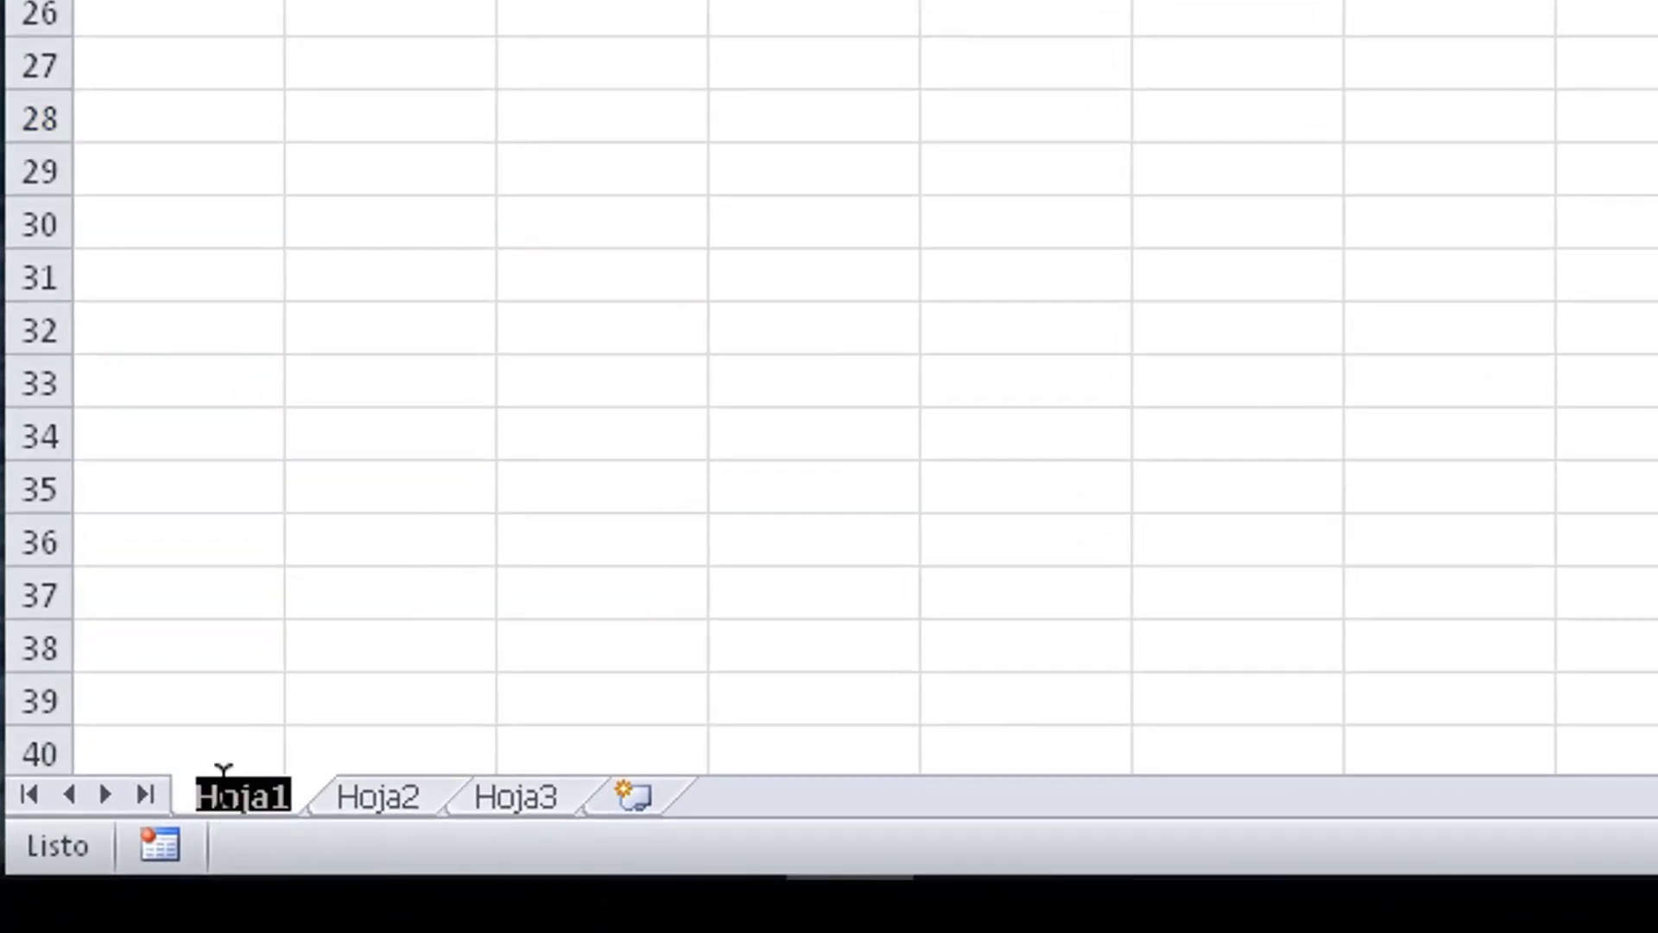
{"action": "type", "text": "d"}
{"action": "key", "text": "BackSpace"}
{"action": "type", "text": "Dato"}
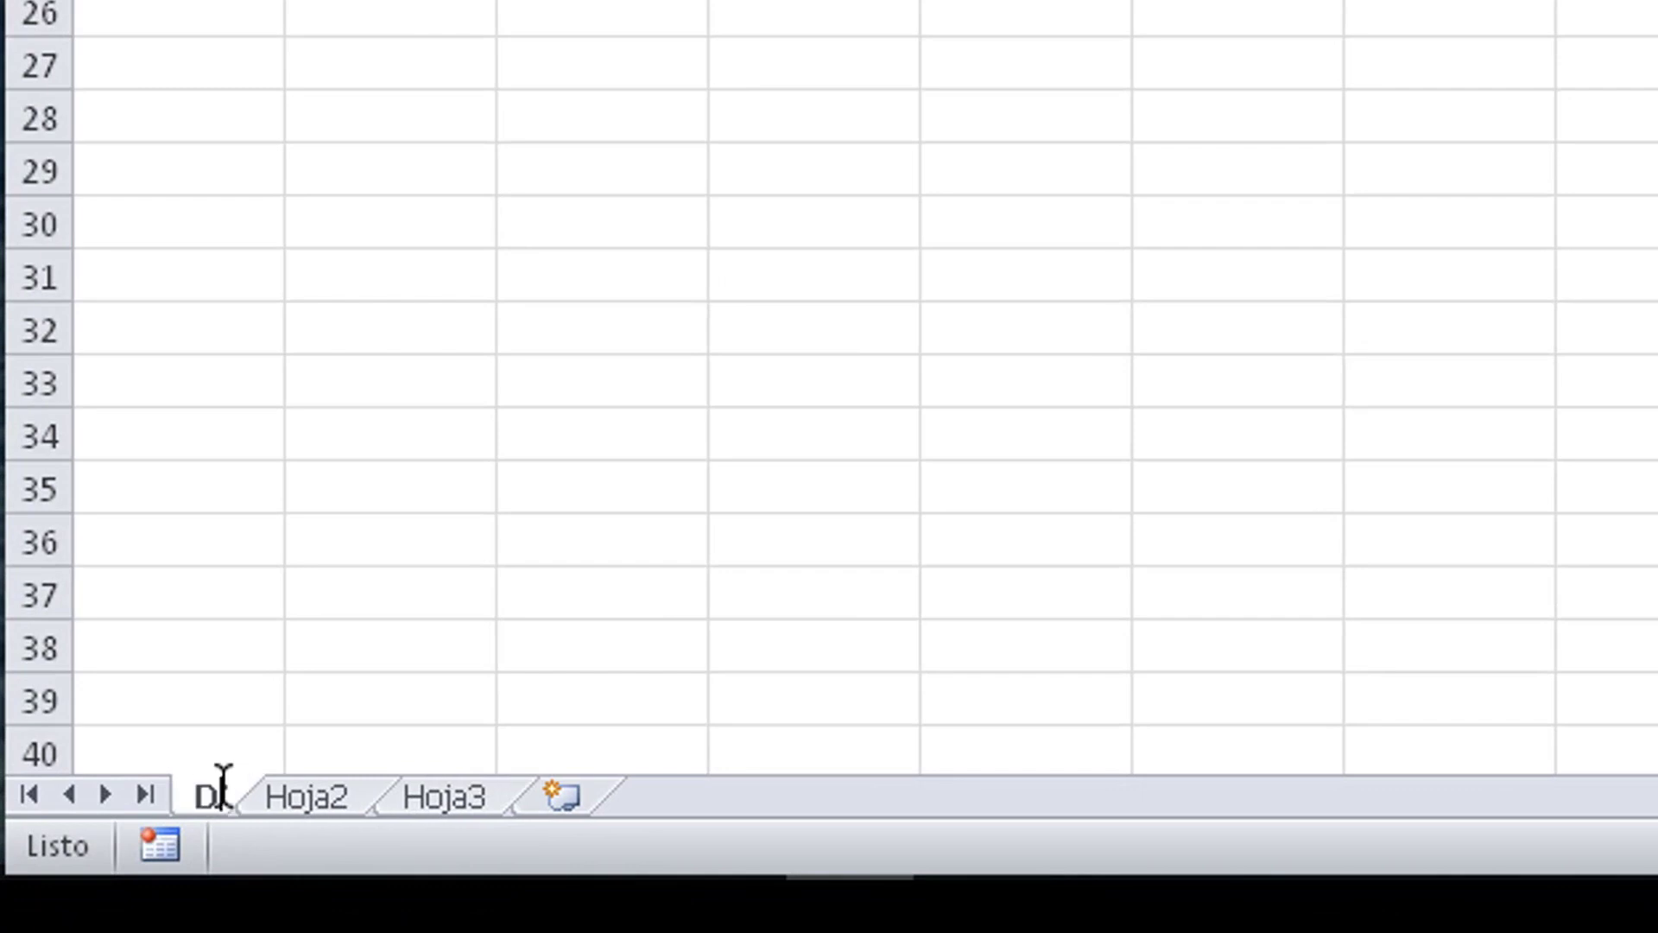
{"action": "type", "text": "s"}
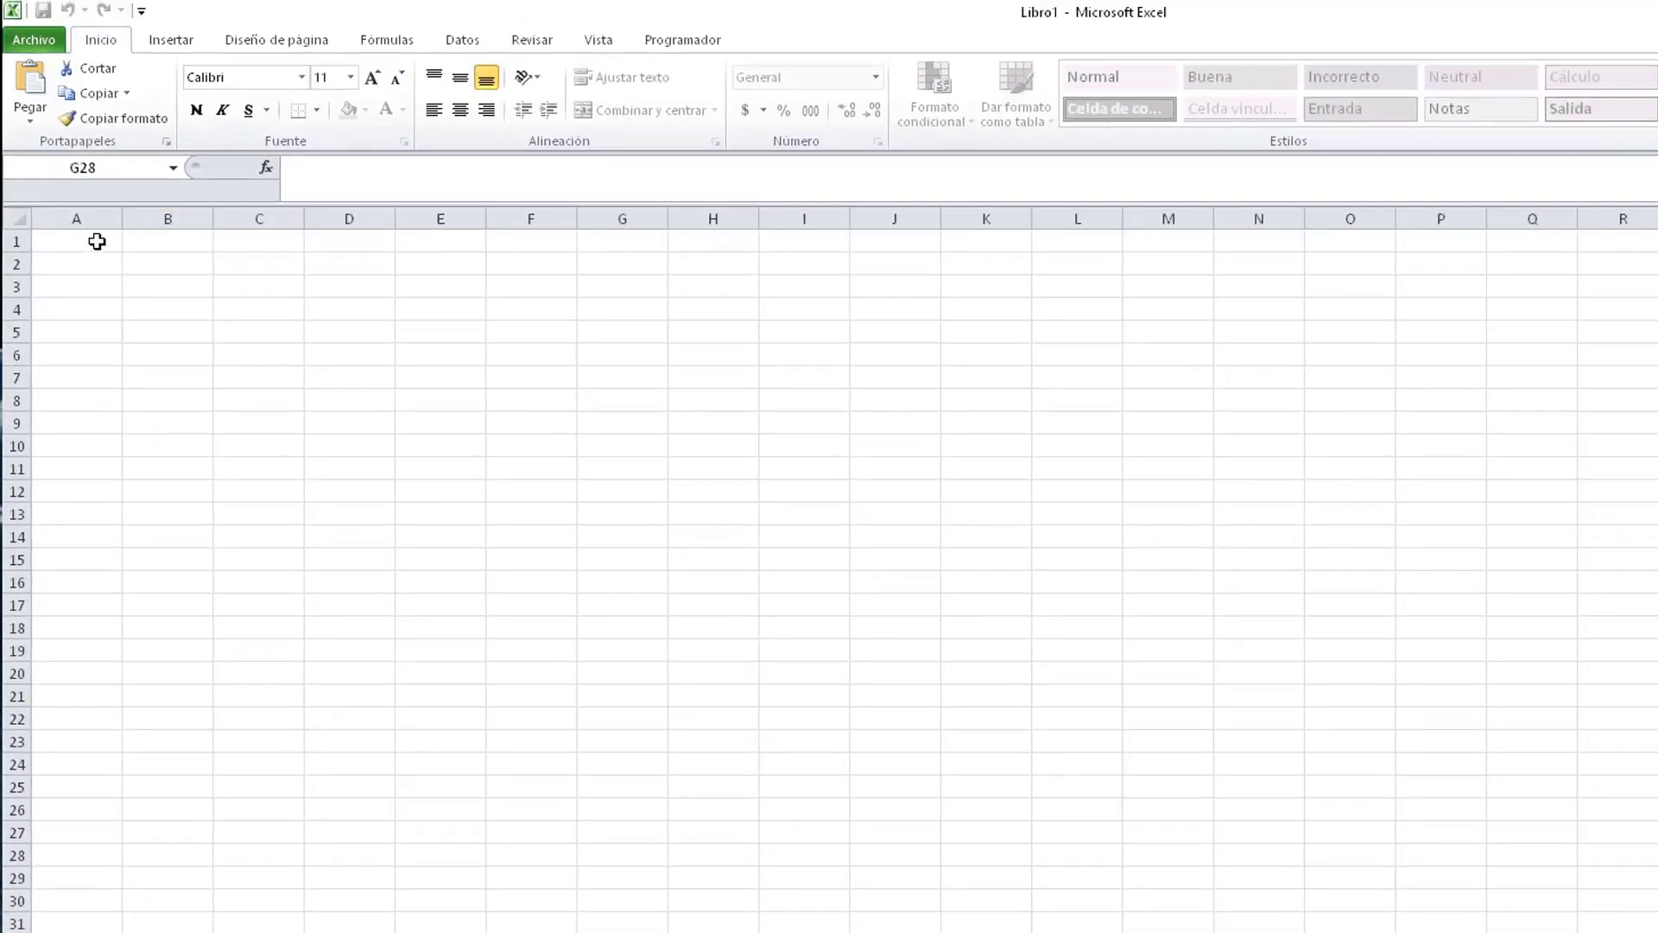
Step: Enter the headers DNI, APELLIDO, NOMBRE and FECHA NACIMIENTO in cells A1 to D1 of the Datos sheet
{"action": "left_click", "coordinate": [97, 242]}
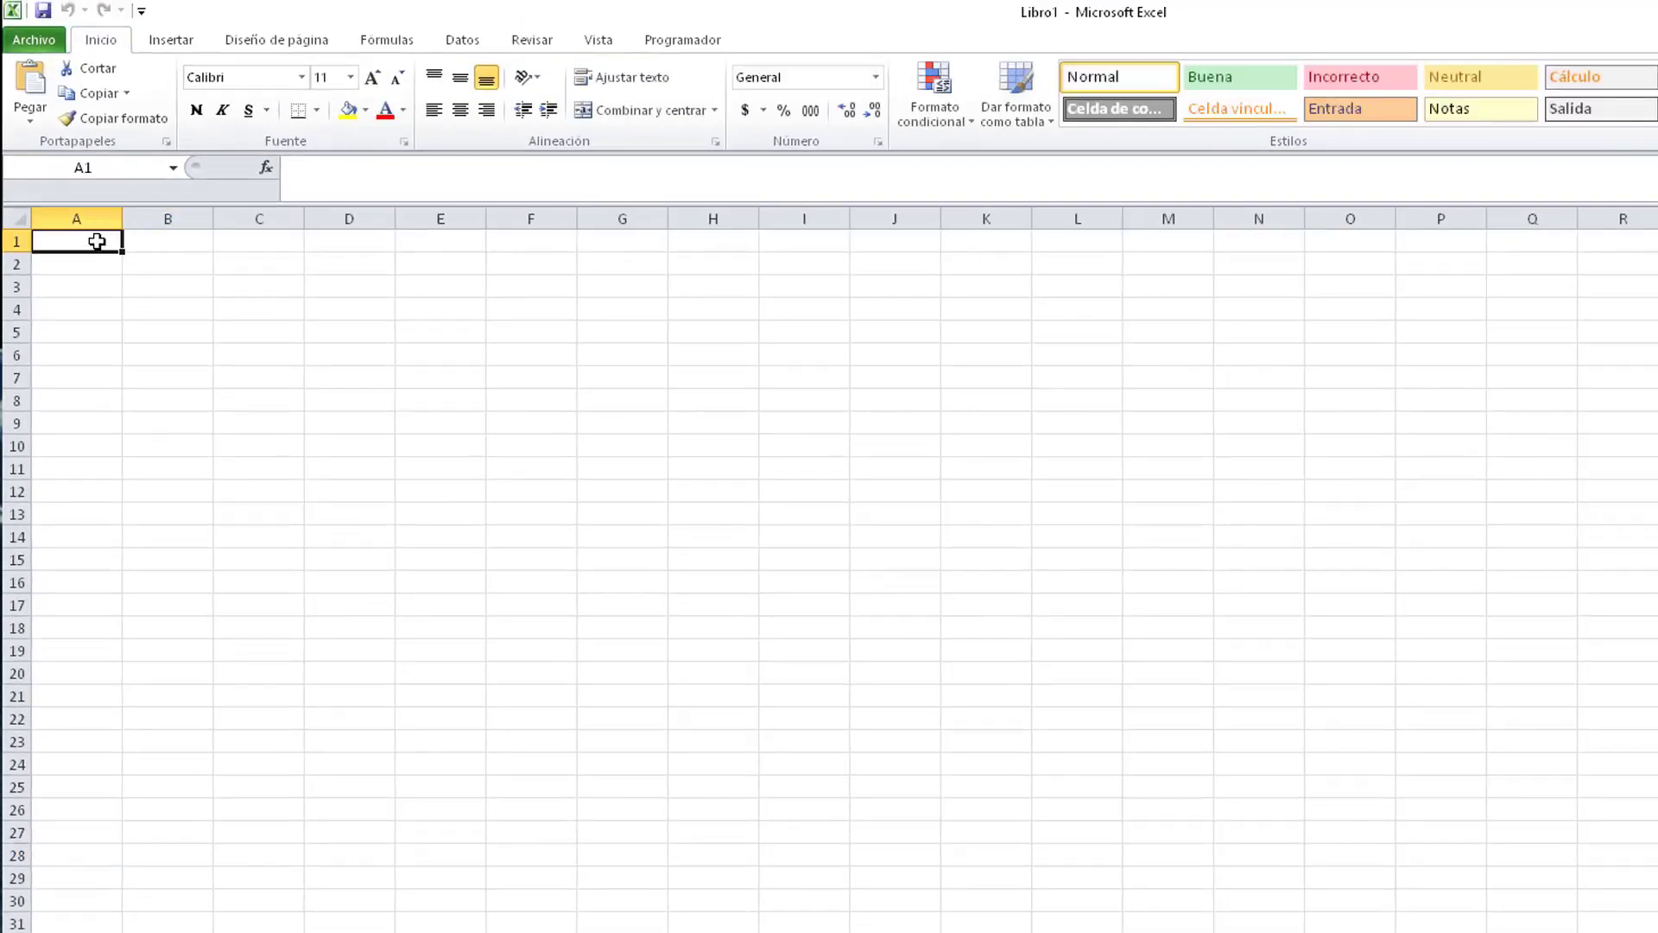
{"action": "type", "text": "DNI"}
{"action": "key", "text": "Tab"}
{"action": "type", "text": "APELLIDO"}
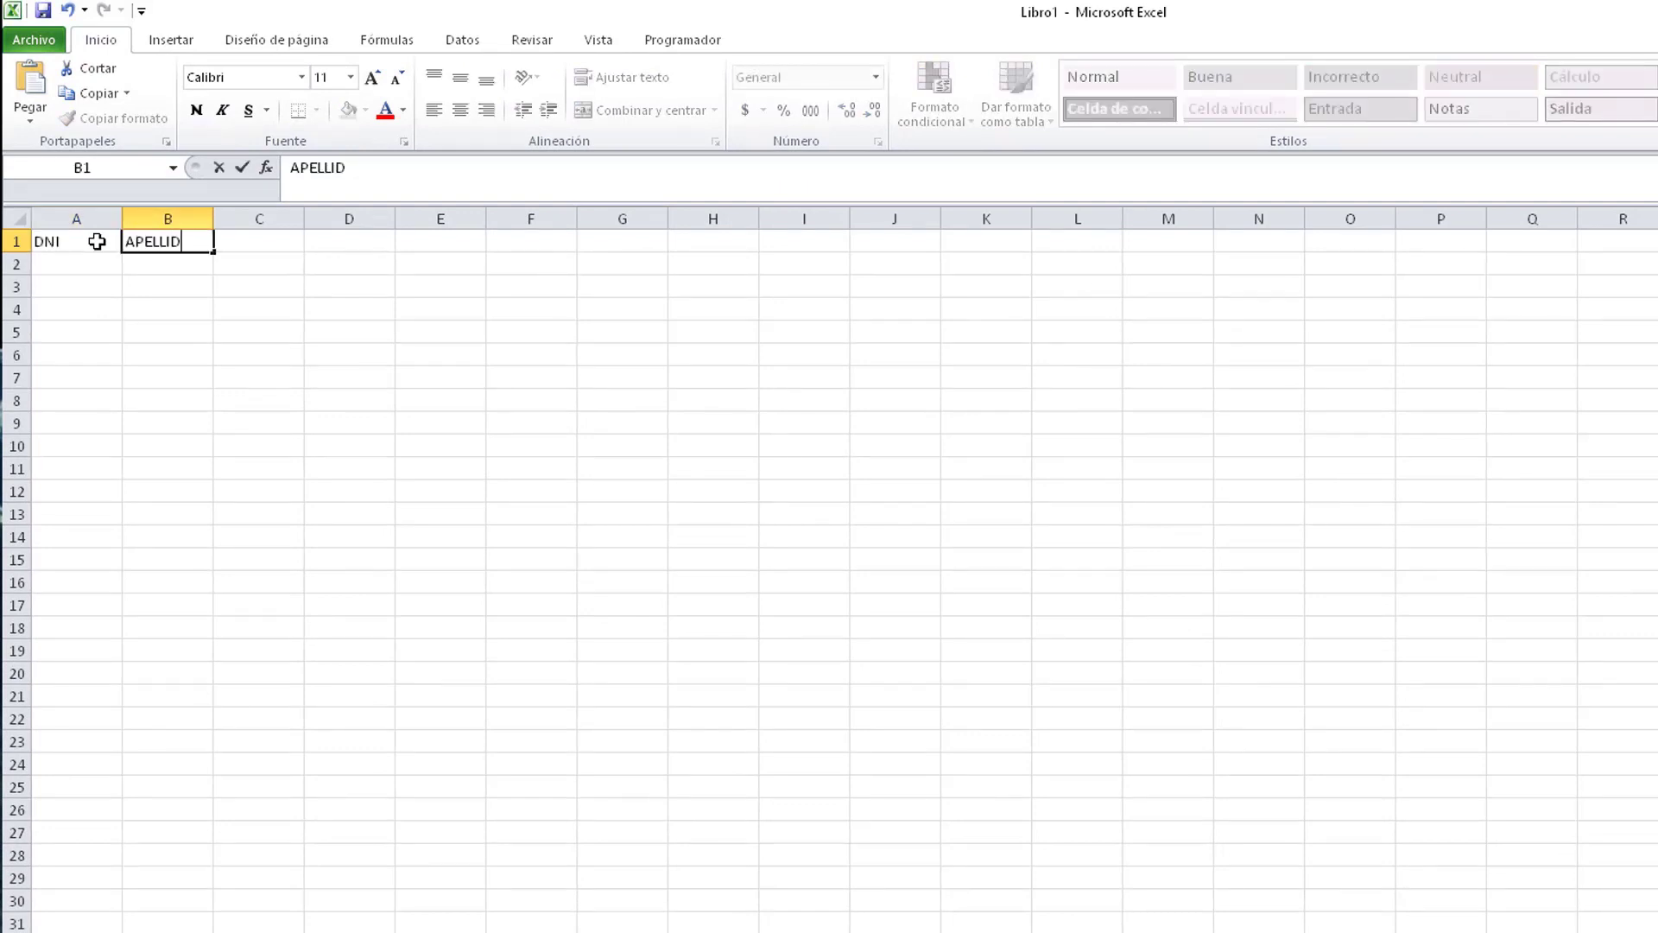
{"action": "key", "text": "Tab"}
{"action": "type", "text": "NOMBRE"}
{"action": "key", "text": "Tab"}
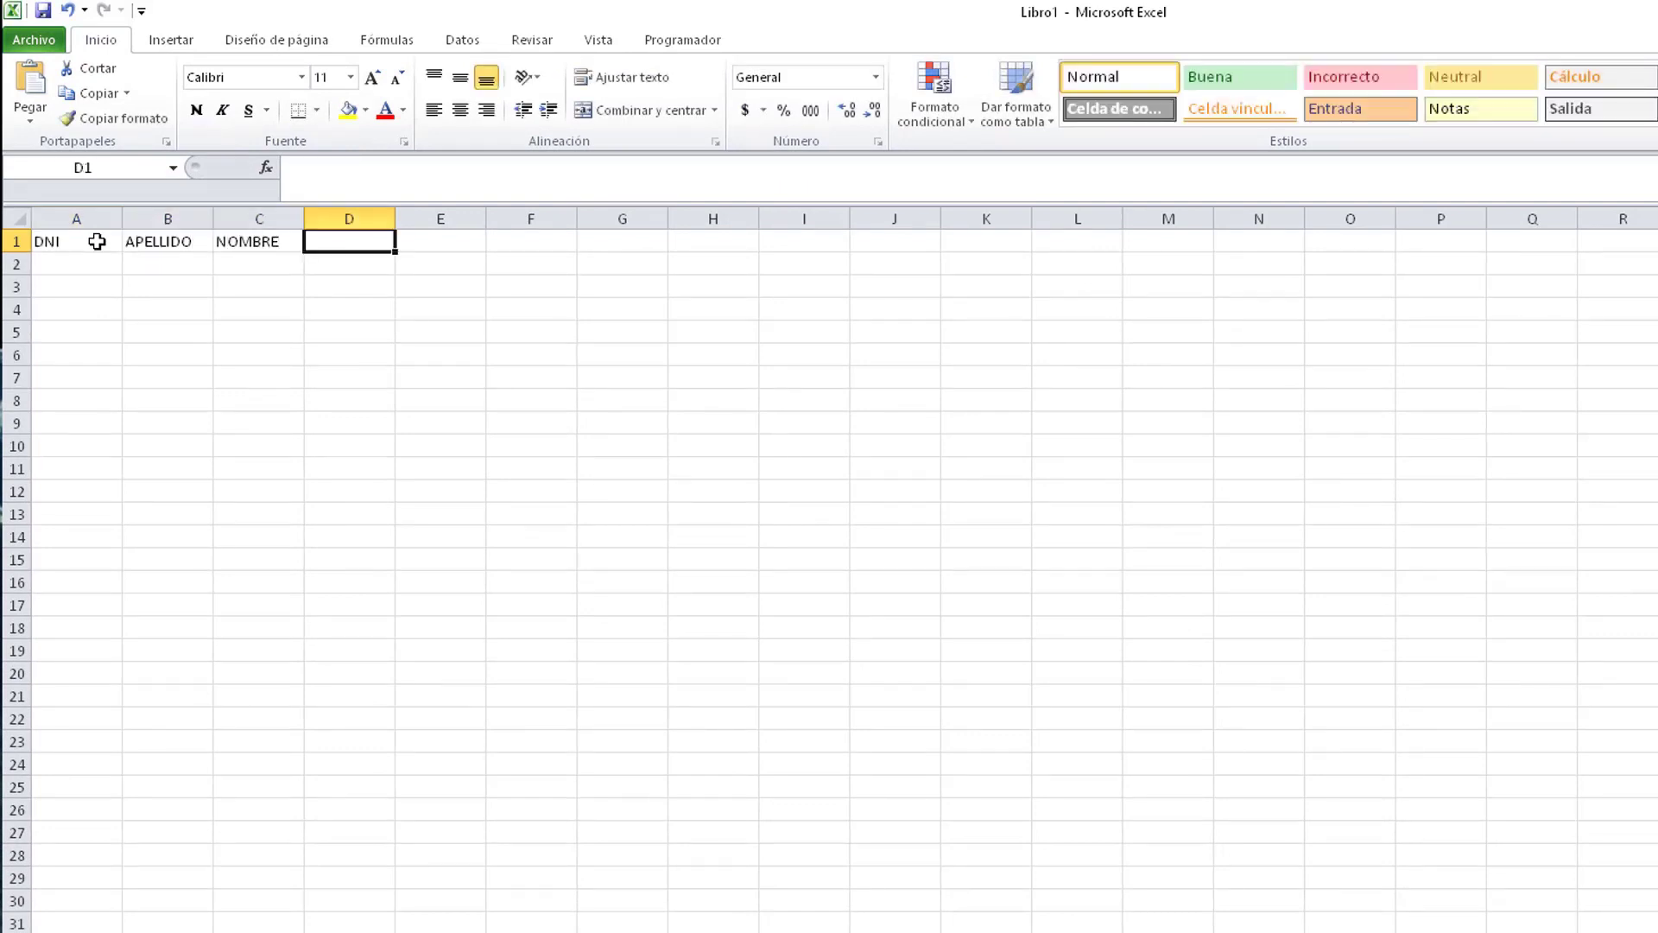
{"action": "type", "text": "FECHA NACIMIENTO"}
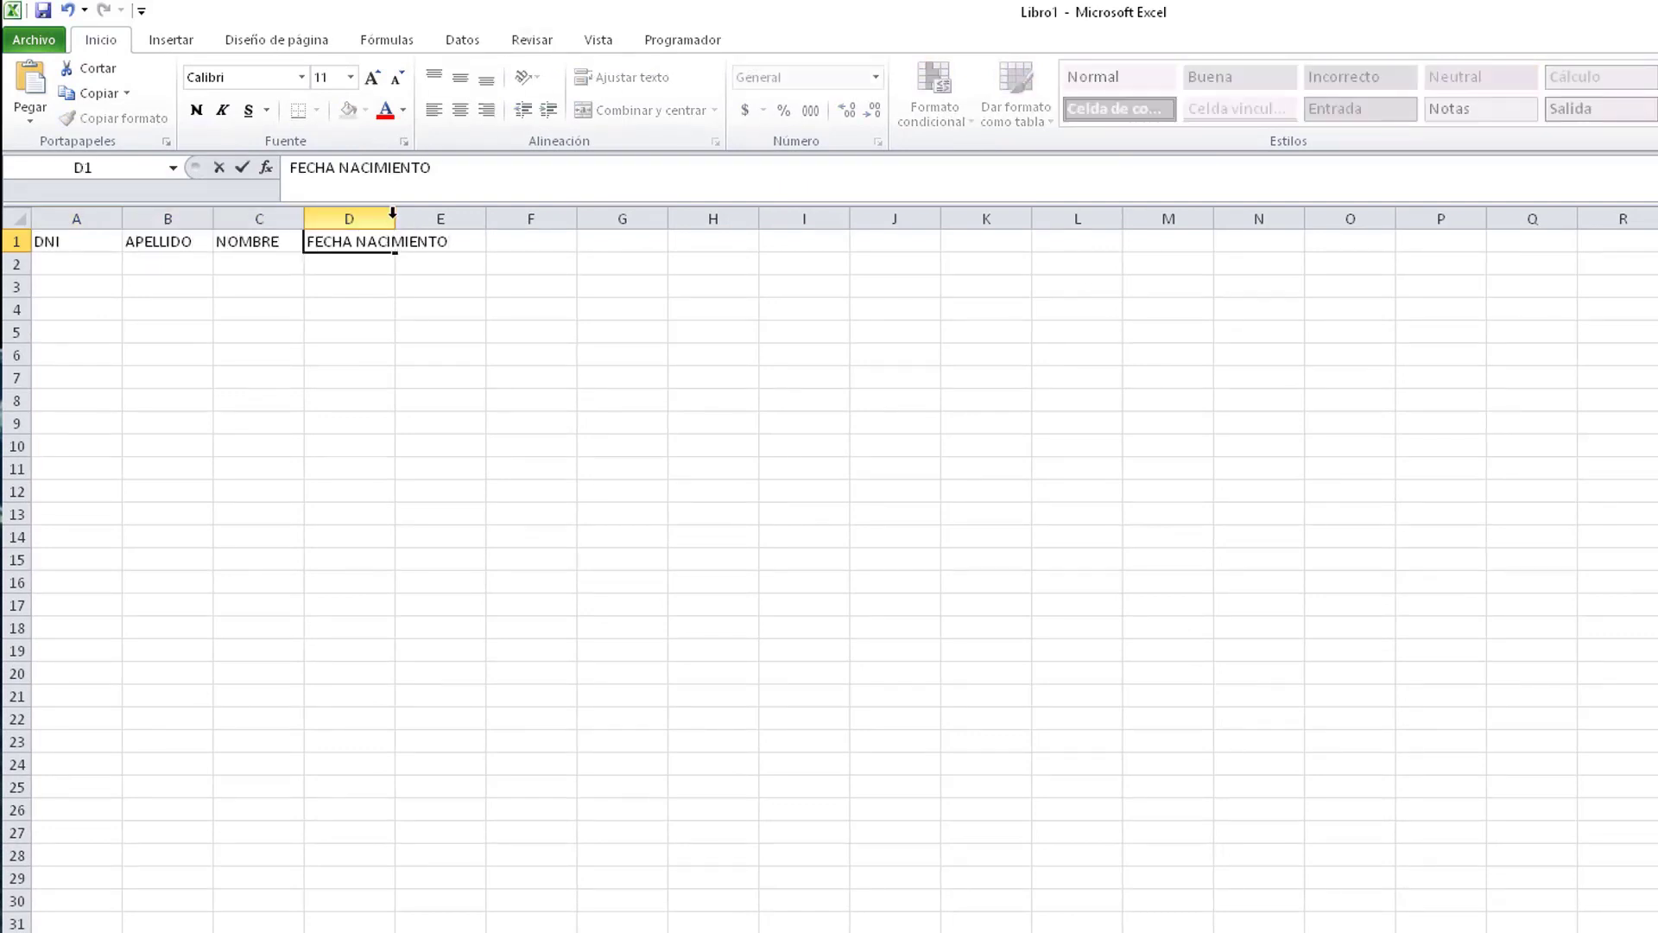
{"action": "key", "text": "Return"}
Step: Autofit column D to its header and apply all borders to the header cells A1:D1
{"action": "double_click", "coordinate": [393, 213]}
{"action": "left_click_drag", "start_coordinate": [57, 241], "coordinate": [406, 243]}
{"action": "left_click", "coordinate": [318, 110]}
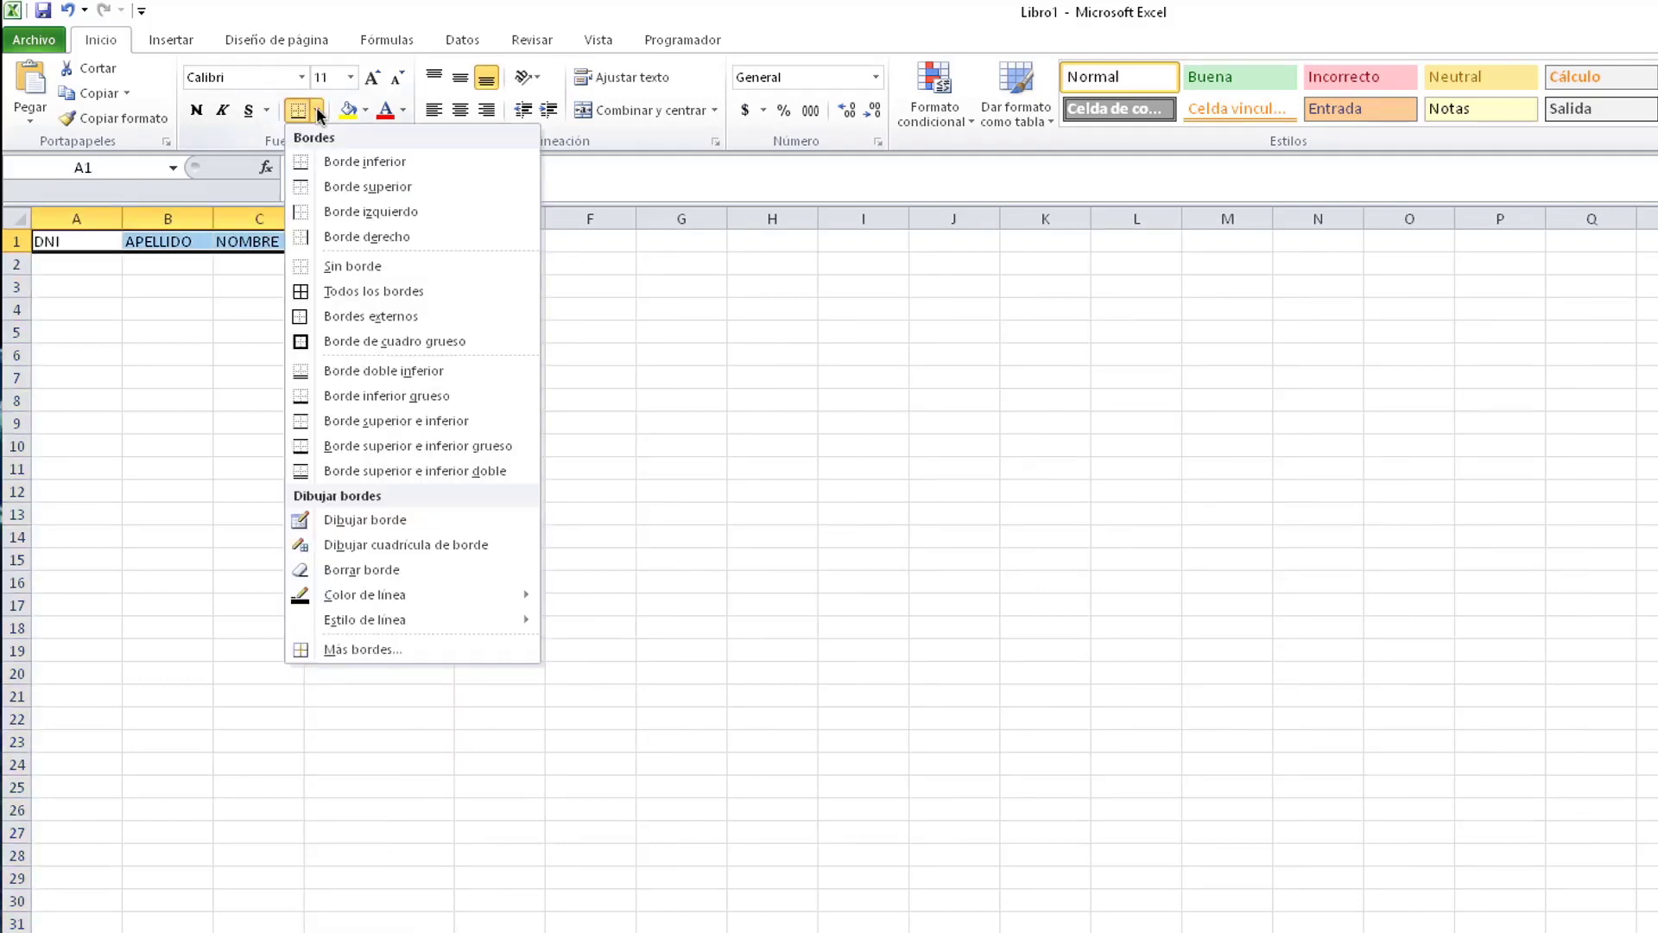
{"action": "left_click", "coordinate": [340, 291]}
{"action": "left_click", "coordinate": [269, 332]}
Step: Fill cells A2 to D2 with strings of repeated capital M as the end-of-list marker row
{"action": "left_click", "coordinate": [90, 271]}
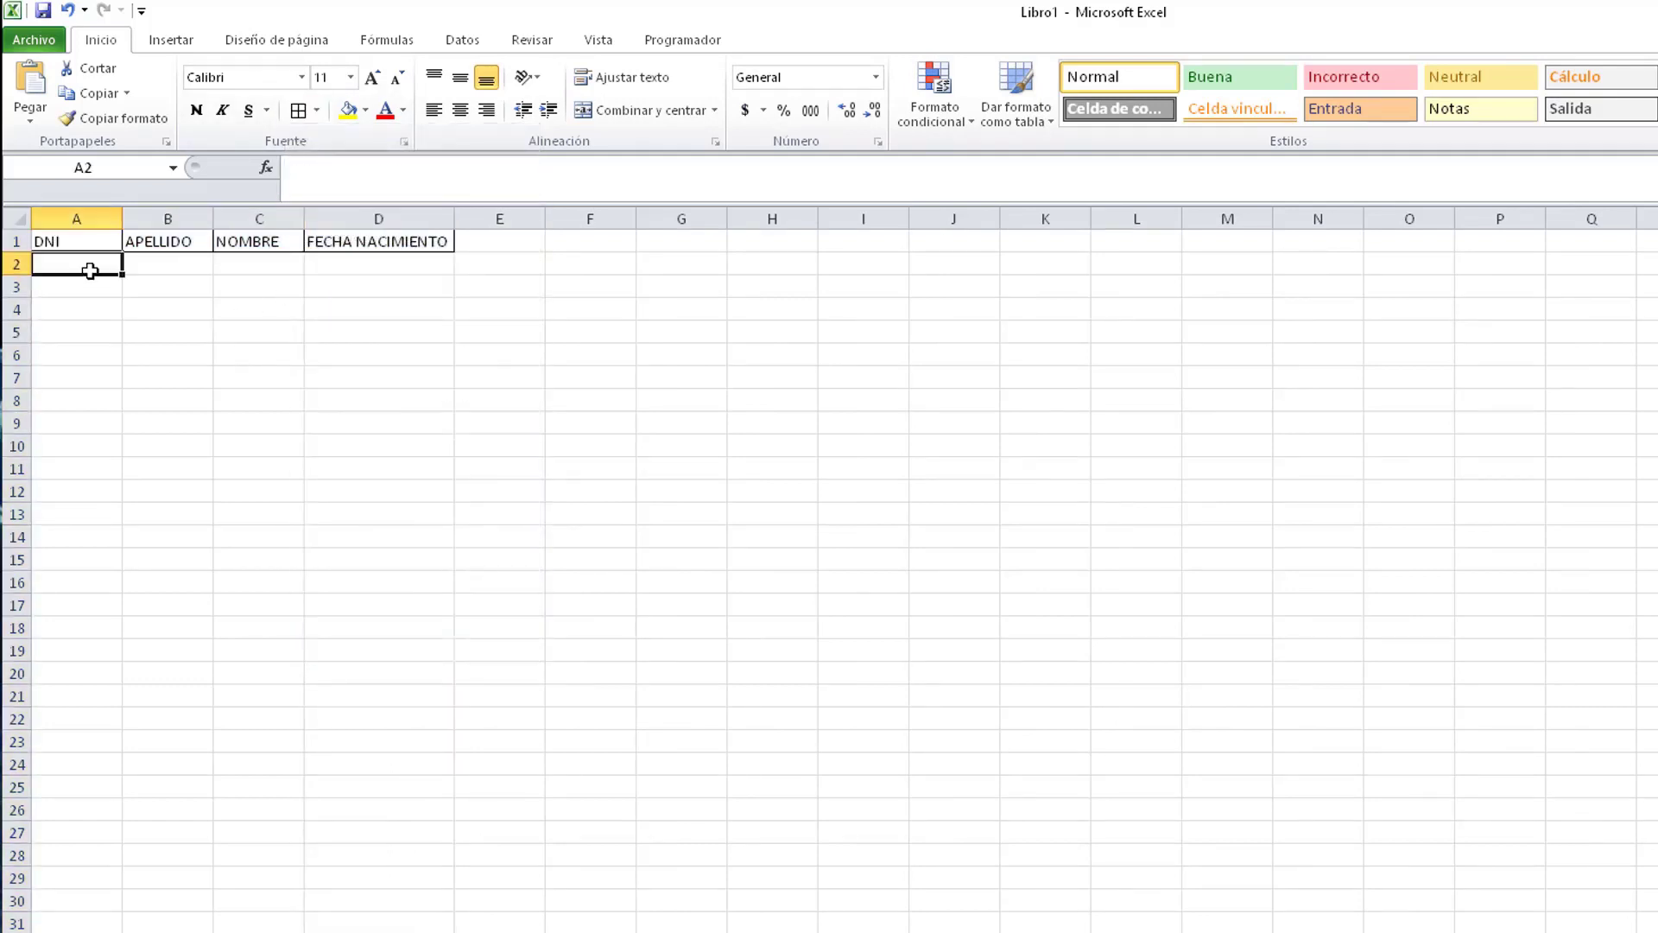
{"action": "type", "text": "MMMMMM"}
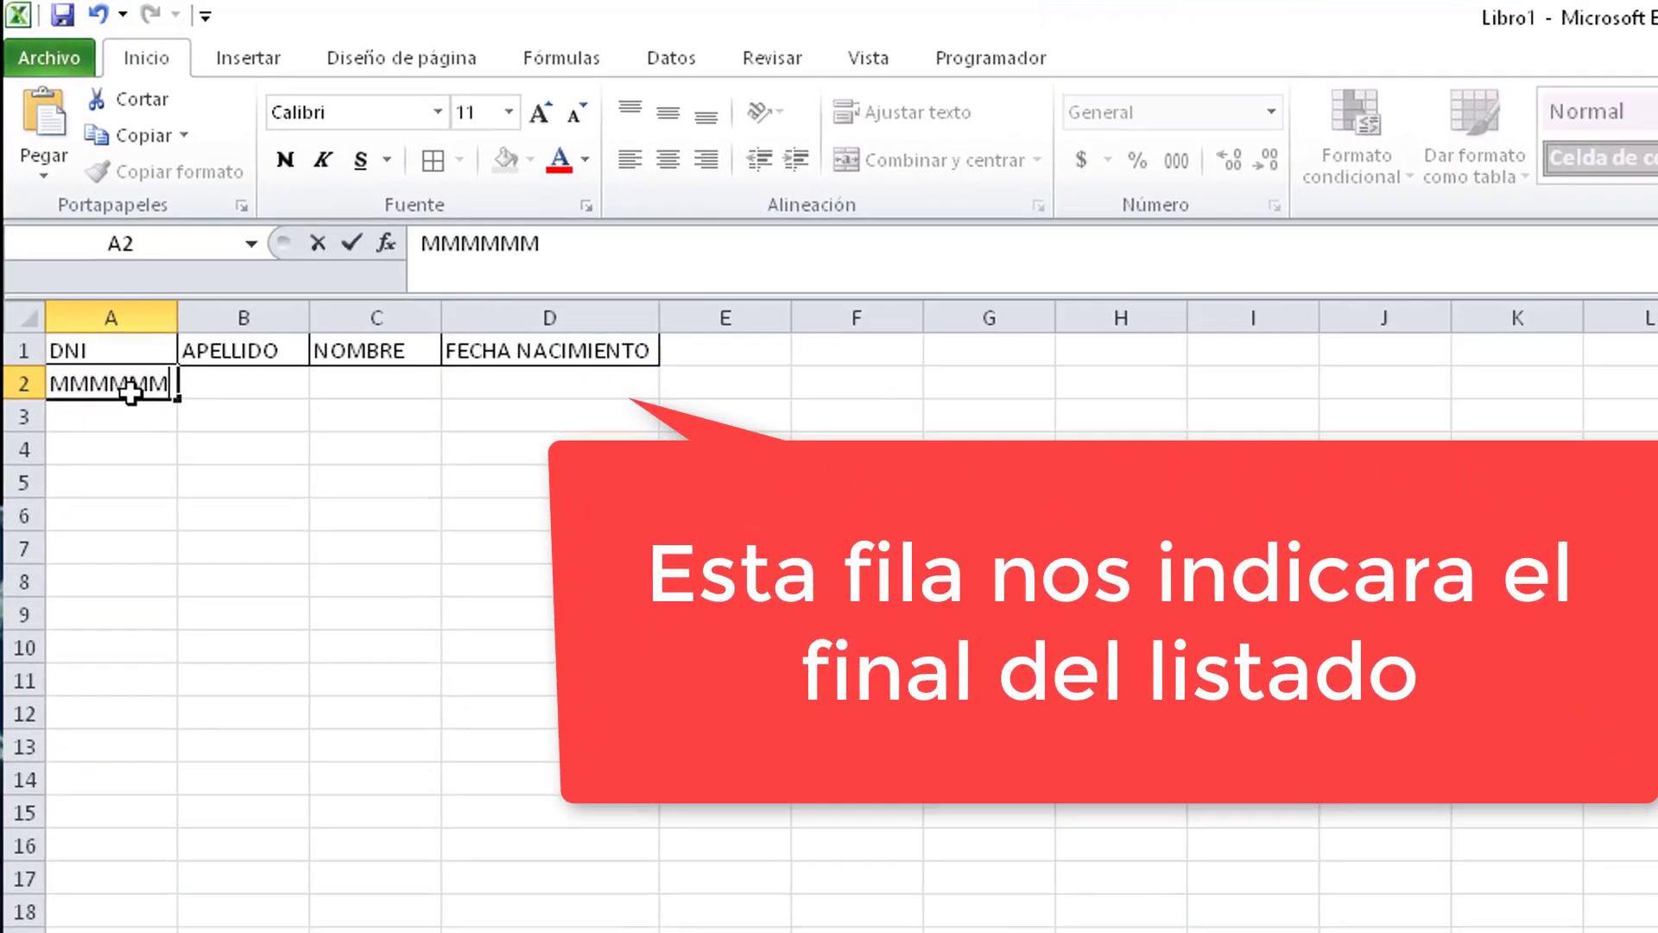
{"action": "key", "text": "Tab"}
{"action": "type", "text": "MMM"}
{"action": "type", "text": "MM"}
{"action": "key", "text": "Tab"}
{"action": "type", "text": "MMM"}
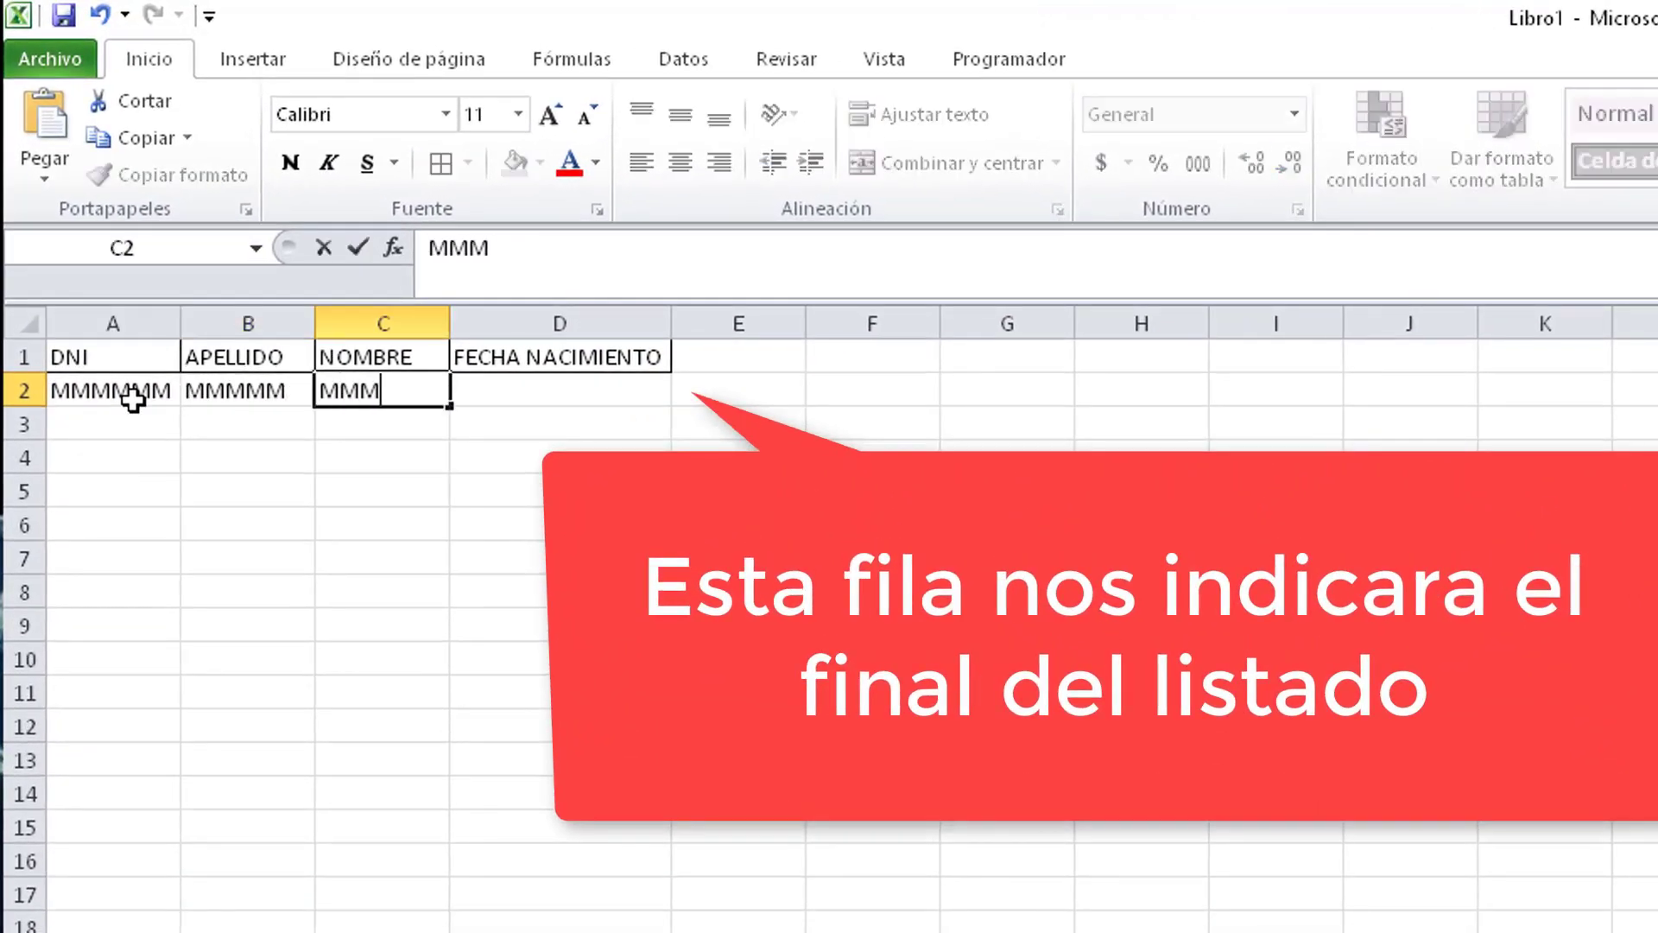
{"action": "type", "text": "MM"}
{"action": "key", "text": "Tab"}
{"action": "type", "text": "MMMM"}
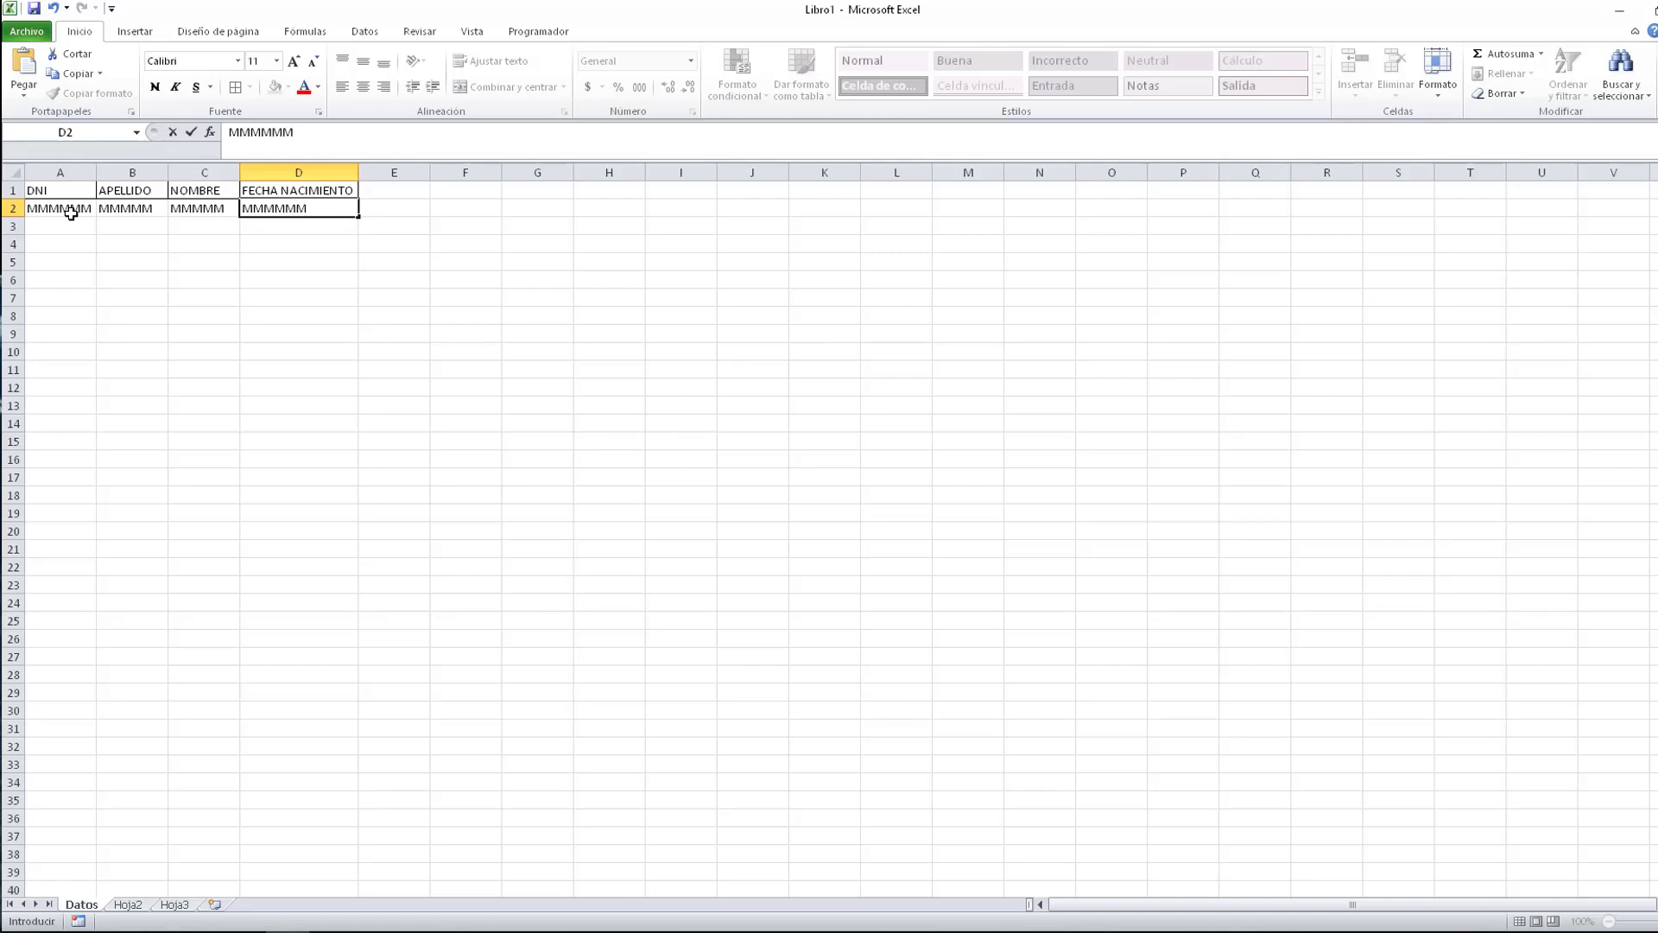
{"action": "left_click", "coordinate": [71, 212]}
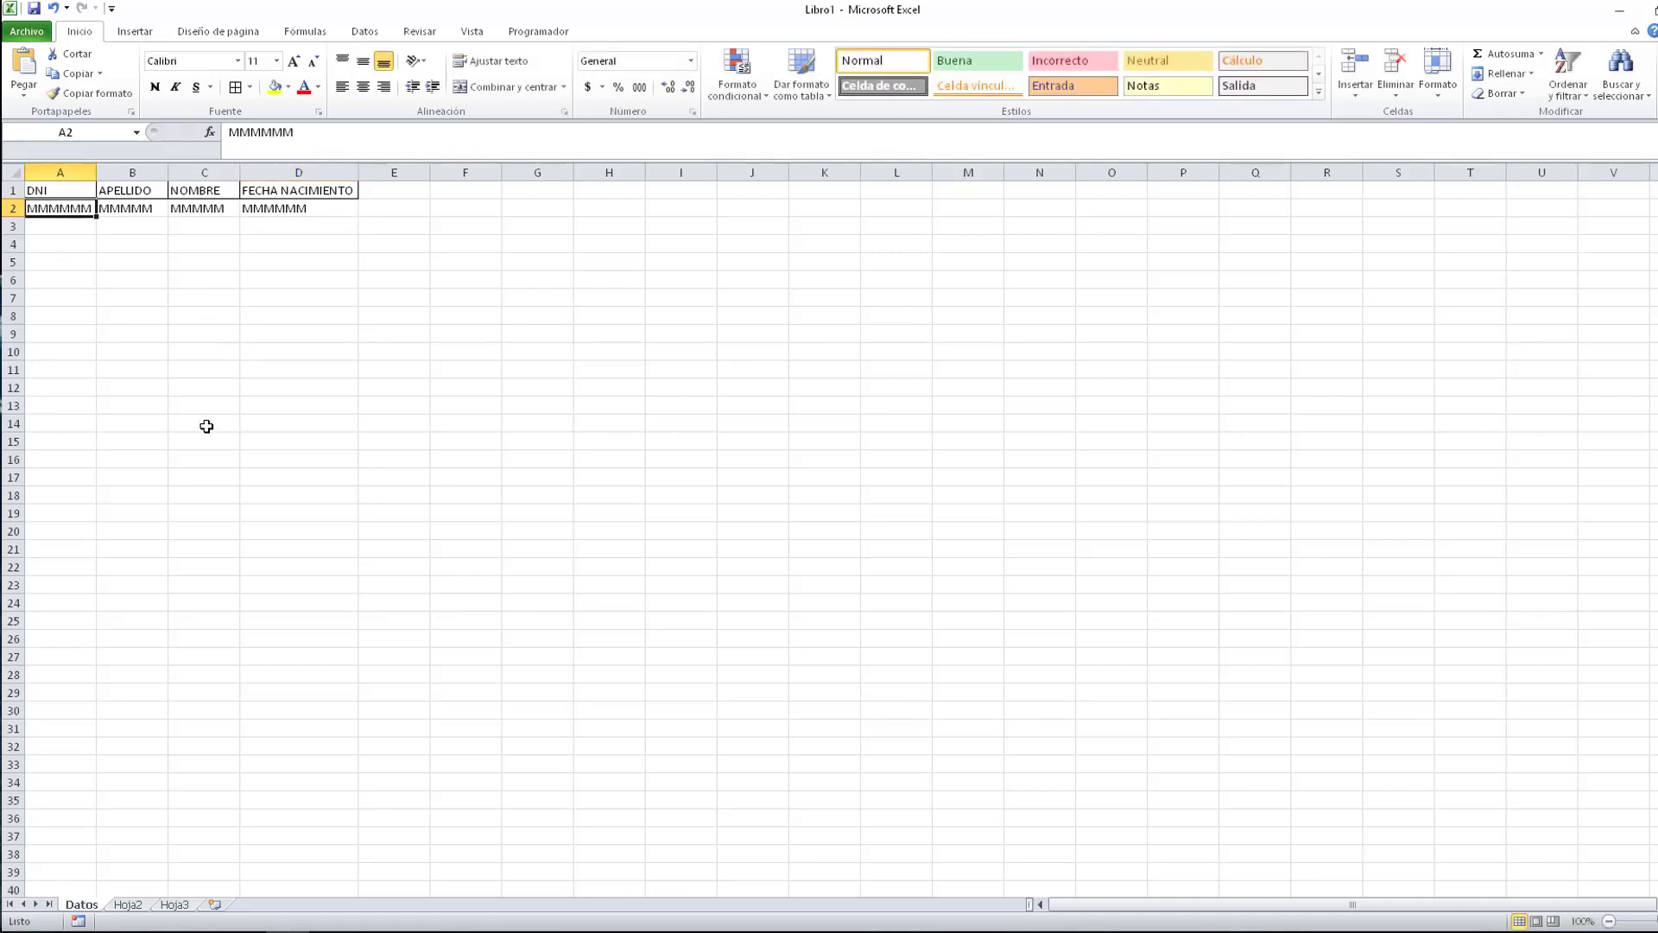
Step: On sheet Hoja2, fill the range F6:M16 with blue as the background of the data entry form
{"action": "left_click", "coordinate": [128, 904]}
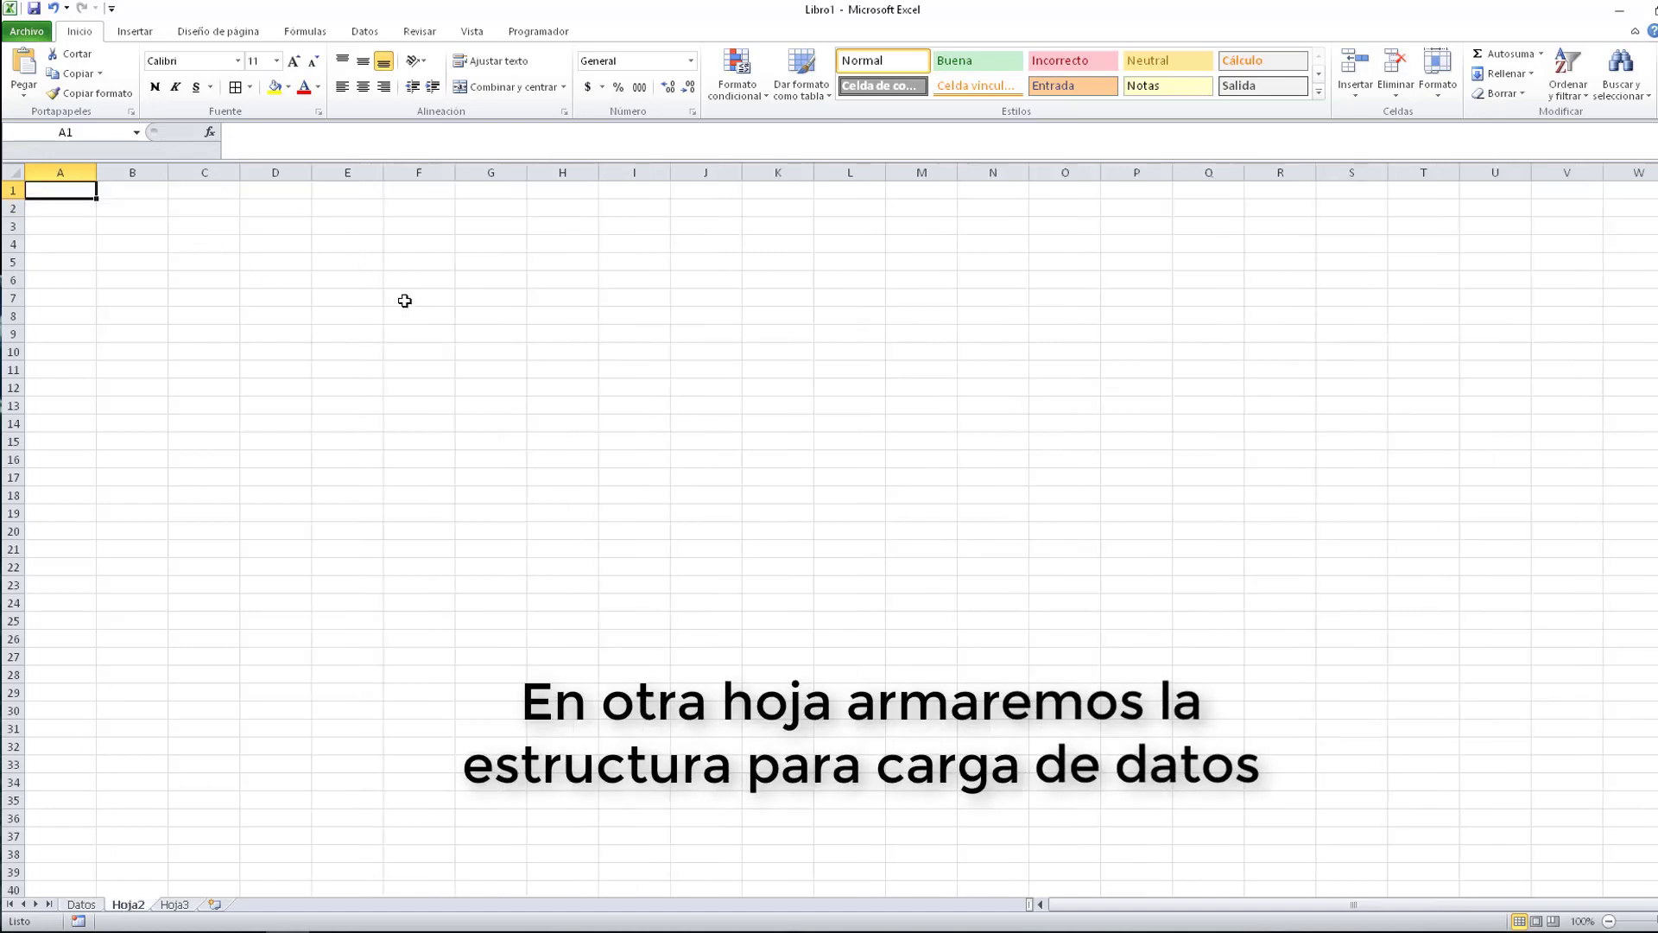
{"action": "left_click_drag", "start_coordinate": [403, 283], "coordinate": [929, 451]}
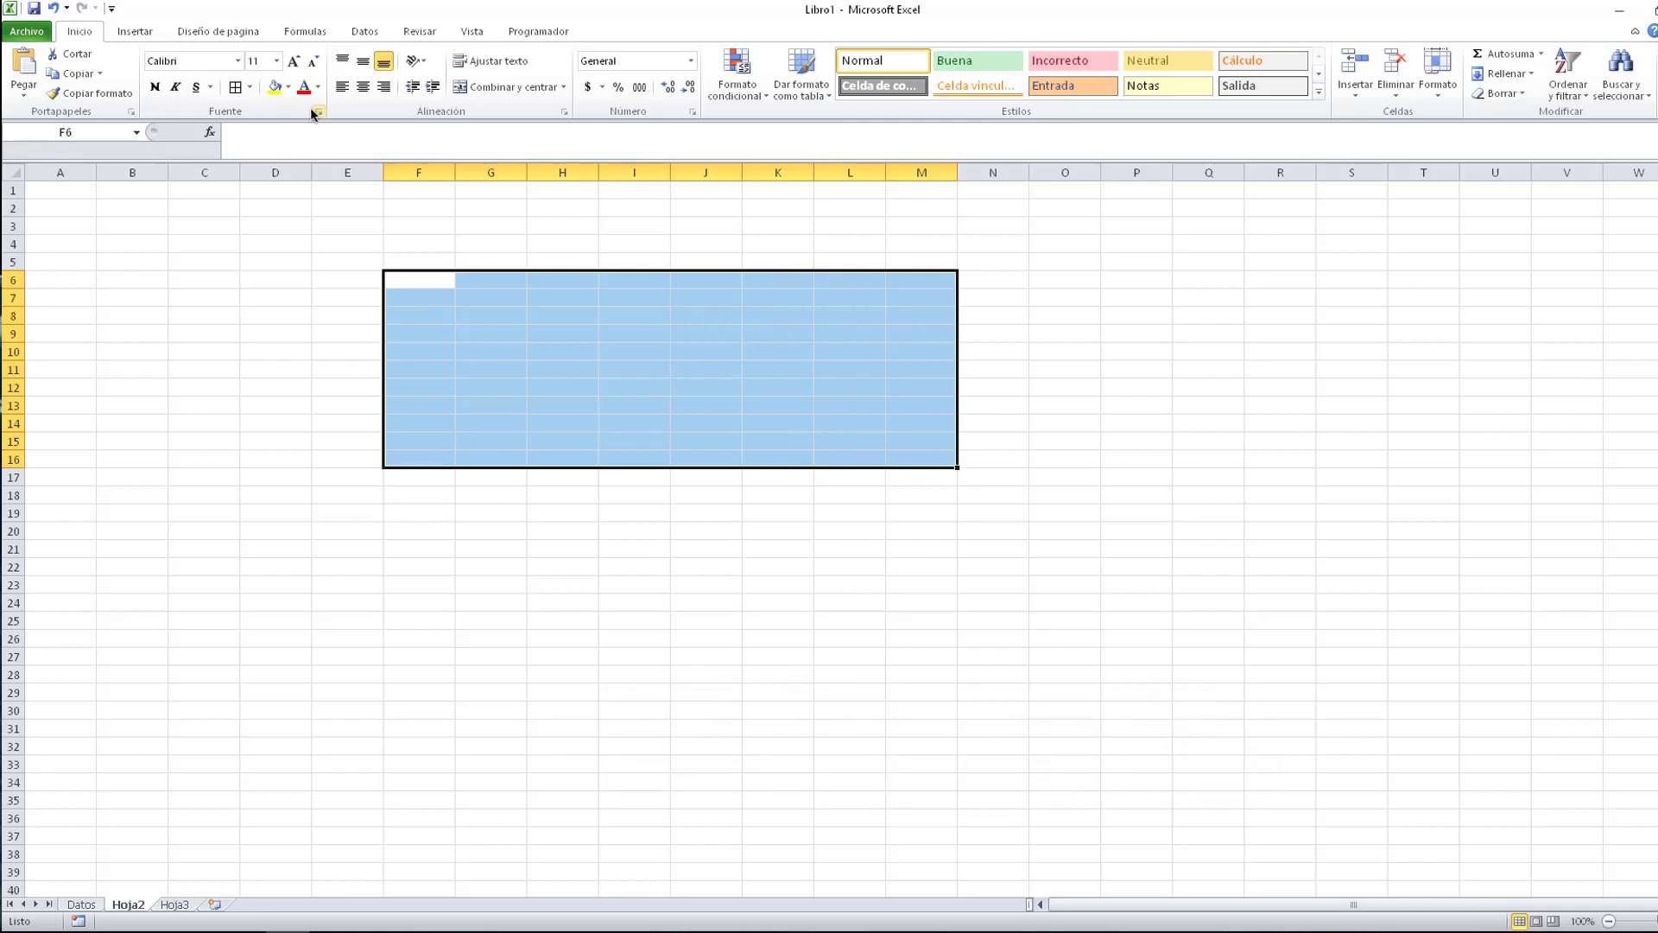
{"action": "left_click", "coordinate": [287, 87]}
{"action": "left_click", "coordinate": [389, 218]}
Step: Enter the form labels DNI in G8, APELLIDO in H8 and NOMBRE in J8
{"action": "left_click", "coordinate": [487, 311]}
{"action": "type", "text": "DNI"}
{"action": "key", "text": "Tab"}
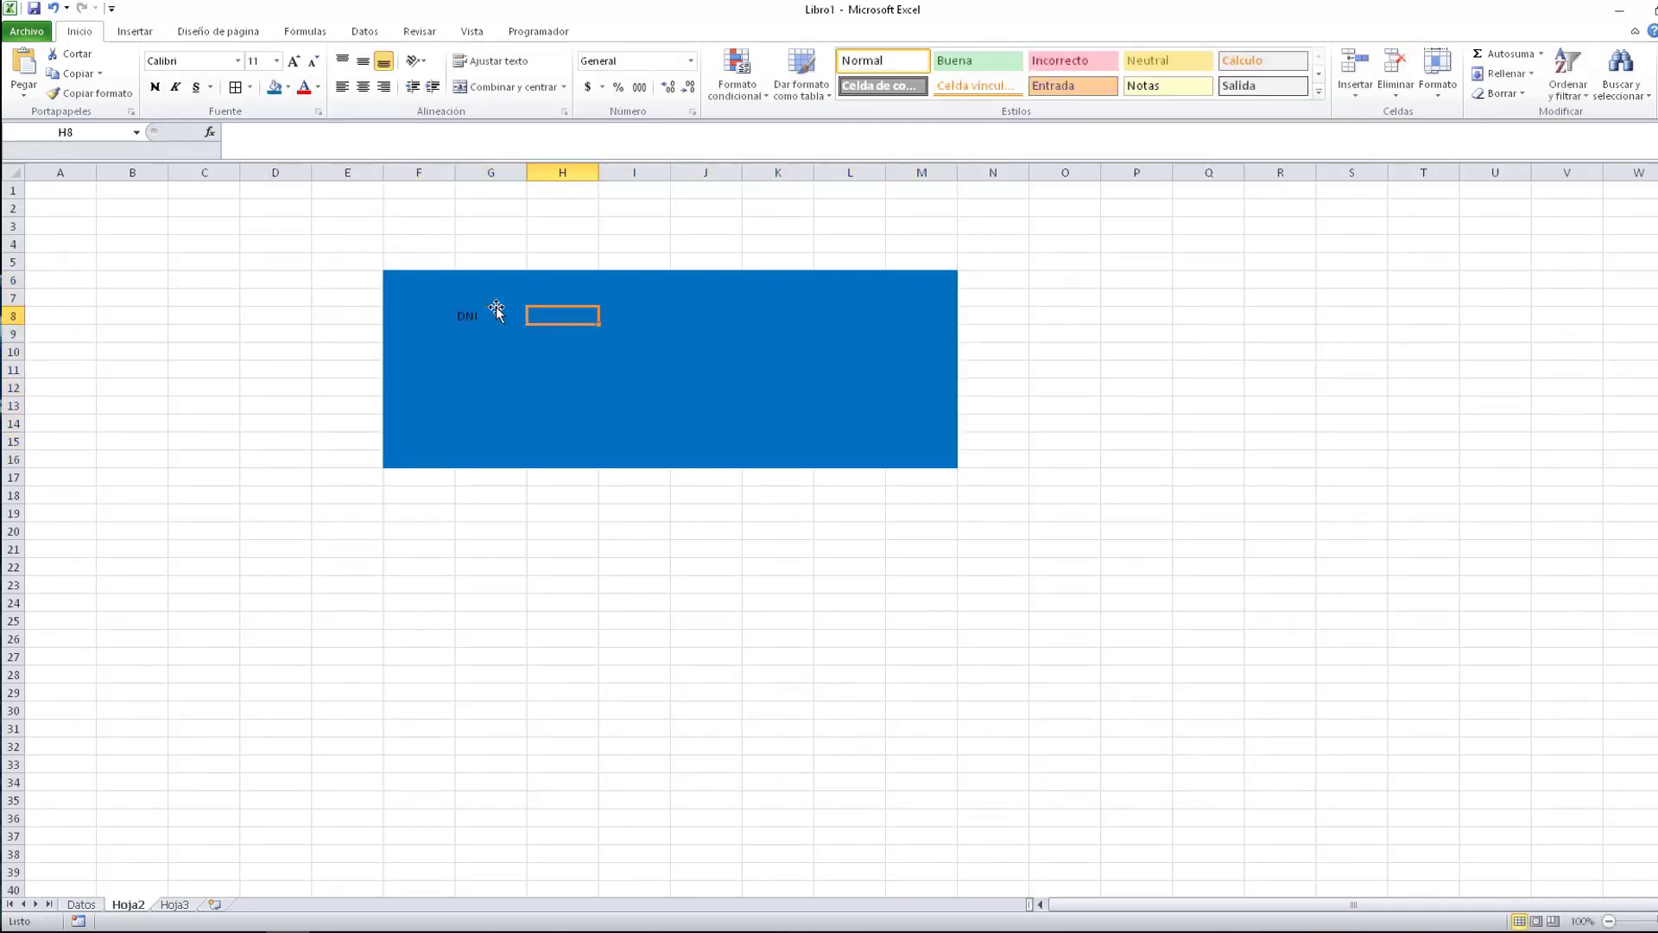
{"action": "type", "text": "APELLIDO"}
{"action": "key", "text": "Tab"}
{"action": "key", "text": "Tab"}
{"action": "type", "text": "NOMBRE"}
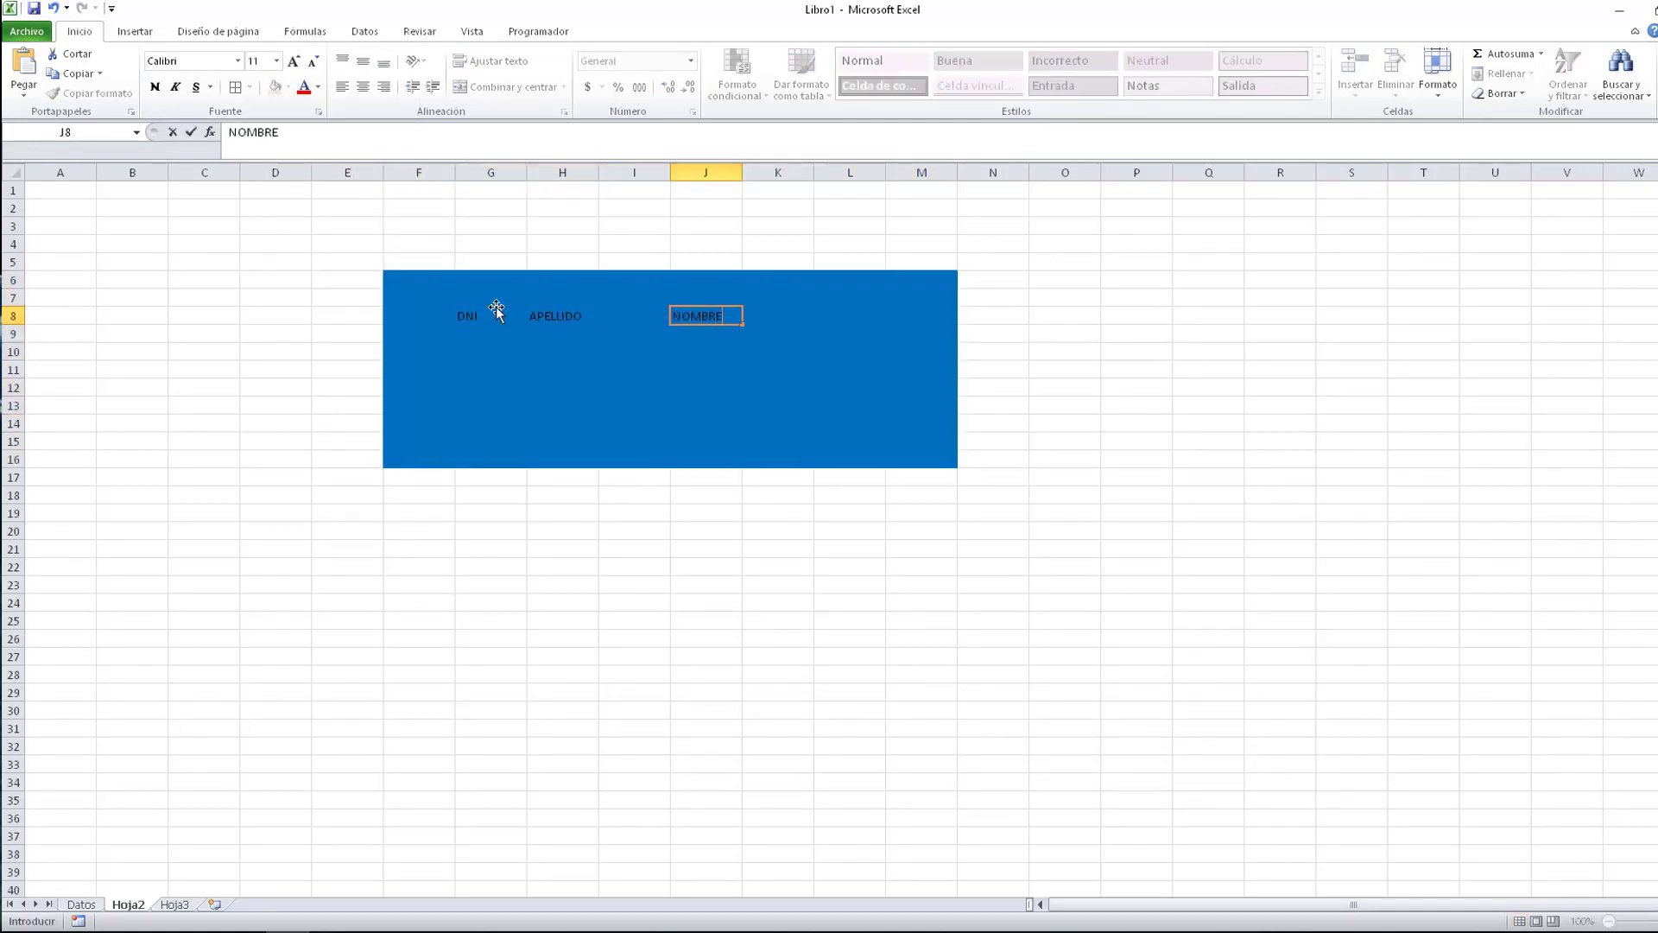
Step: Enter the label FECHA NACIMIENTO: in G12 and resize the form's columns, with G and H wider and I narrower
{"action": "key", "text": "Return"}
{"action": "key", "text": "Return"}
{"action": "key", "text": "Return"}
{"action": "key", "text": "Return"}
{"action": "type", "text": "FECHA NACIMIENTO:"}
{"action": "key", "text": "Return"}
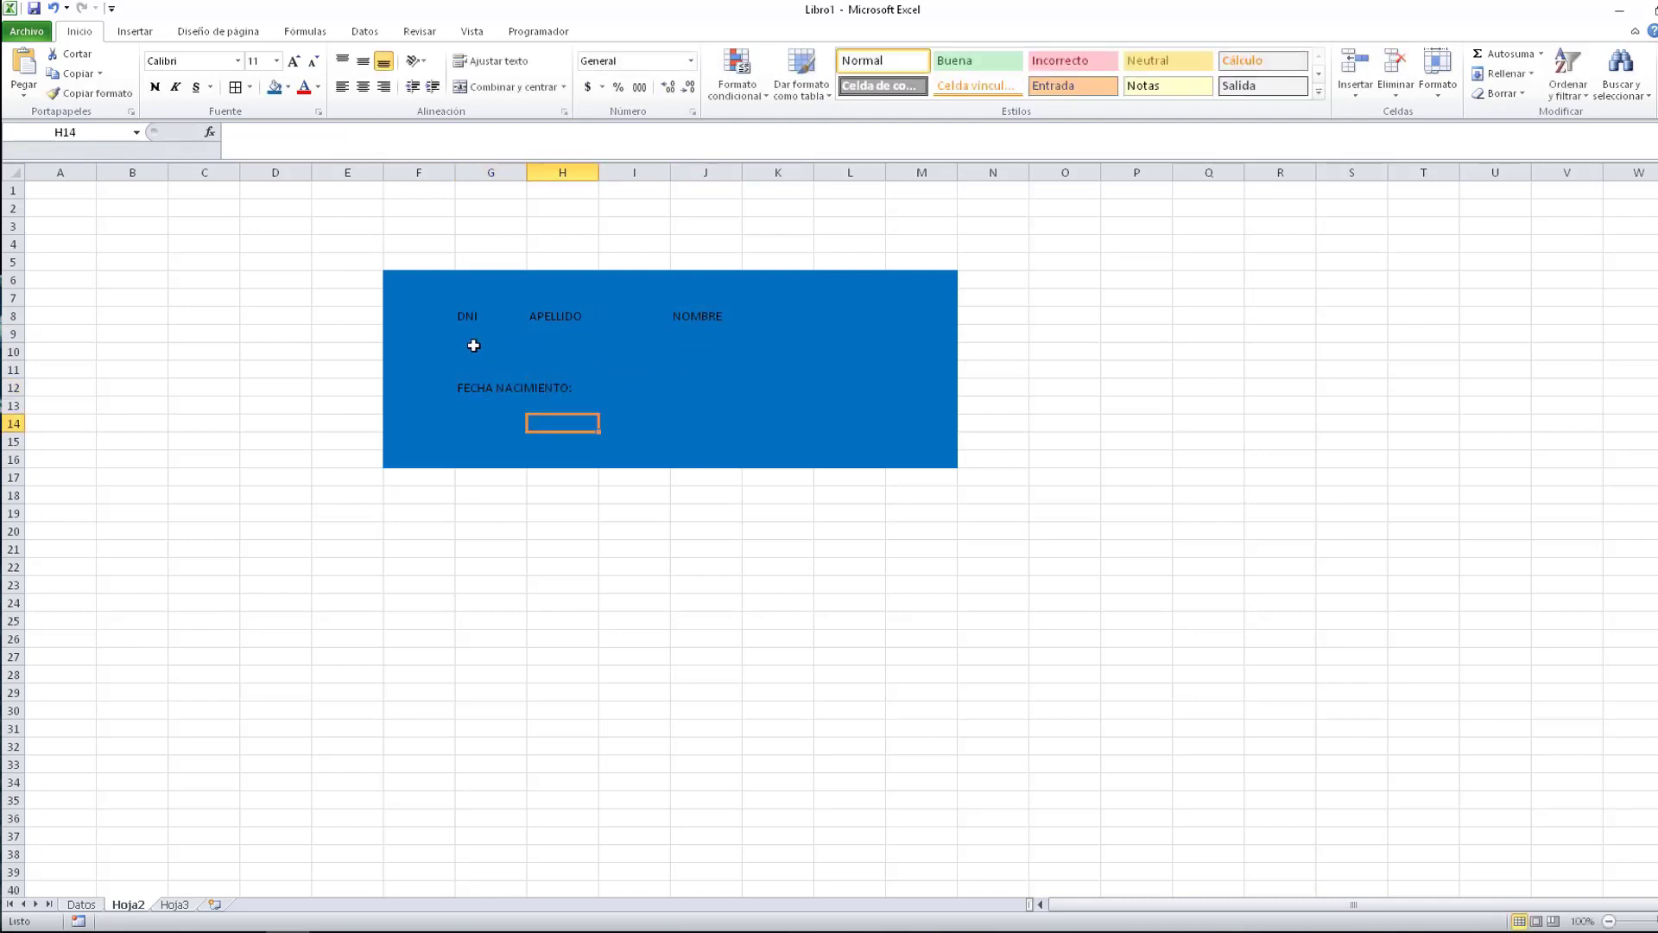
{"action": "left_click", "coordinate": [471, 339]}
{"action": "left_click_drag", "start_coordinate": [527, 172], "coordinate": [758, 172]}
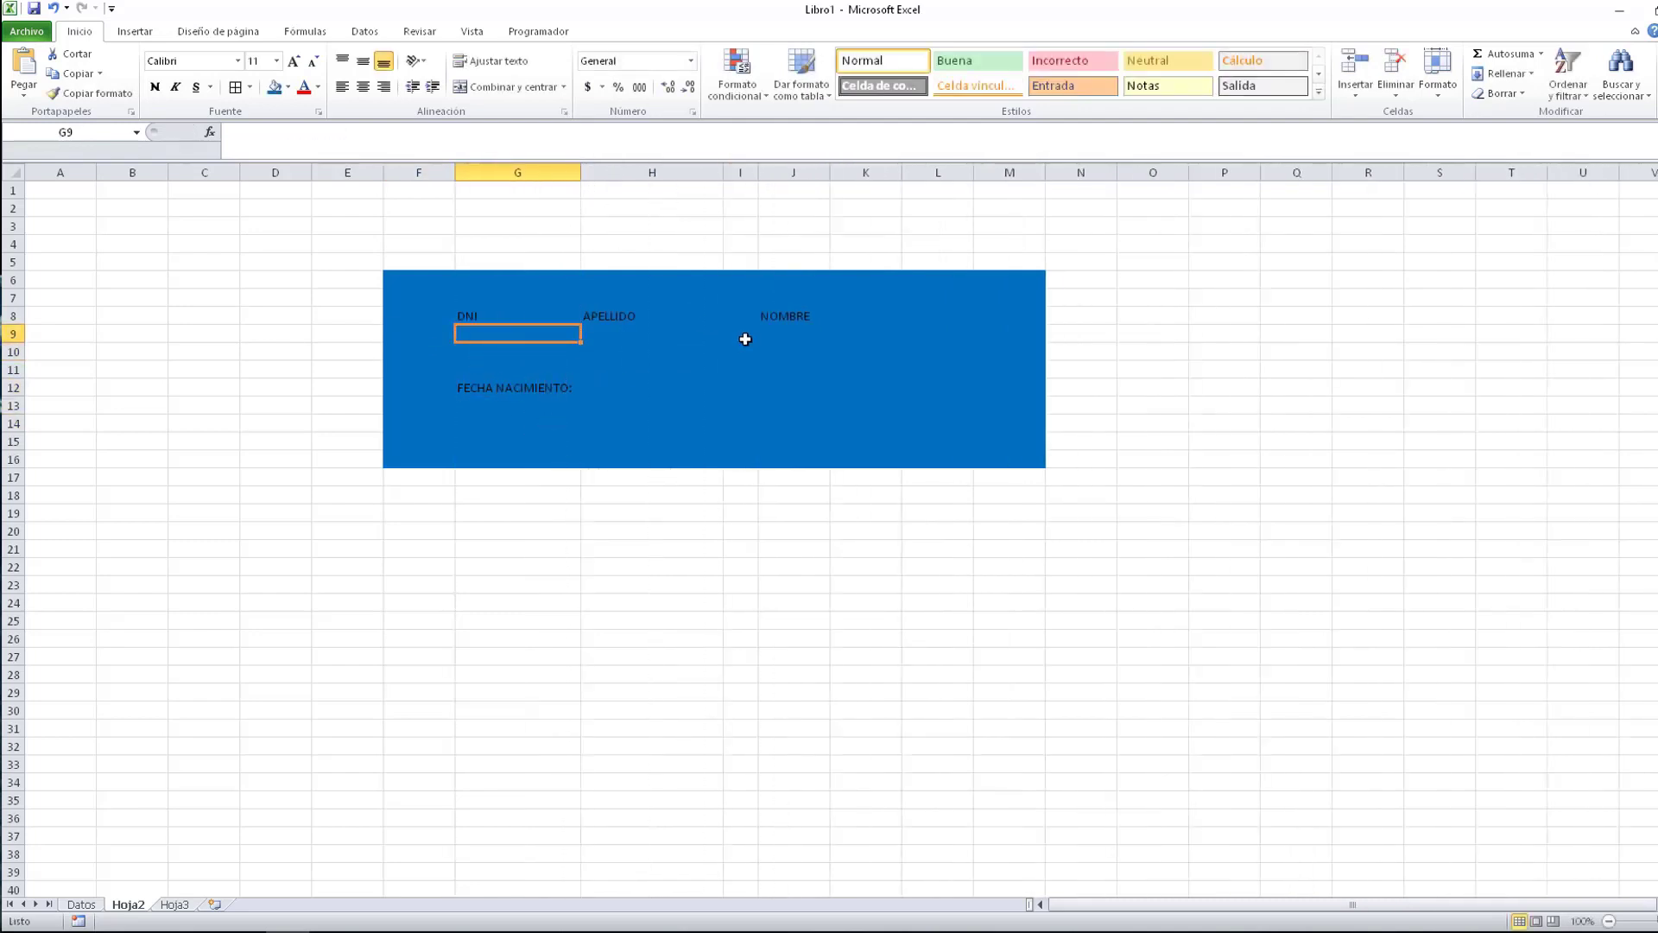
Step: Format the four labels DNI, APELLIDO, NOMBRE and FECHA NACIMIENTO: in bold white text
{"action": "left_click", "coordinate": [512, 313]}
{"action": "left_click", "coordinate": [648, 316], "text": "ctrl"}
{"action": "left_click", "coordinate": [788, 316], "text": "ctrl"}
{"action": "left_click", "coordinate": [516, 387], "text": "ctrl"}
{"action": "left_click", "coordinate": [318, 88]}
{"action": "left_click", "coordinate": [305, 145]}
{"action": "left_click", "coordinate": [155, 87]}
Step: Fill the DNI entry cell G9 with white
{"action": "left_click", "coordinate": [511, 336]}
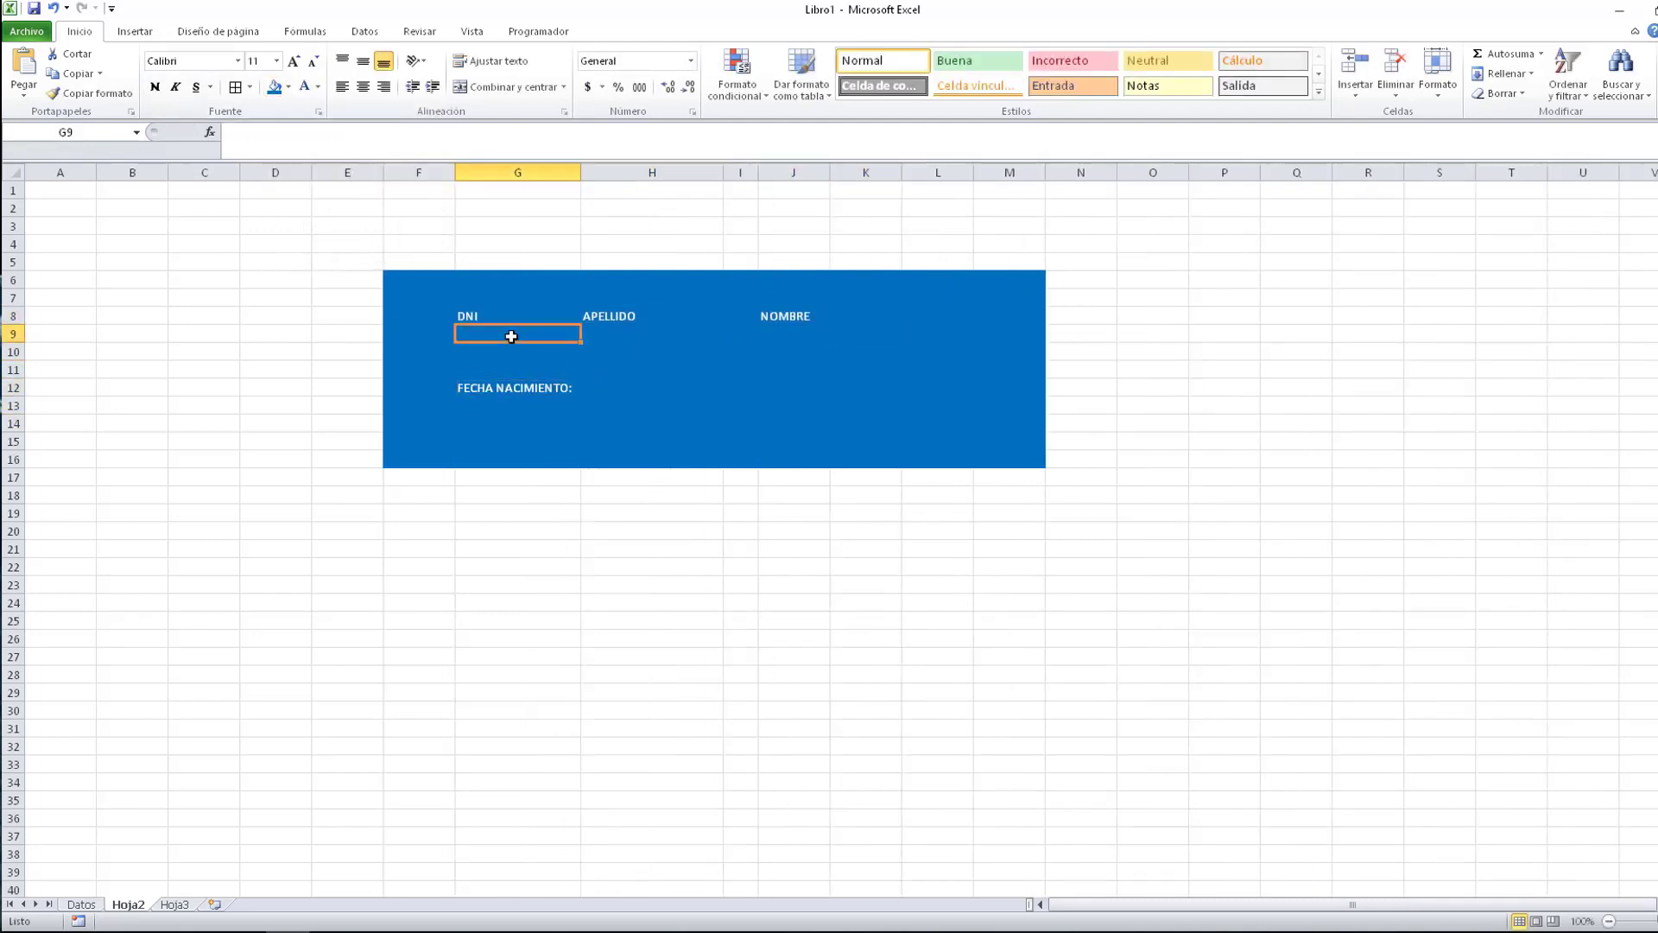
{"action": "left_click", "coordinate": [288, 87]}
{"action": "left_click", "coordinate": [274, 123]}
Step: Add thick black borders along the bottom and right edges of the DNI entry cell G9
{"action": "left_click", "coordinate": [250, 88]}
{"action": "left_click", "coordinate": [303, 516]}
{"action": "left_click_drag", "start_coordinate": [289, 226], "coordinate": [673, 430]}
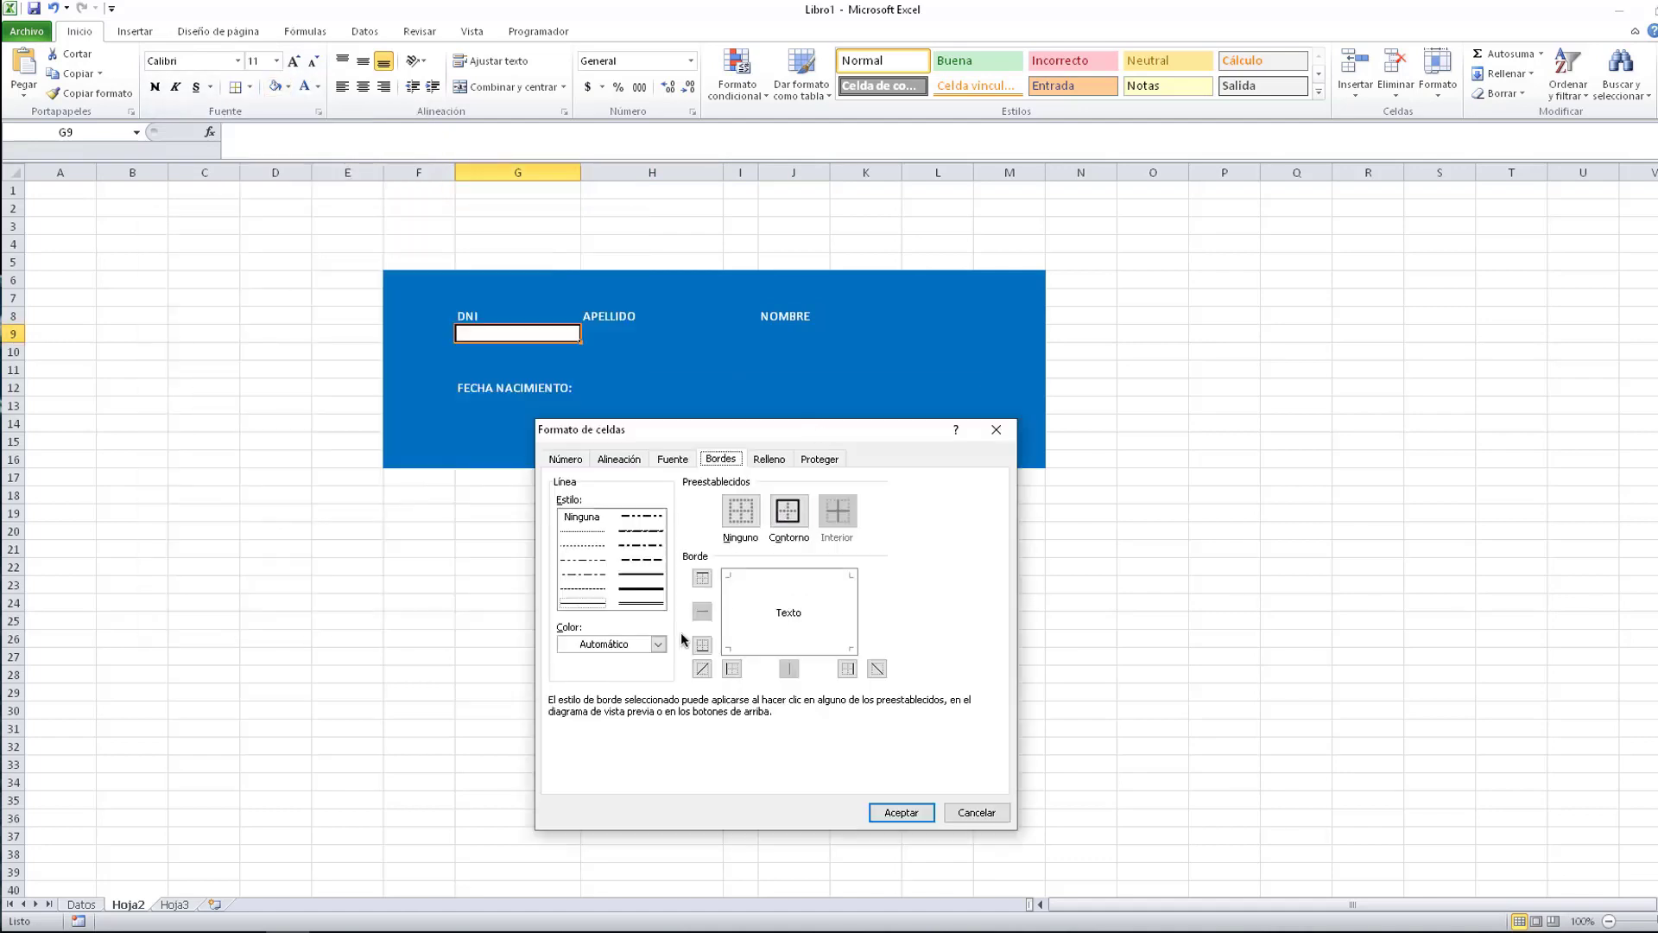
{"action": "left_click", "coordinate": [777, 578]}
{"action": "left_click", "coordinate": [901, 812]}
{"action": "left_click", "coordinate": [492, 514]}
Step: Copy the format of G9 to the APELLIDO, NOMBRE and FECHA NACIMIENTO entry cells H9, J9 and G13
{"action": "left_click", "coordinate": [514, 335]}
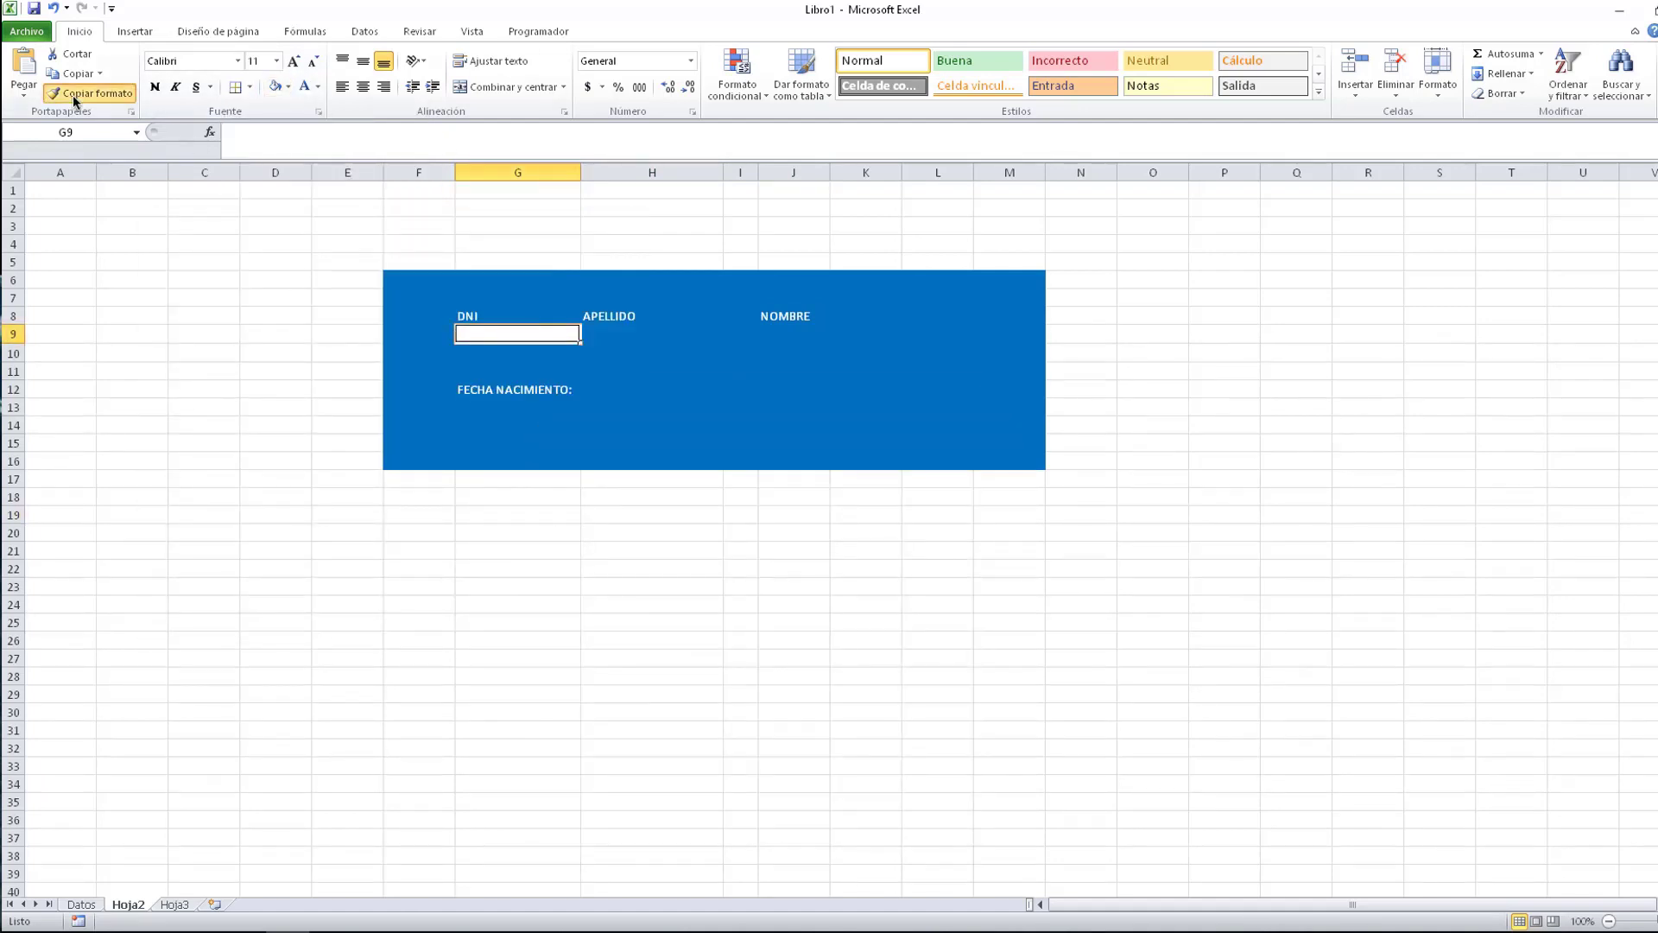
{"action": "left_click", "coordinate": [78, 95]}
{"action": "left_click", "coordinate": [635, 335]}
{"action": "left_click", "coordinate": [82, 95]}
{"action": "left_click", "coordinate": [790, 334]}
{"action": "left_click", "coordinate": [82, 95]}
{"action": "left_click", "coordinate": [518, 407]}
{"action": "left_click", "coordinate": [652, 551]}
Step: Narrow column I, widen the NOMBRE column J, and narrow columns K, L and M of the form
{"action": "left_click_drag", "start_coordinate": [757, 170], "coordinate": [736, 170]}
{"action": "left_click_drag", "start_coordinate": [809, 170], "coordinate": [881, 170]}
{"action": "mouse_move", "coordinate": [953, 171]}
{"action": "left_mouse_down"}
{"action": "mouse_move", "coordinate": [905, 170]}
{"action": "mouse_move", "coordinate": [919, 170]}
{"action": "left_mouse_up"}
{"action": "left_click_drag", "start_coordinate": [991, 171], "coordinate": [941, 170]}
{"action": "left_click", "coordinate": [930, 623]}
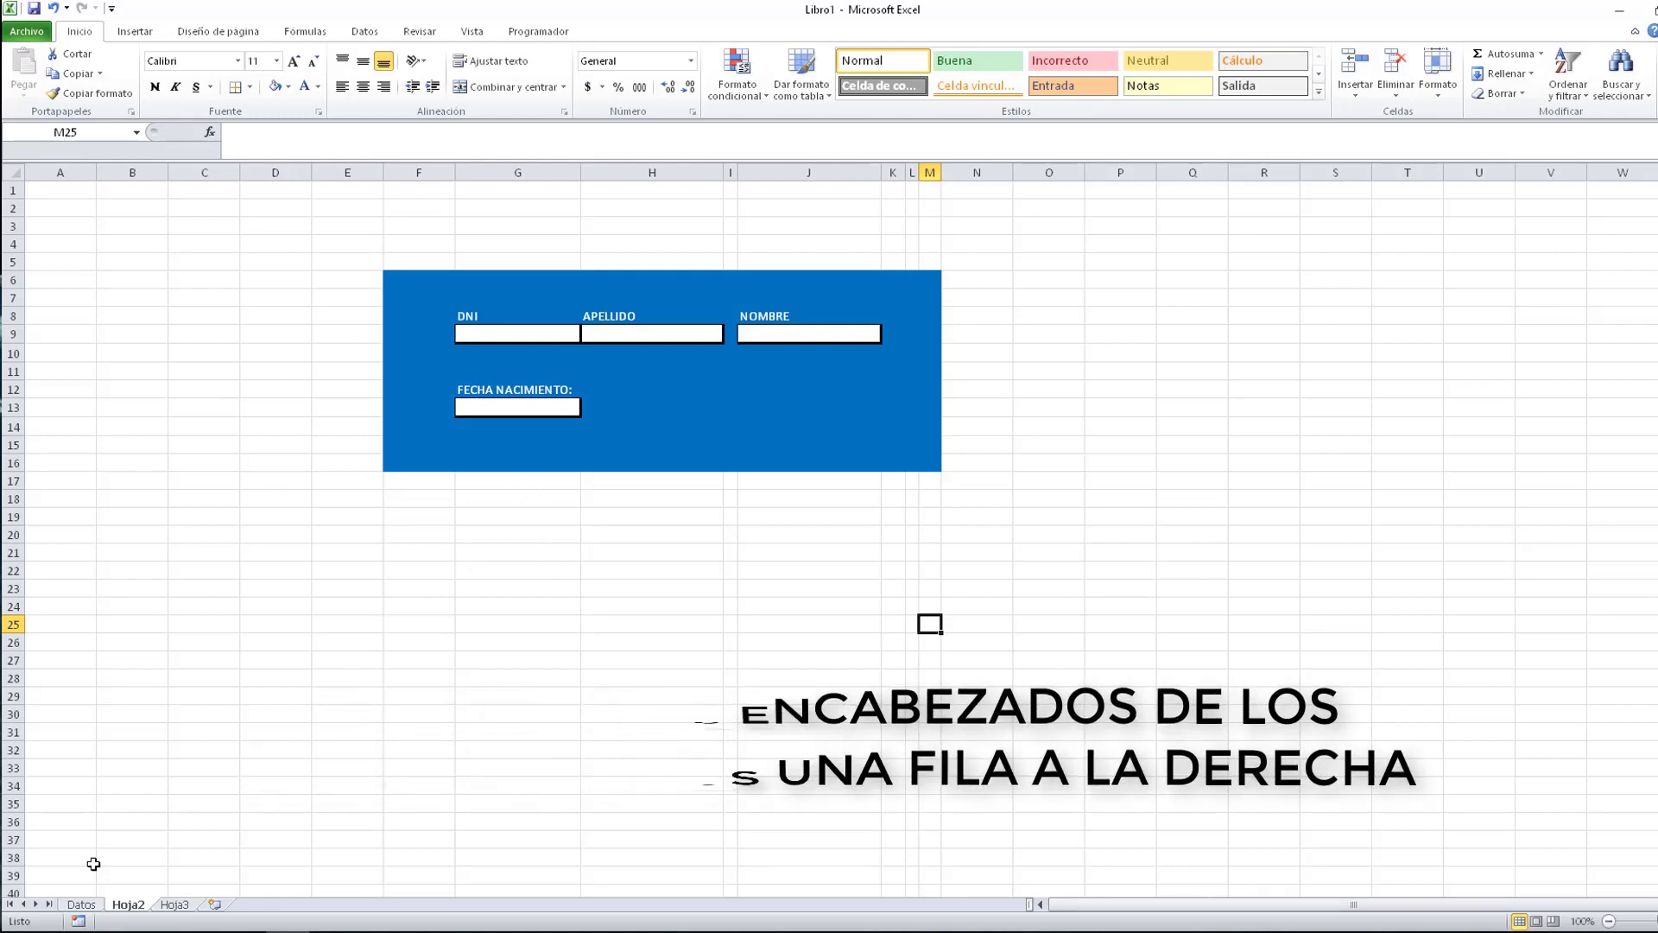
Step: Copy the headers A1:D1 from the Datos sheet and paste them as values at P7 on Hoja2
{"action": "left_click", "coordinate": [81, 904]}
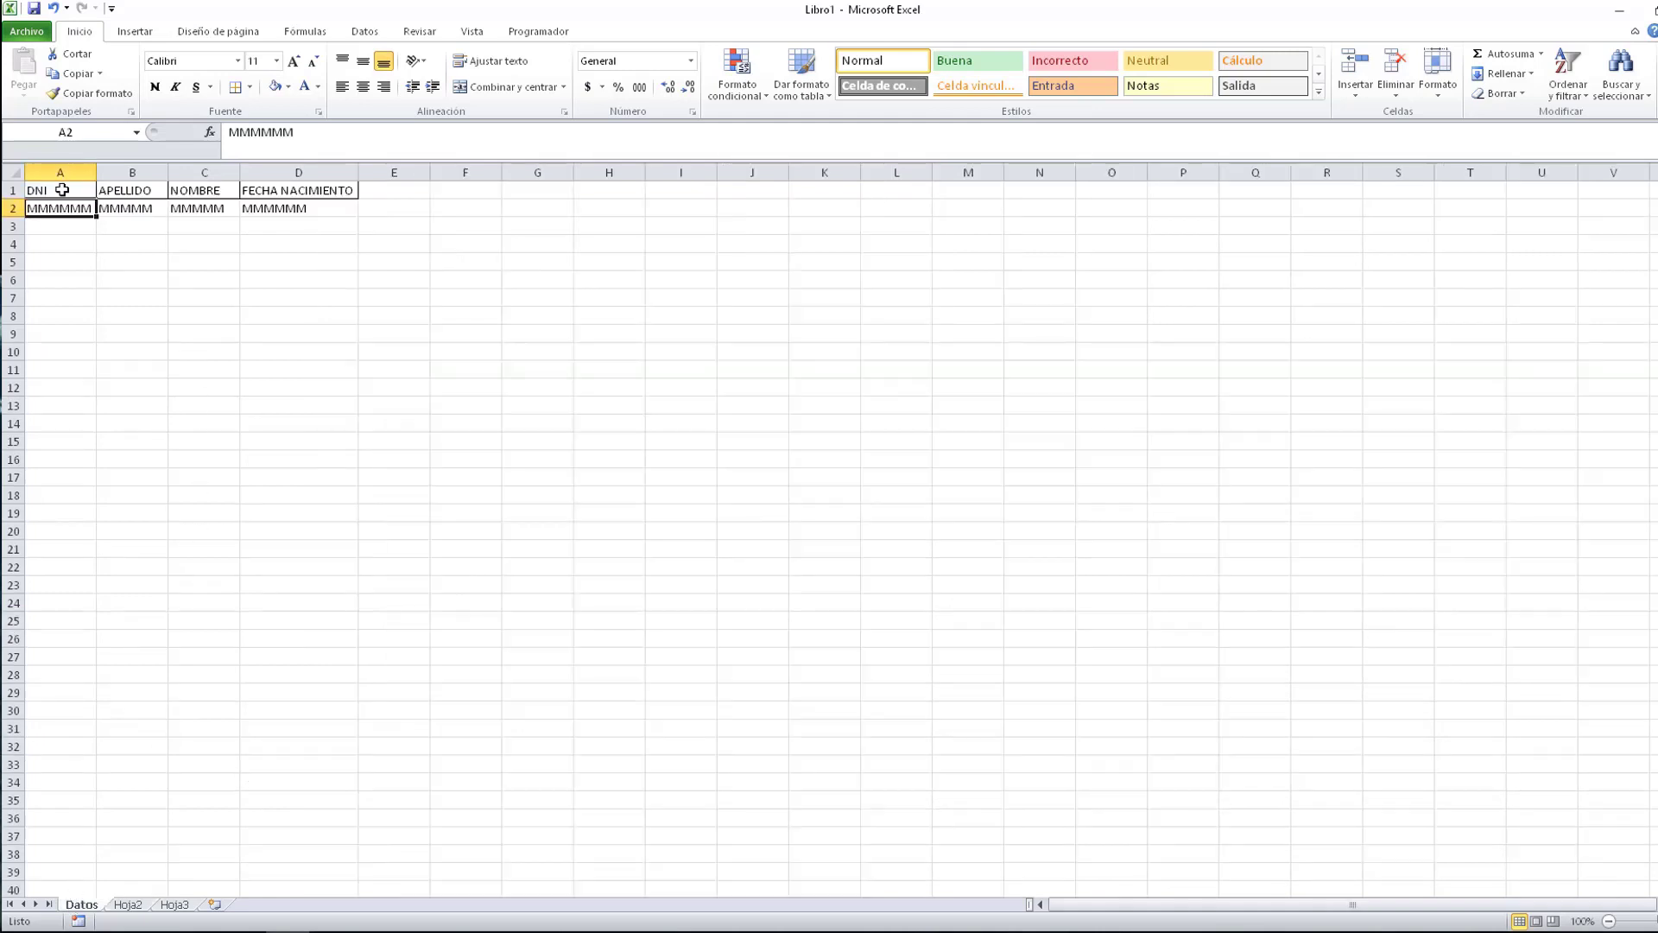
{"action": "left_click_drag", "start_coordinate": [62, 190], "coordinate": [303, 189]}
{"action": "right_click", "coordinate": [304, 190]}
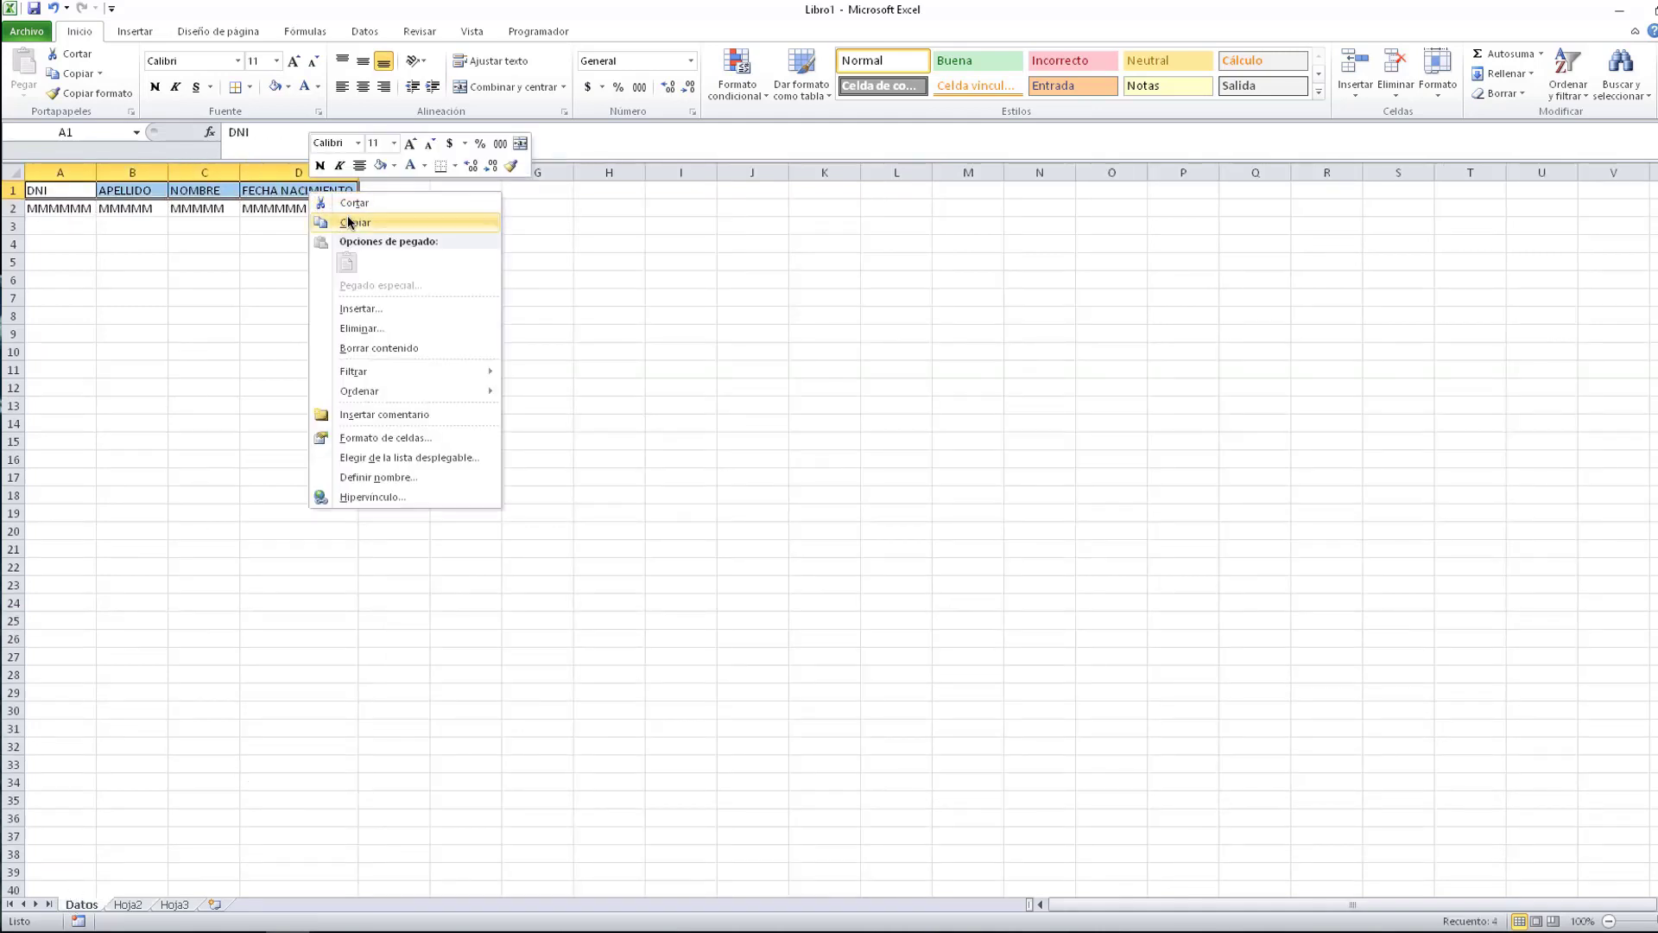
{"action": "left_click", "coordinate": [350, 222]}
{"action": "left_click", "coordinate": [134, 904]}
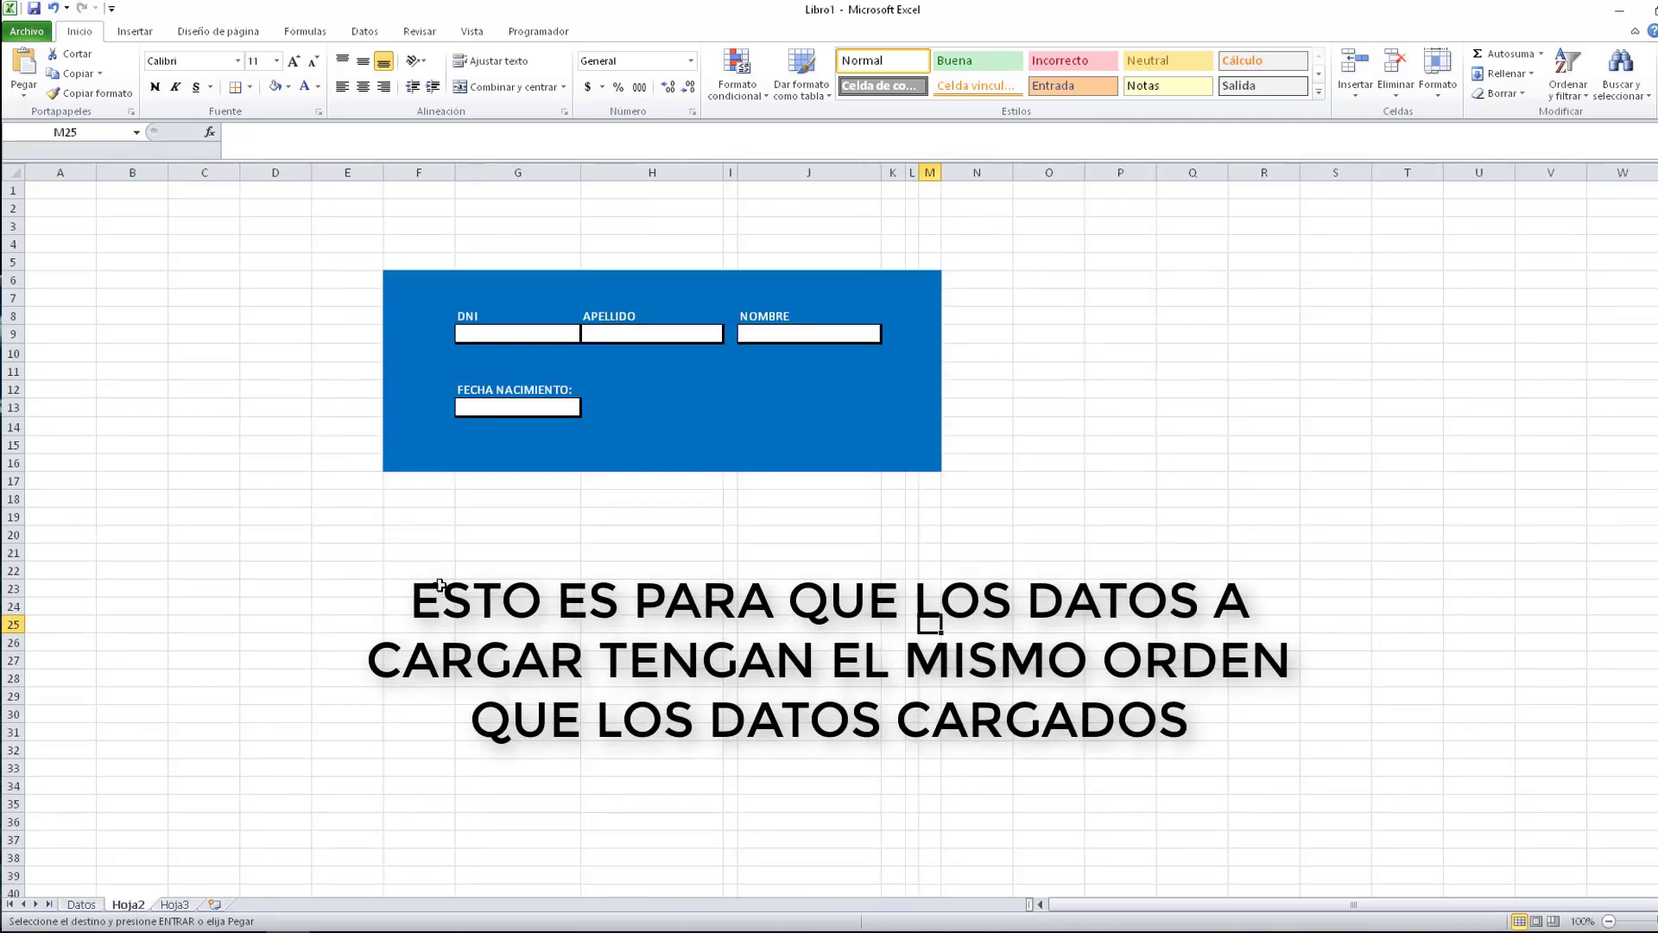
{"action": "left_click", "coordinate": [1112, 302]}
{"action": "right_click", "coordinate": [1112, 302]}
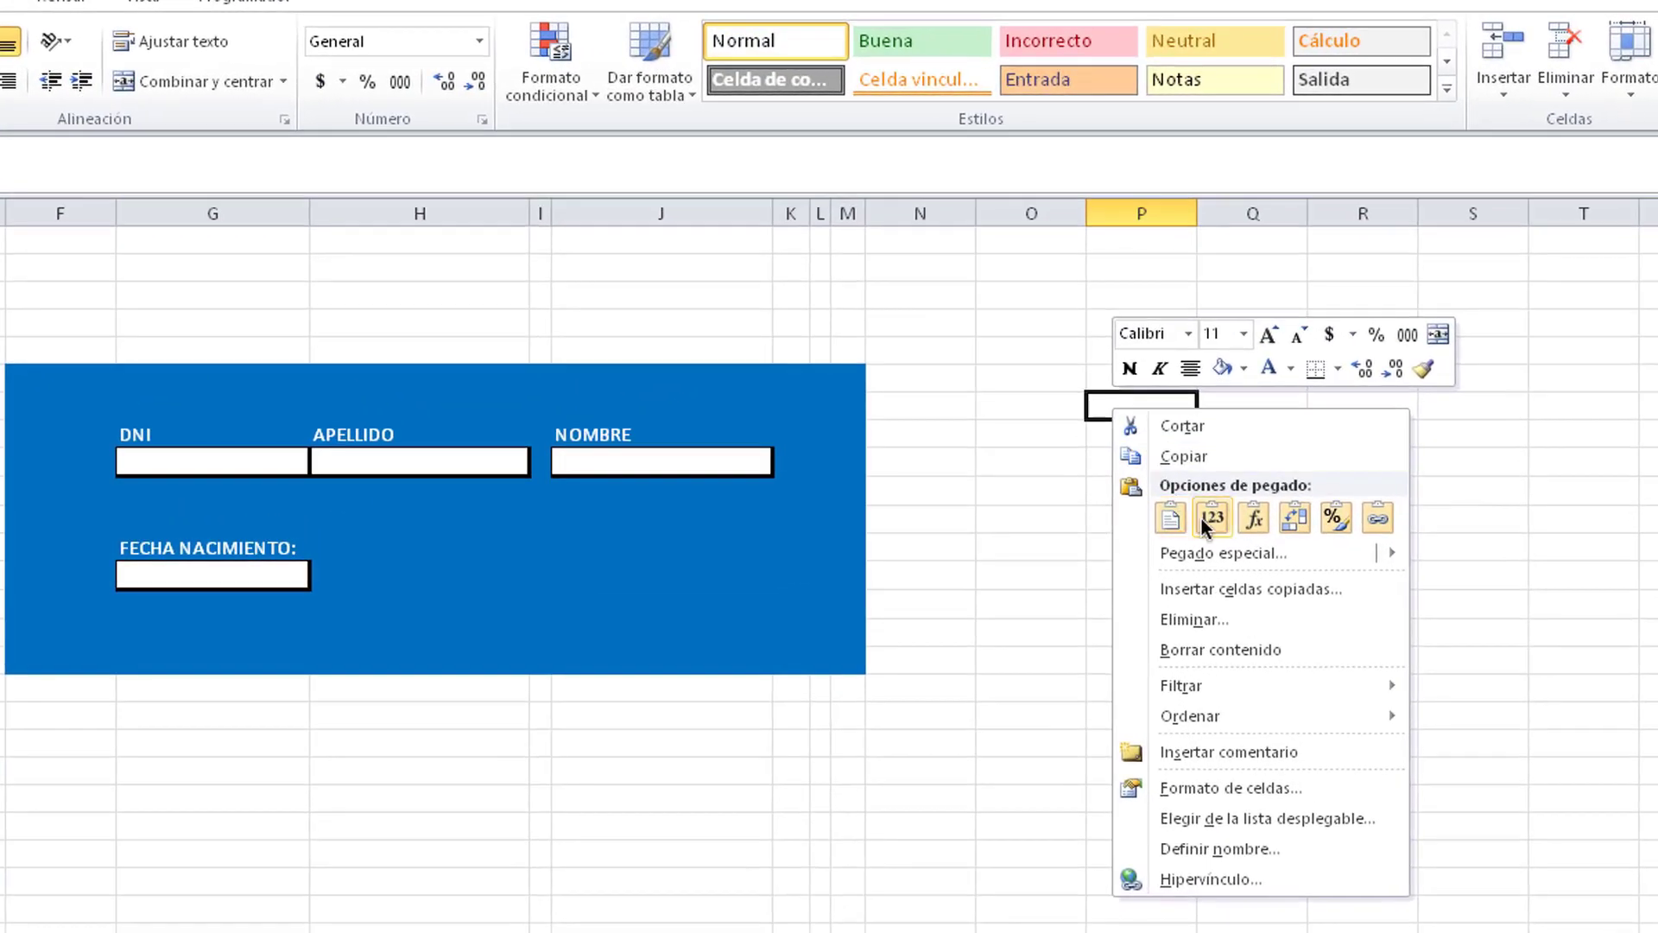
{"action": "left_click", "coordinate": [1204, 523]}
Step: Link P8, Q8, R8 and S8 by formula to the form cells G9, H9, J9 and G13, and widen column S
{"action": "left_click", "coordinate": [1123, 437]}
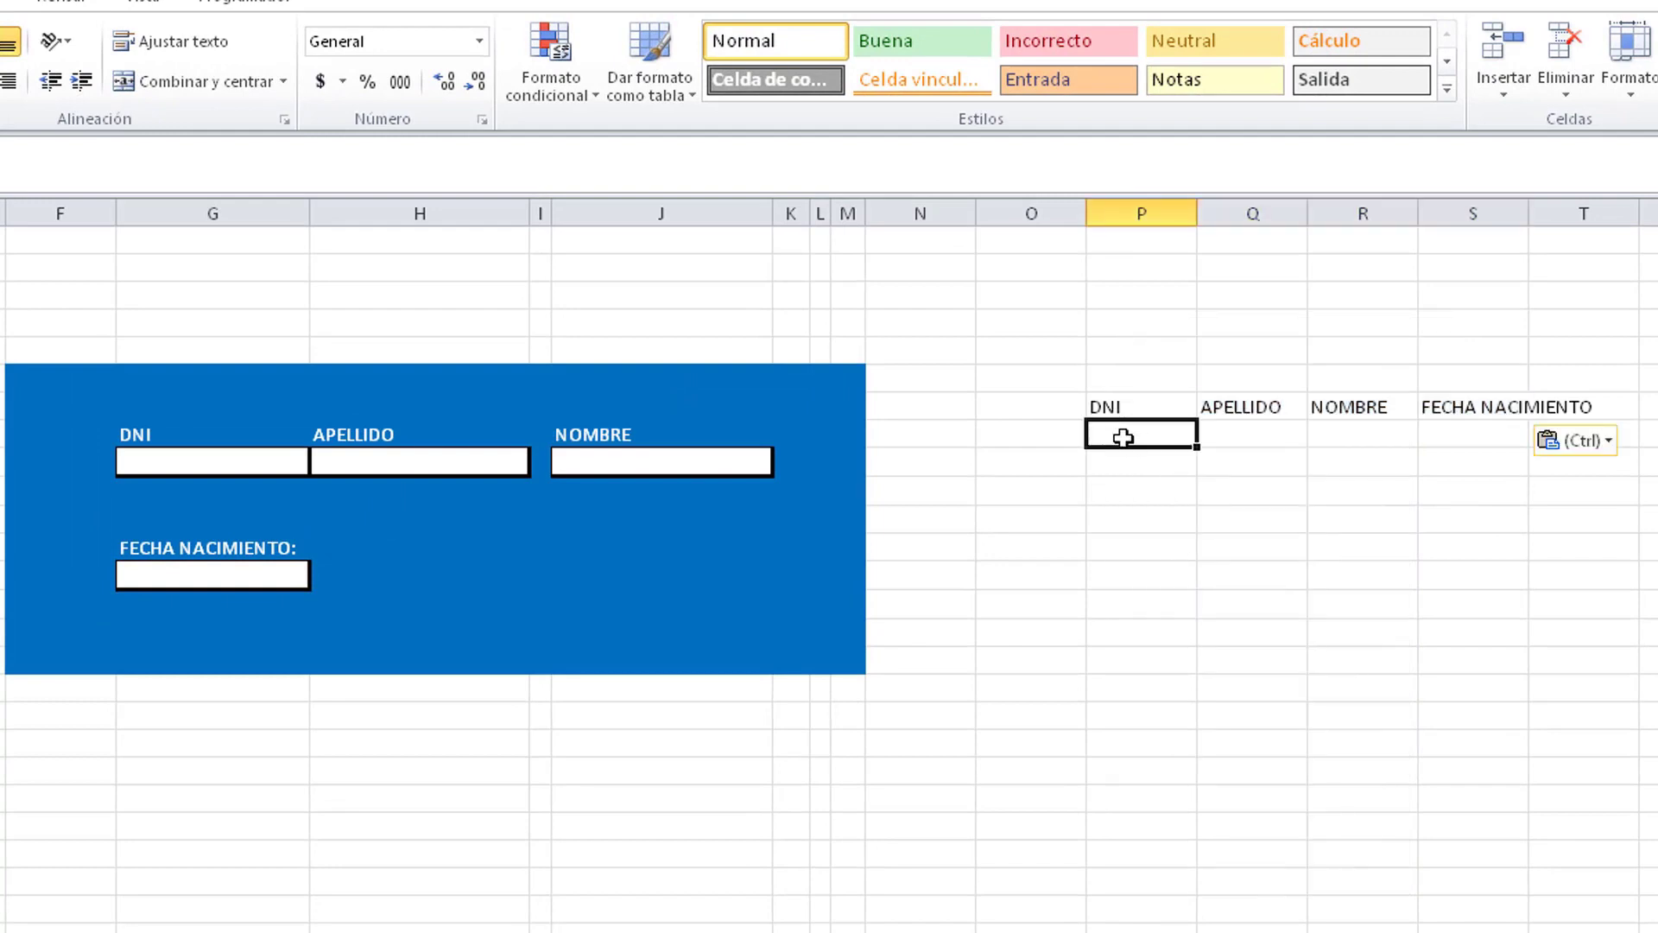
{"action": "type", "text": "="}
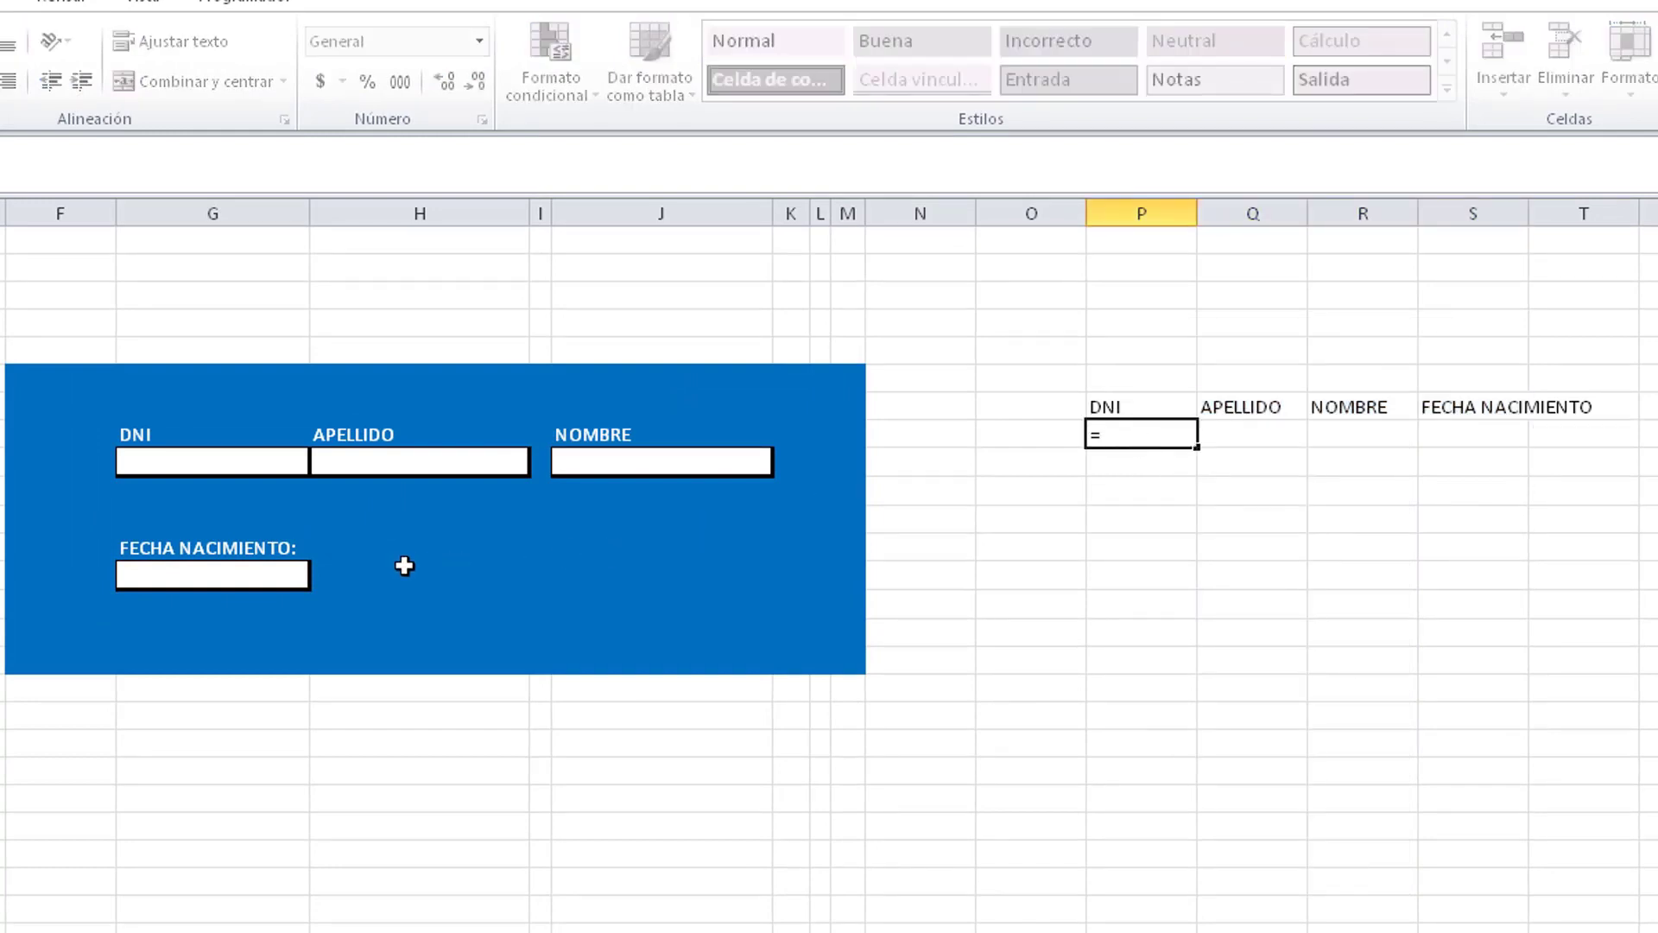
{"action": "left_click", "coordinate": [258, 457]}
{"action": "key", "text": "Tab"}
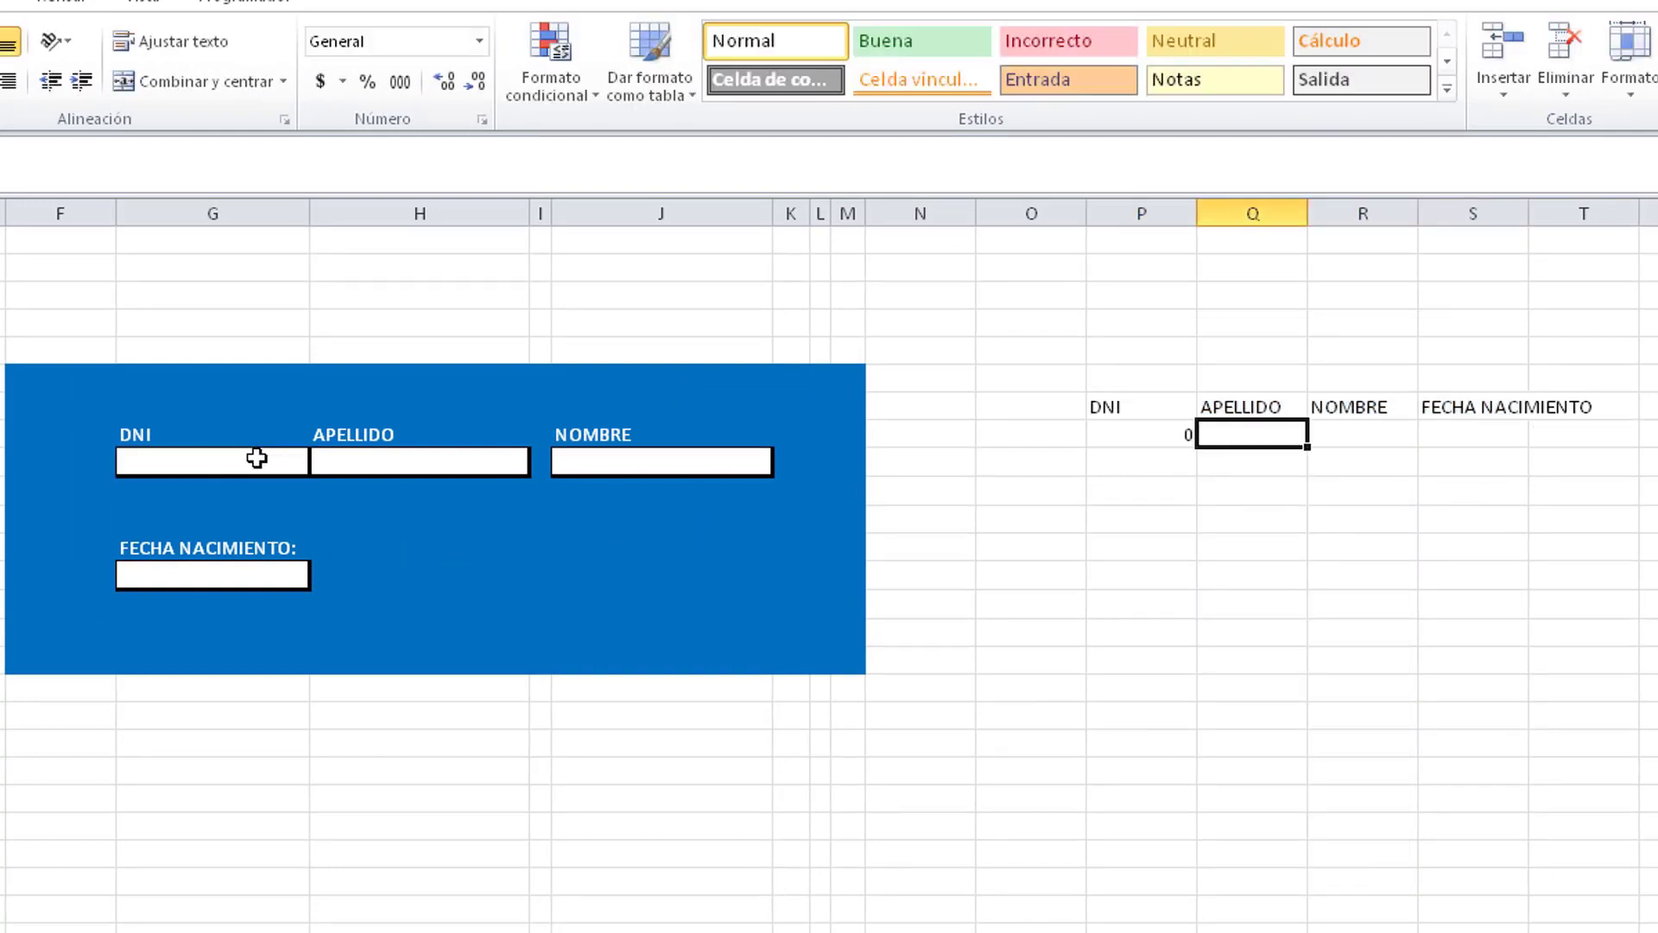
{"action": "type", "text": "="}
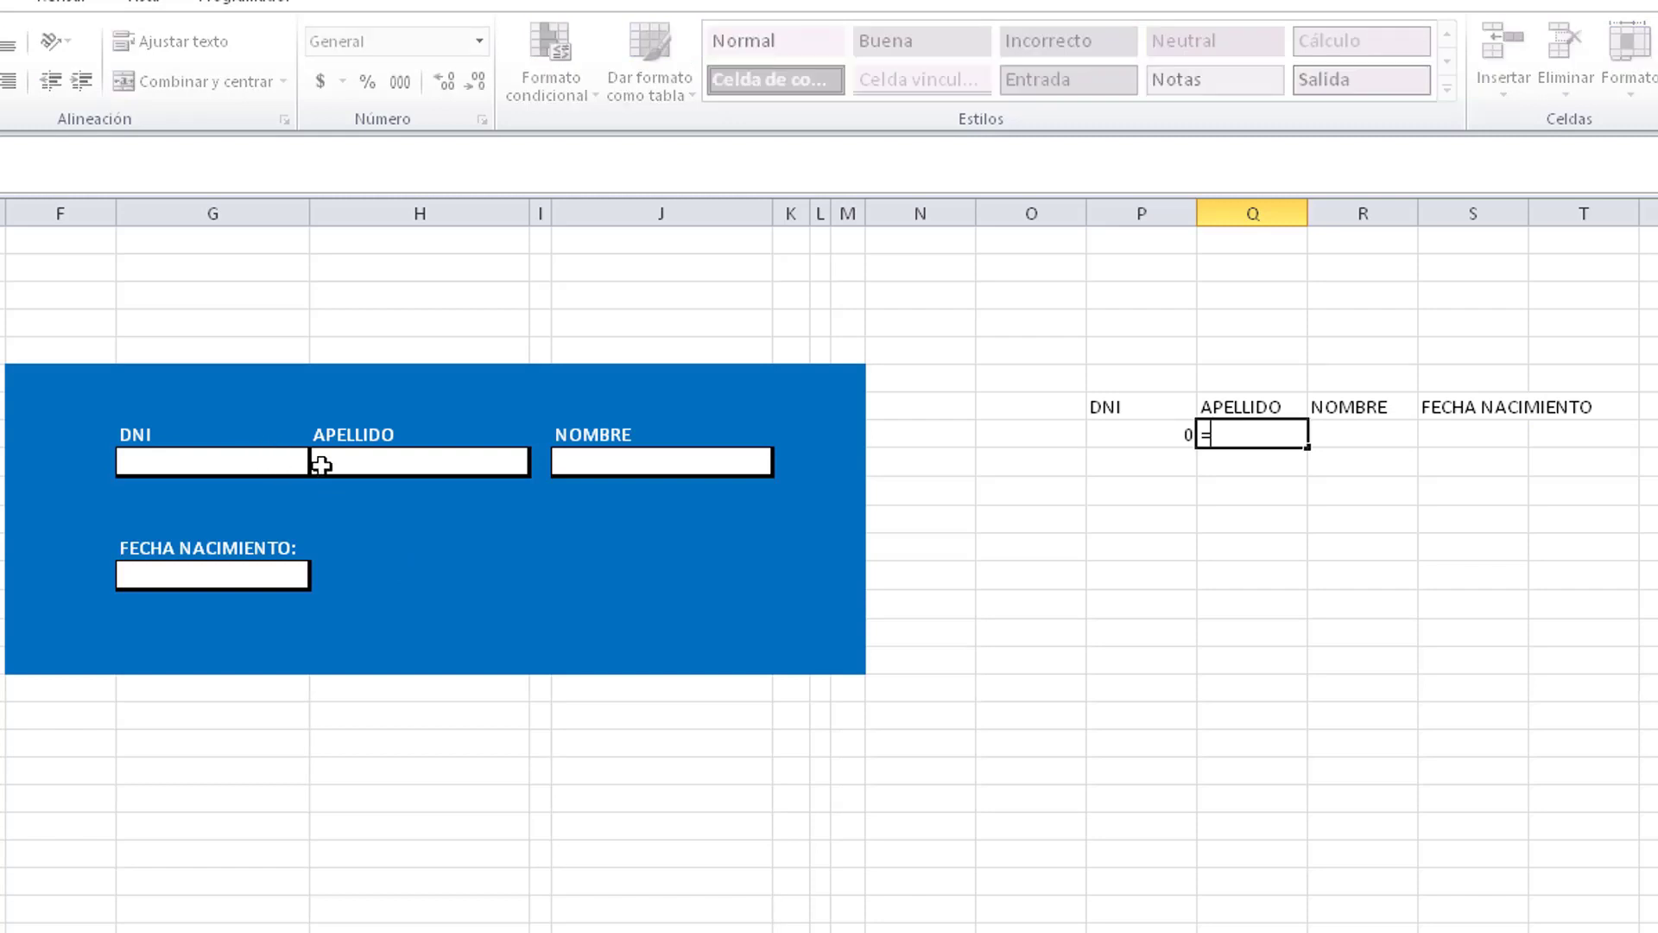
{"action": "key", "text": "Tab"}
{"action": "type", "text": "="}
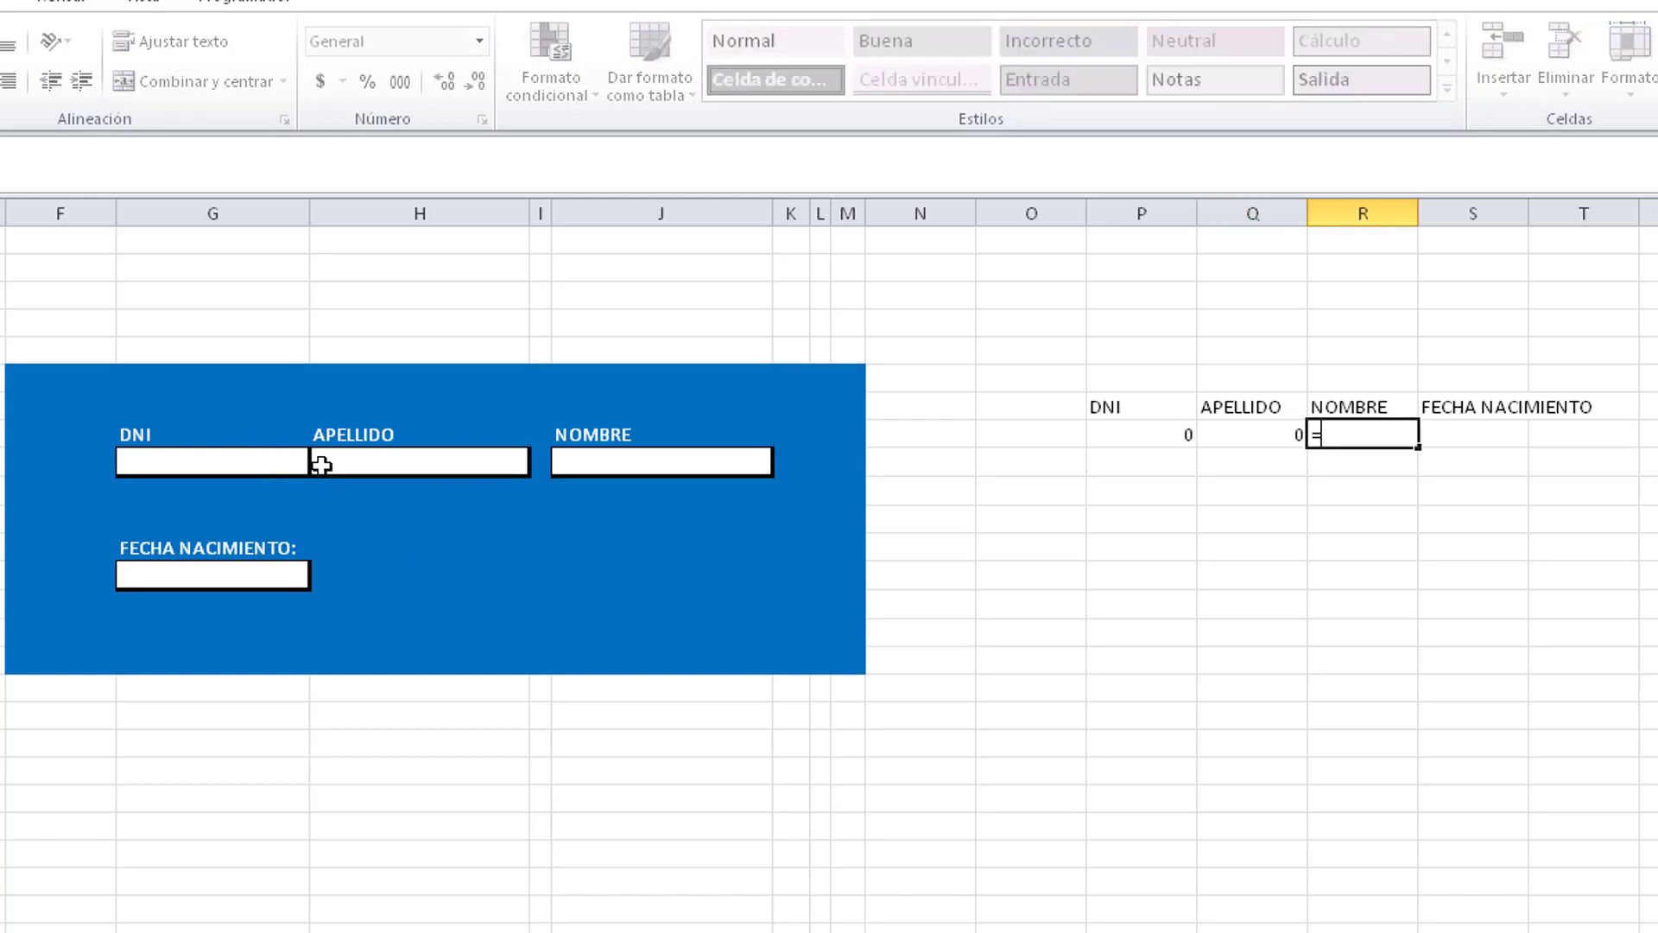
{"action": "key", "text": "Tab"}
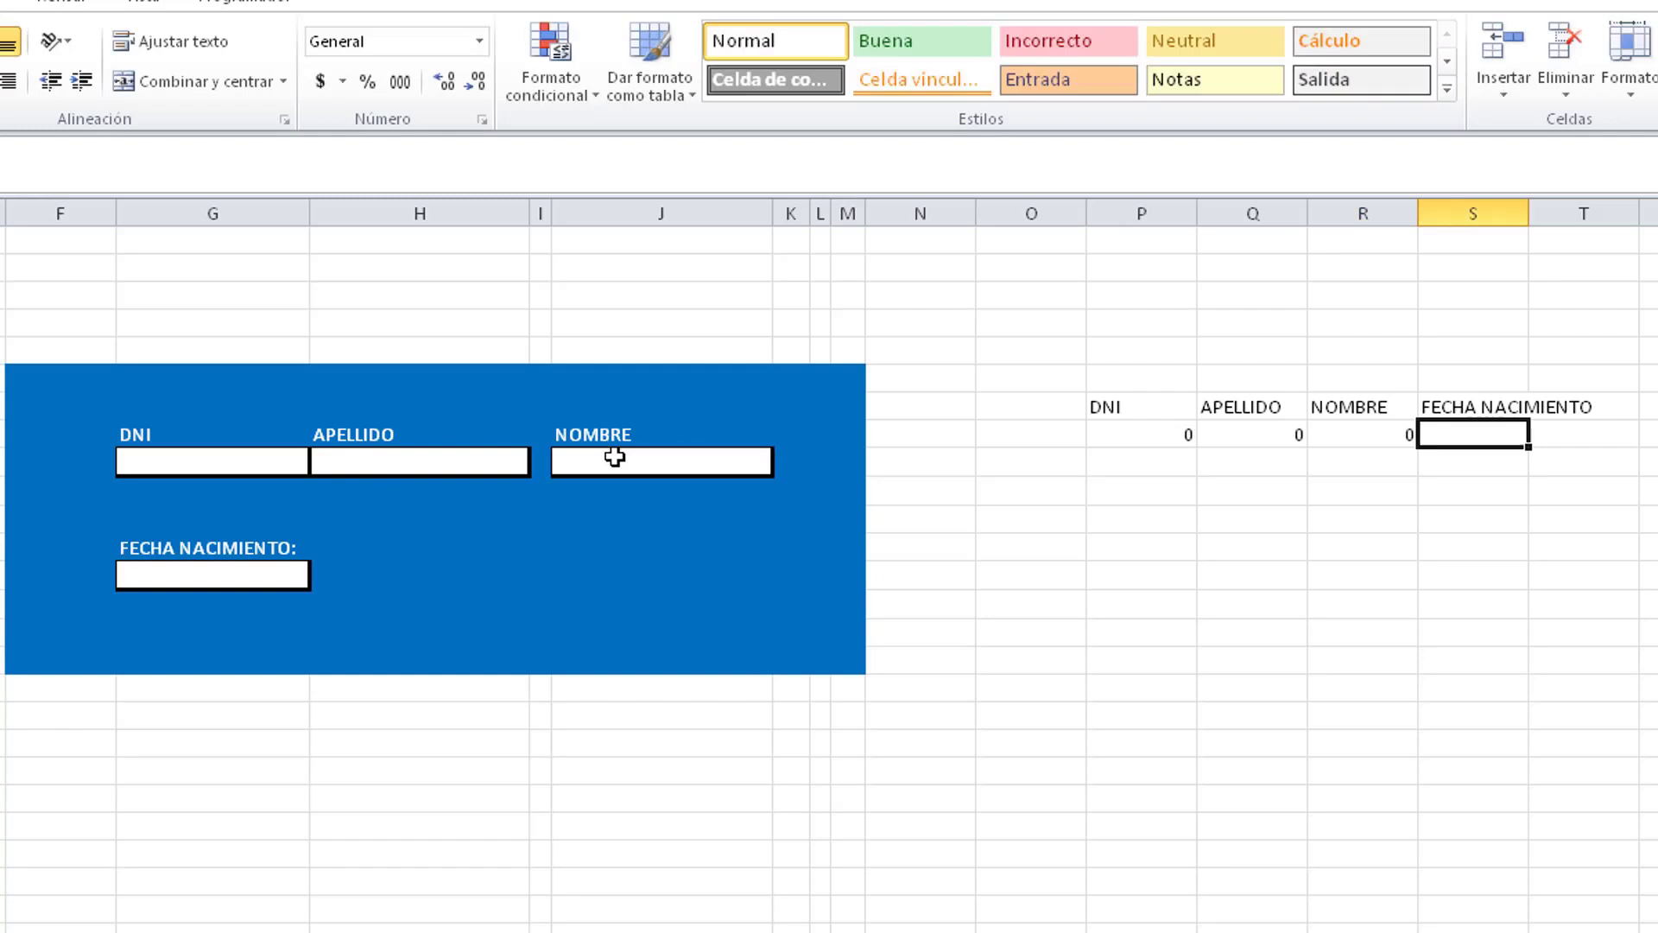
{"action": "type", "text": "="}
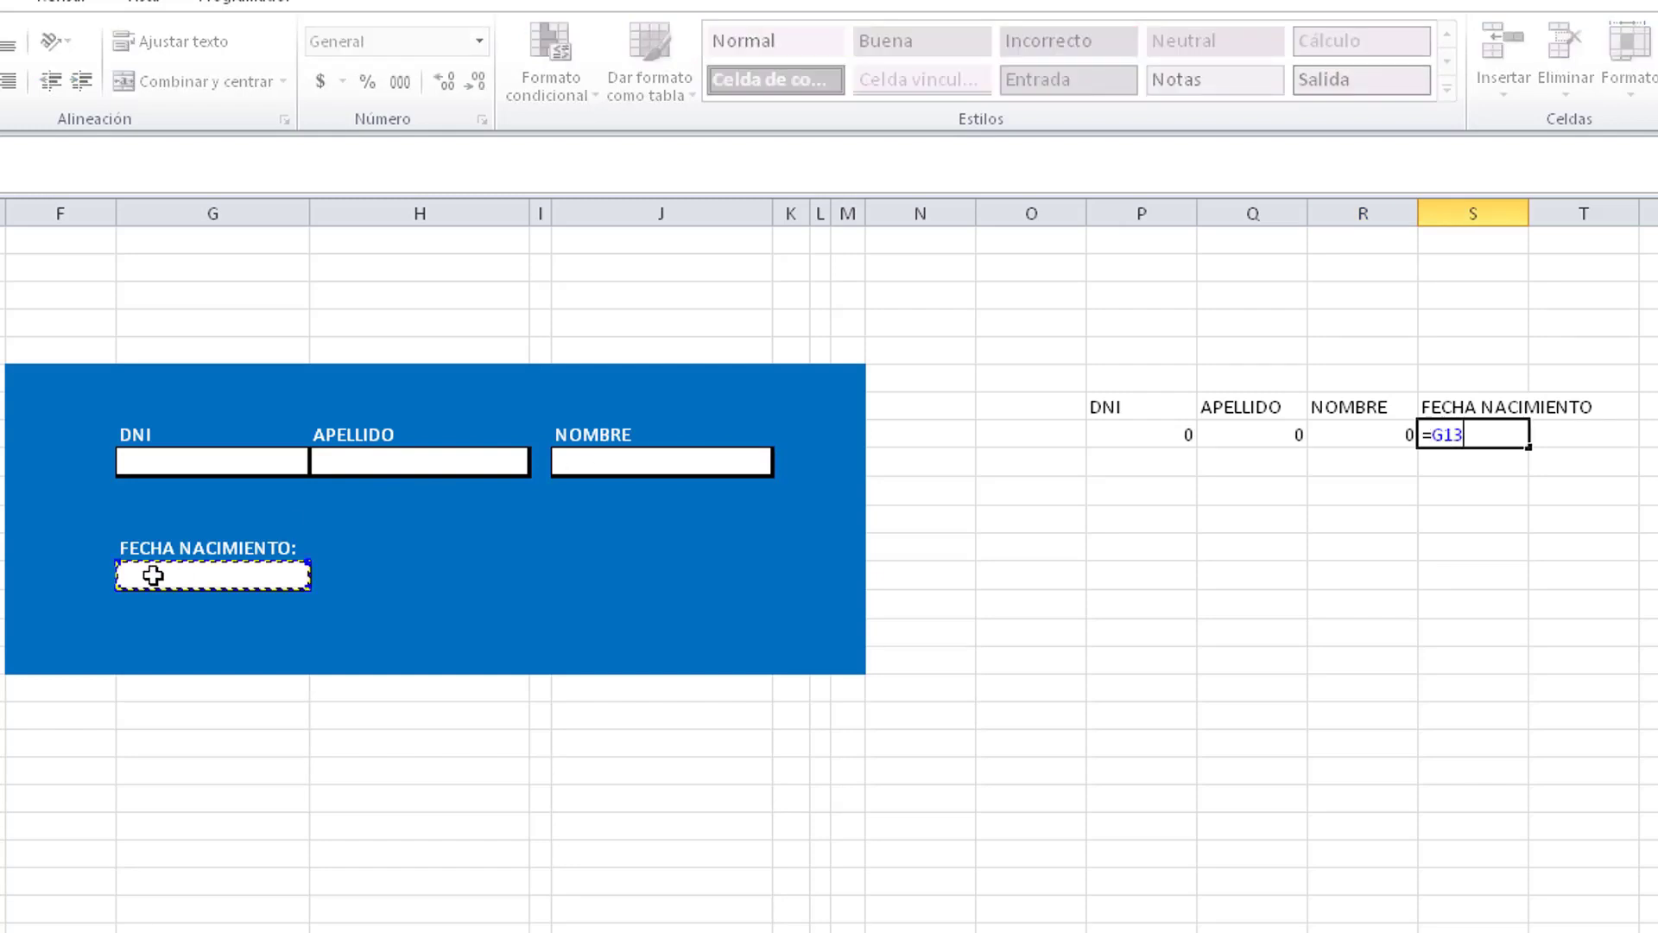
{"action": "key", "text": "Return"}
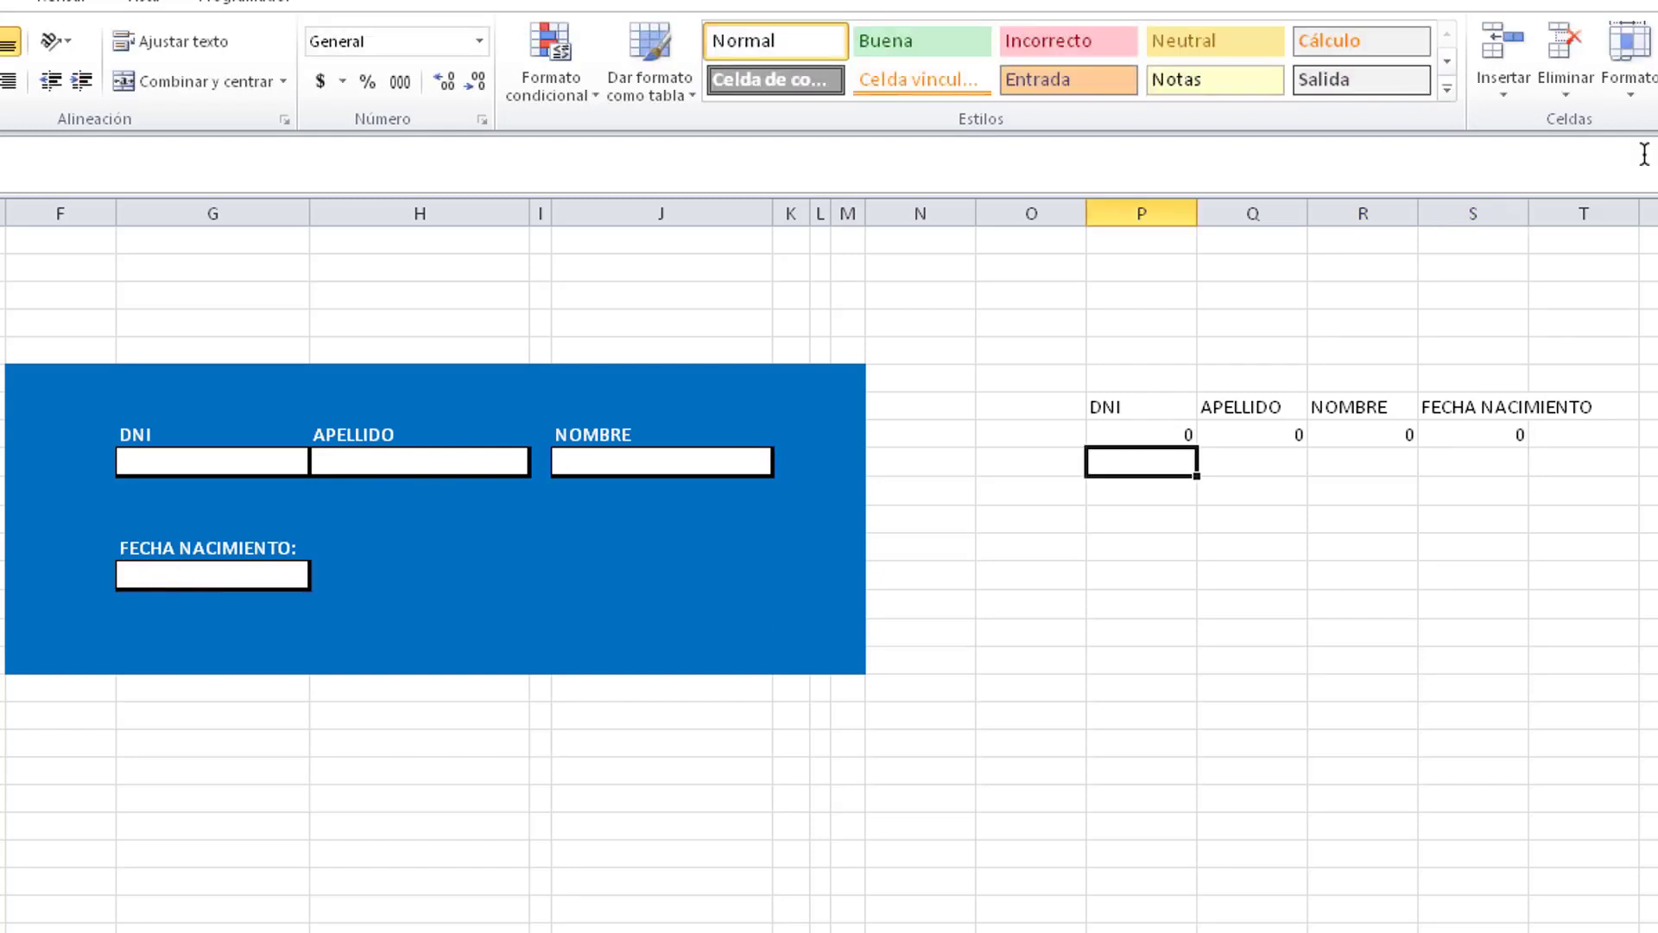
{"action": "left_click_drag", "start_coordinate": [1531, 216], "coordinate": [1600, 219]}
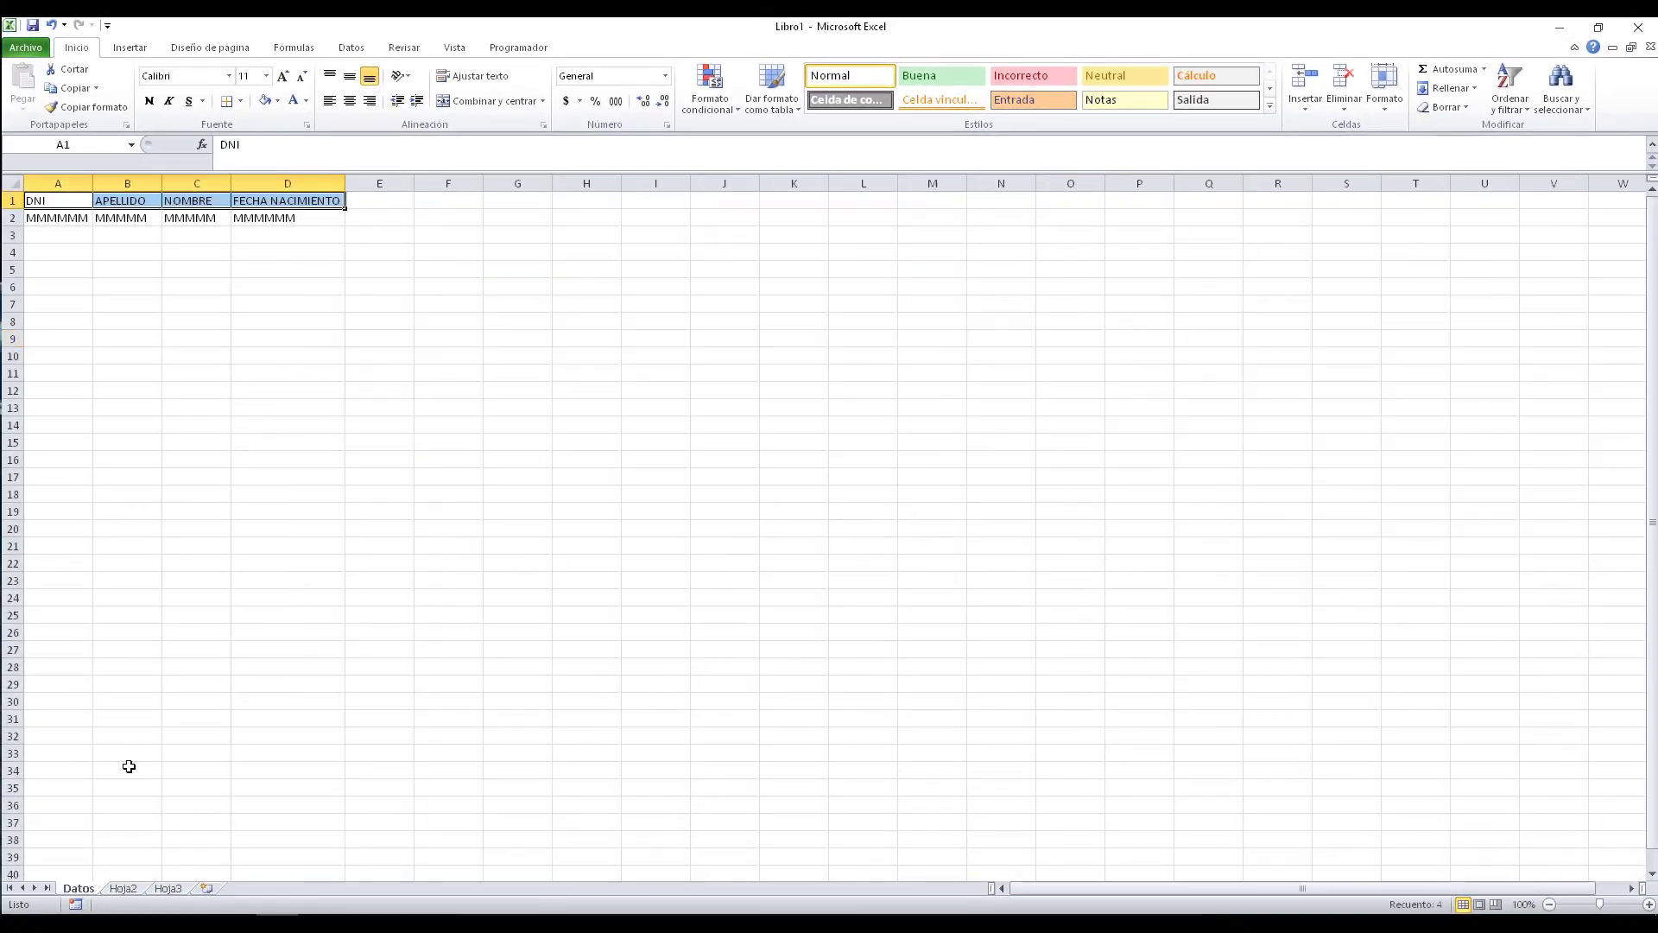
Step: On the Datos sheet, add the header EDAD in E1 and the placeholder MMMMM in E2
{"action": "left_click", "coordinate": [367, 204]}
{"action": "type", "text": "EDAD"}
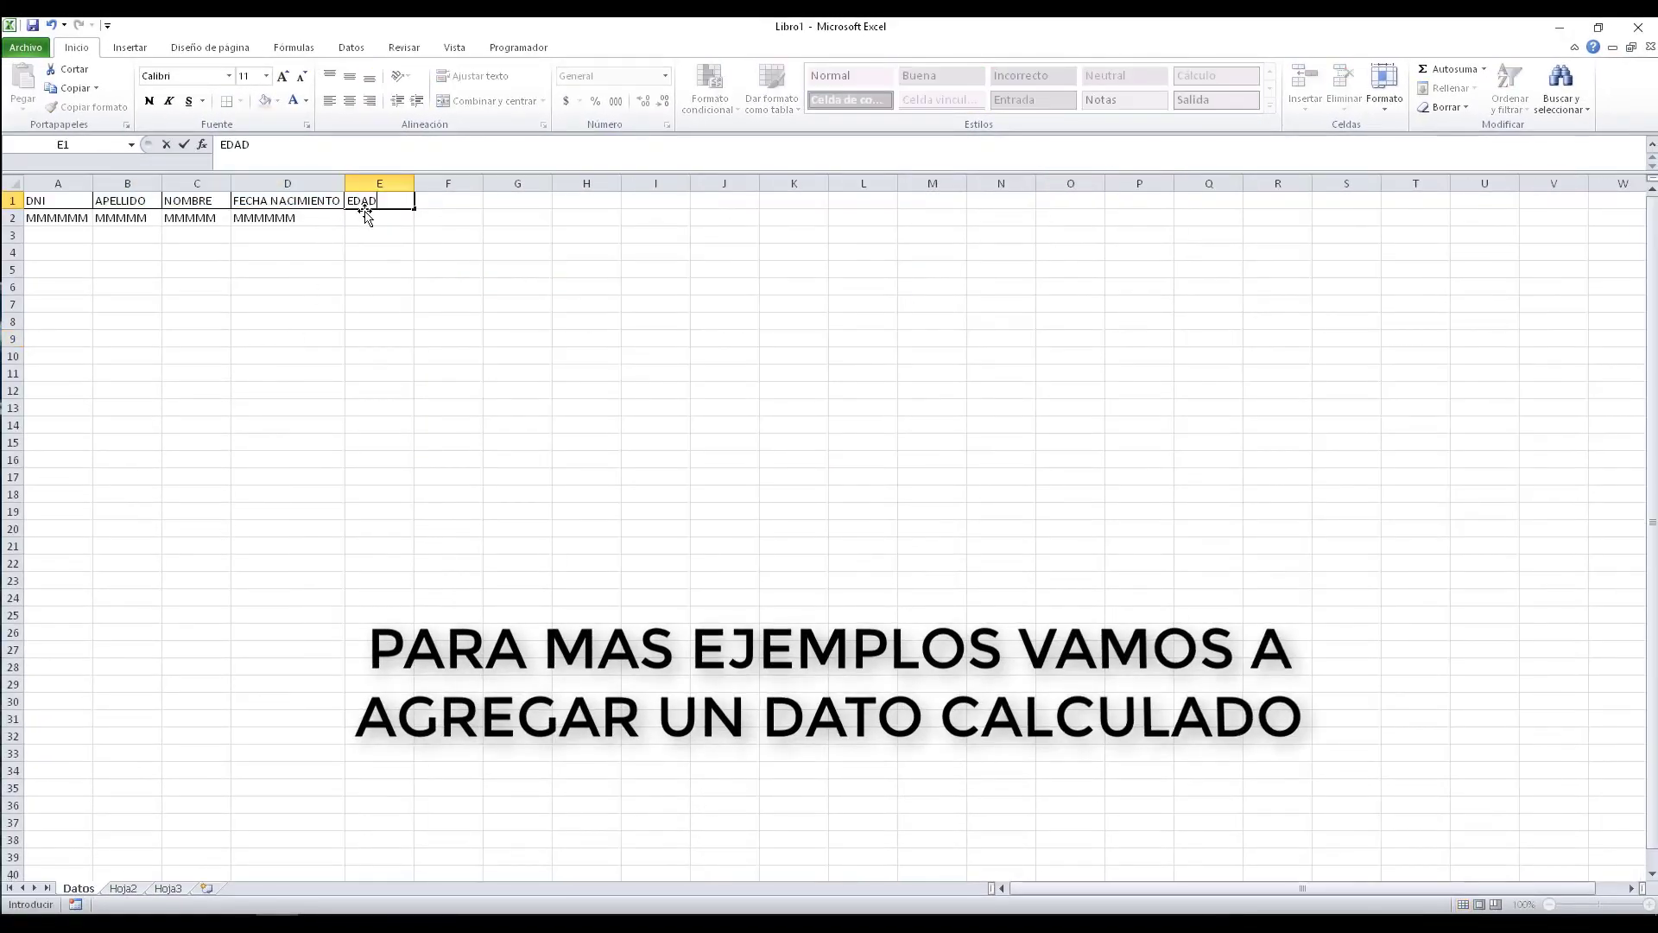
{"action": "key", "text": "Return"}
{"action": "type", "text": "MMMMMM"}
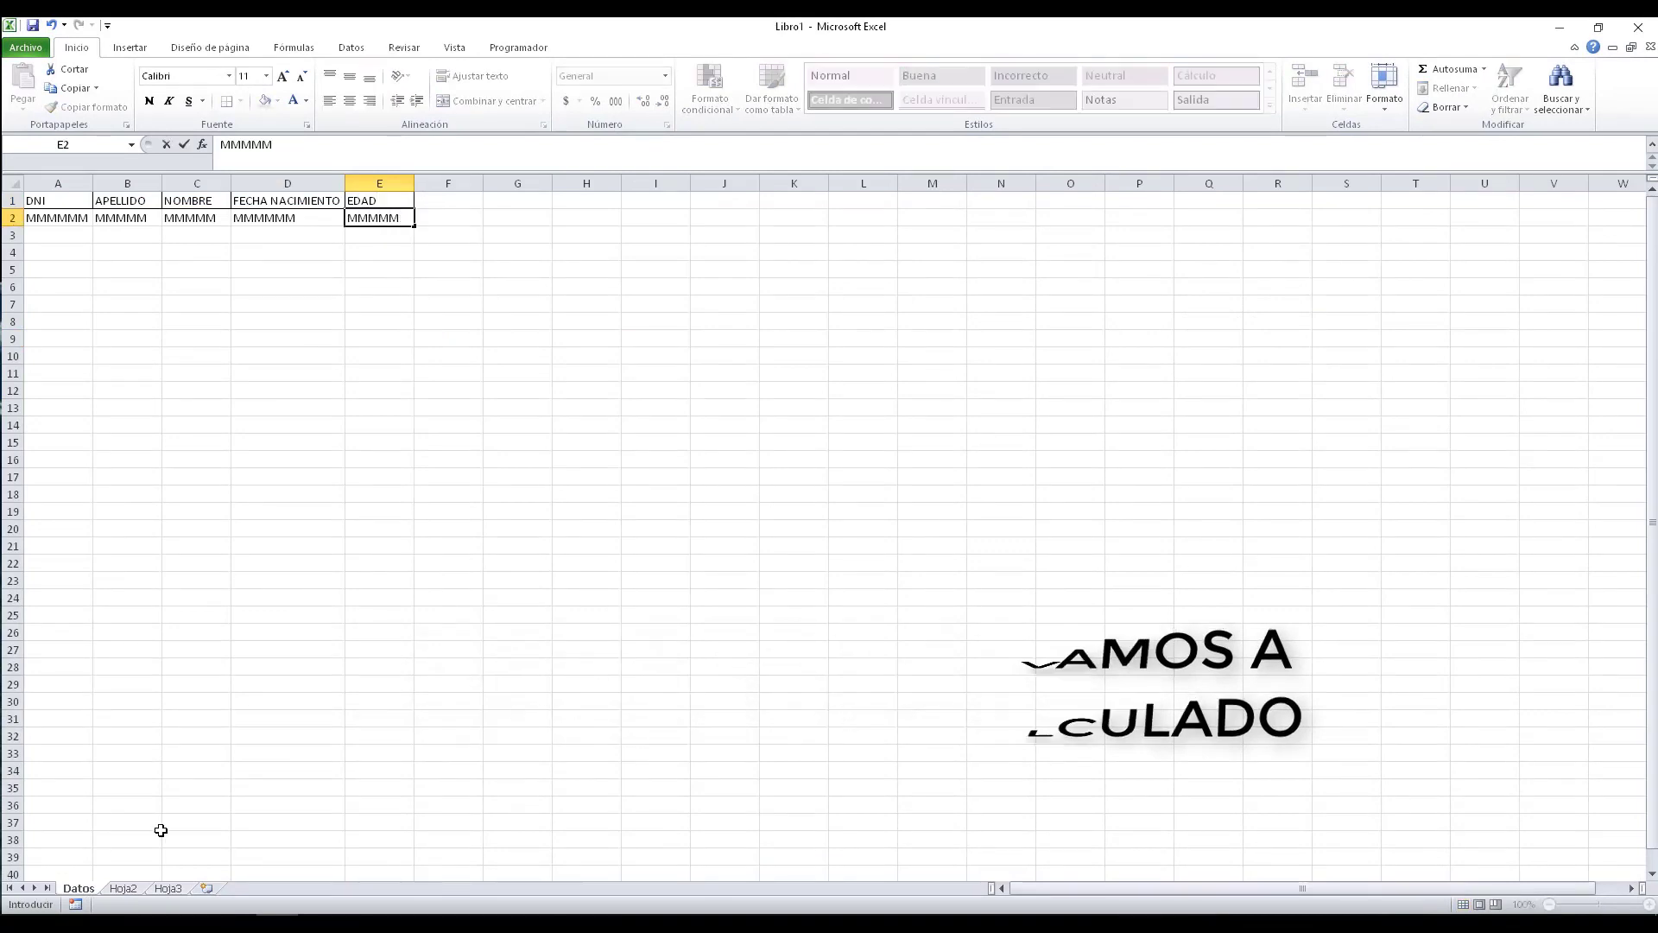
Step: Enter the label EDAD in H12 on Hoja2, formatted in bold white and right-aligned
{"action": "left_click", "coordinate": [129, 889]}
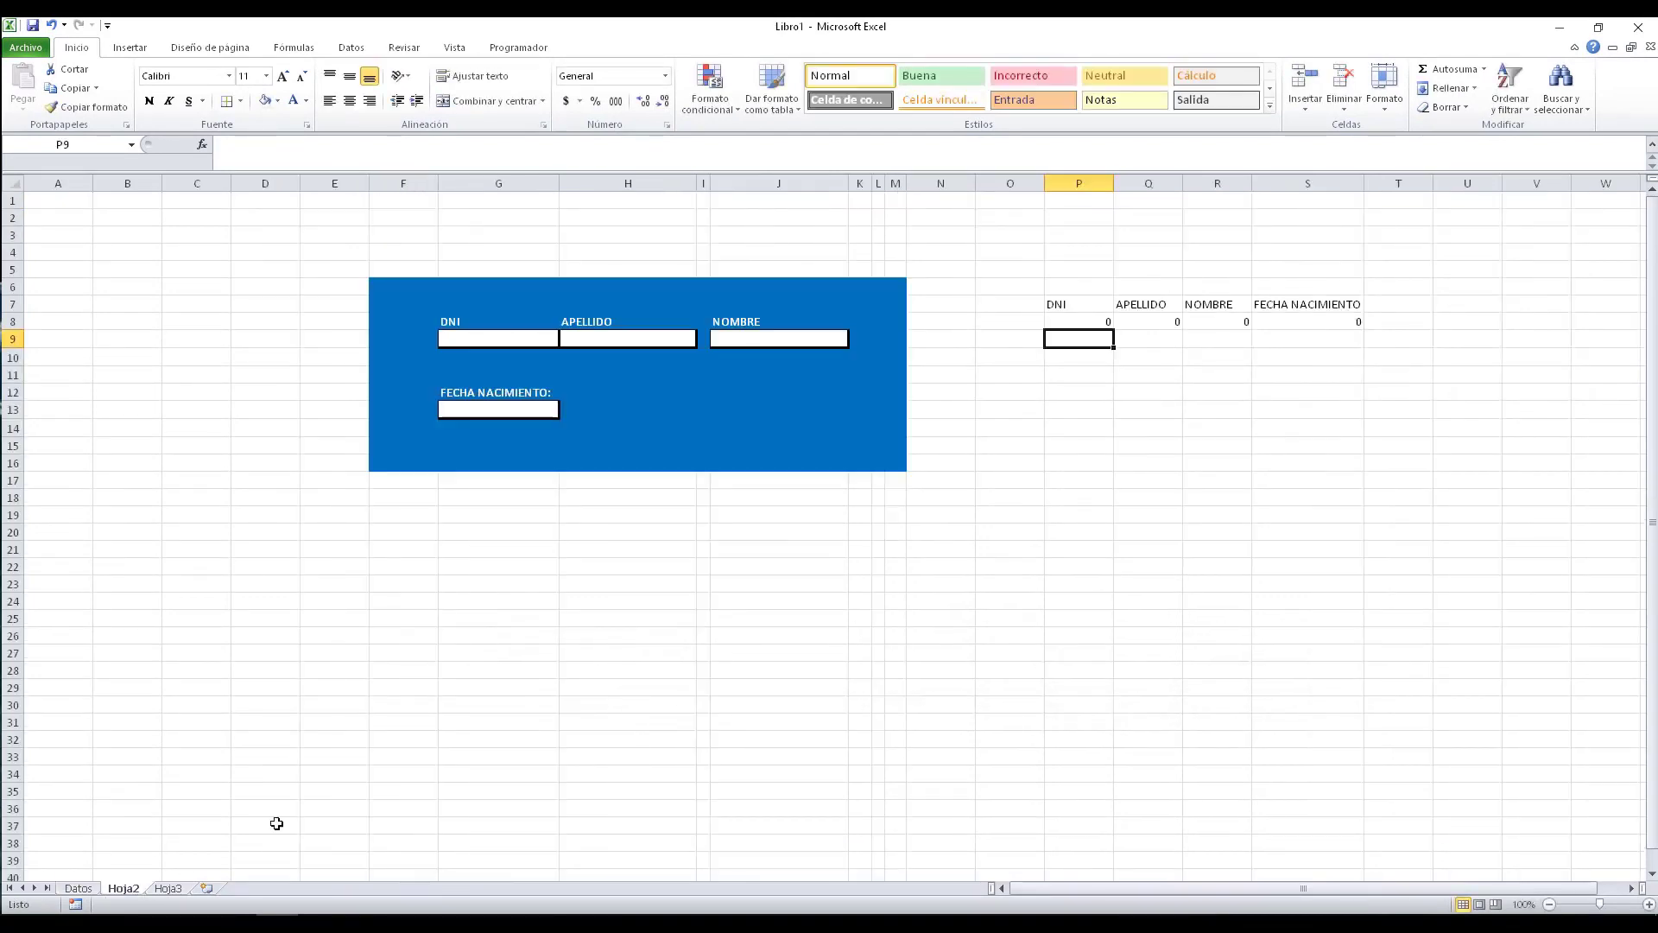
{"action": "left_click", "coordinate": [760, 518]}
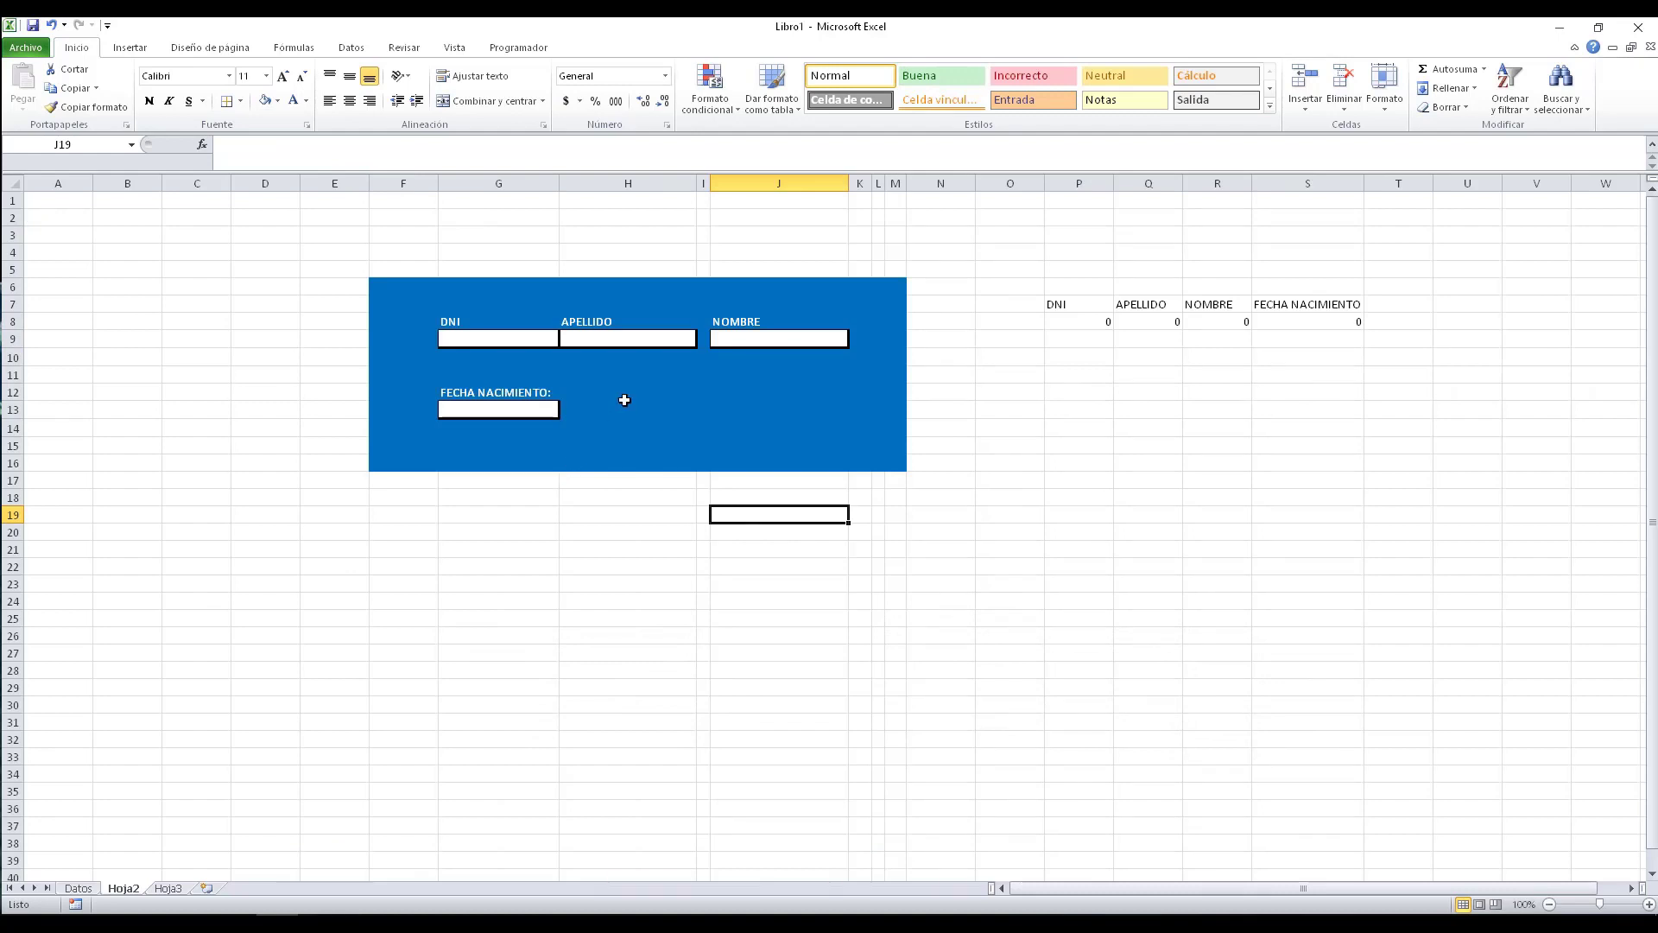
{"action": "left_click", "coordinate": [660, 393]}
{"action": "left_click", "coordinate": [292, 101]}
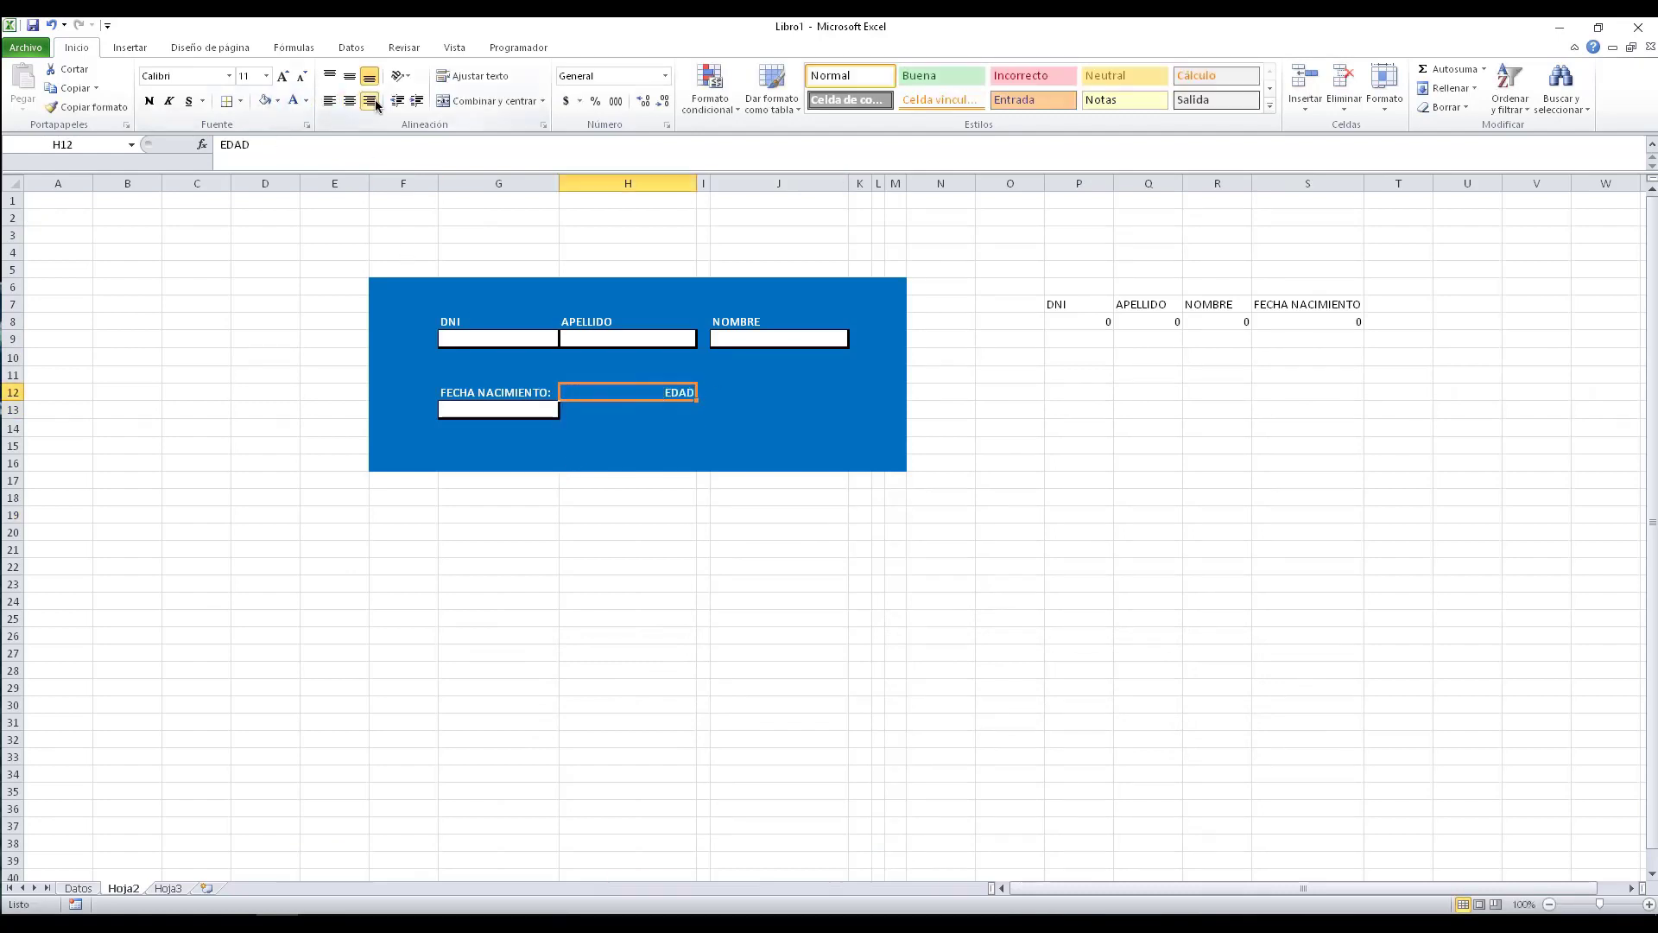
Step: Center the labels DNI, APELLIDO and NOMBRE in row 8, and copy G13's format to the EDAD entry cell J12
{"action": "left_click_drag", "start_coordinate": [527, 322], "coordinate": [777, 321]}
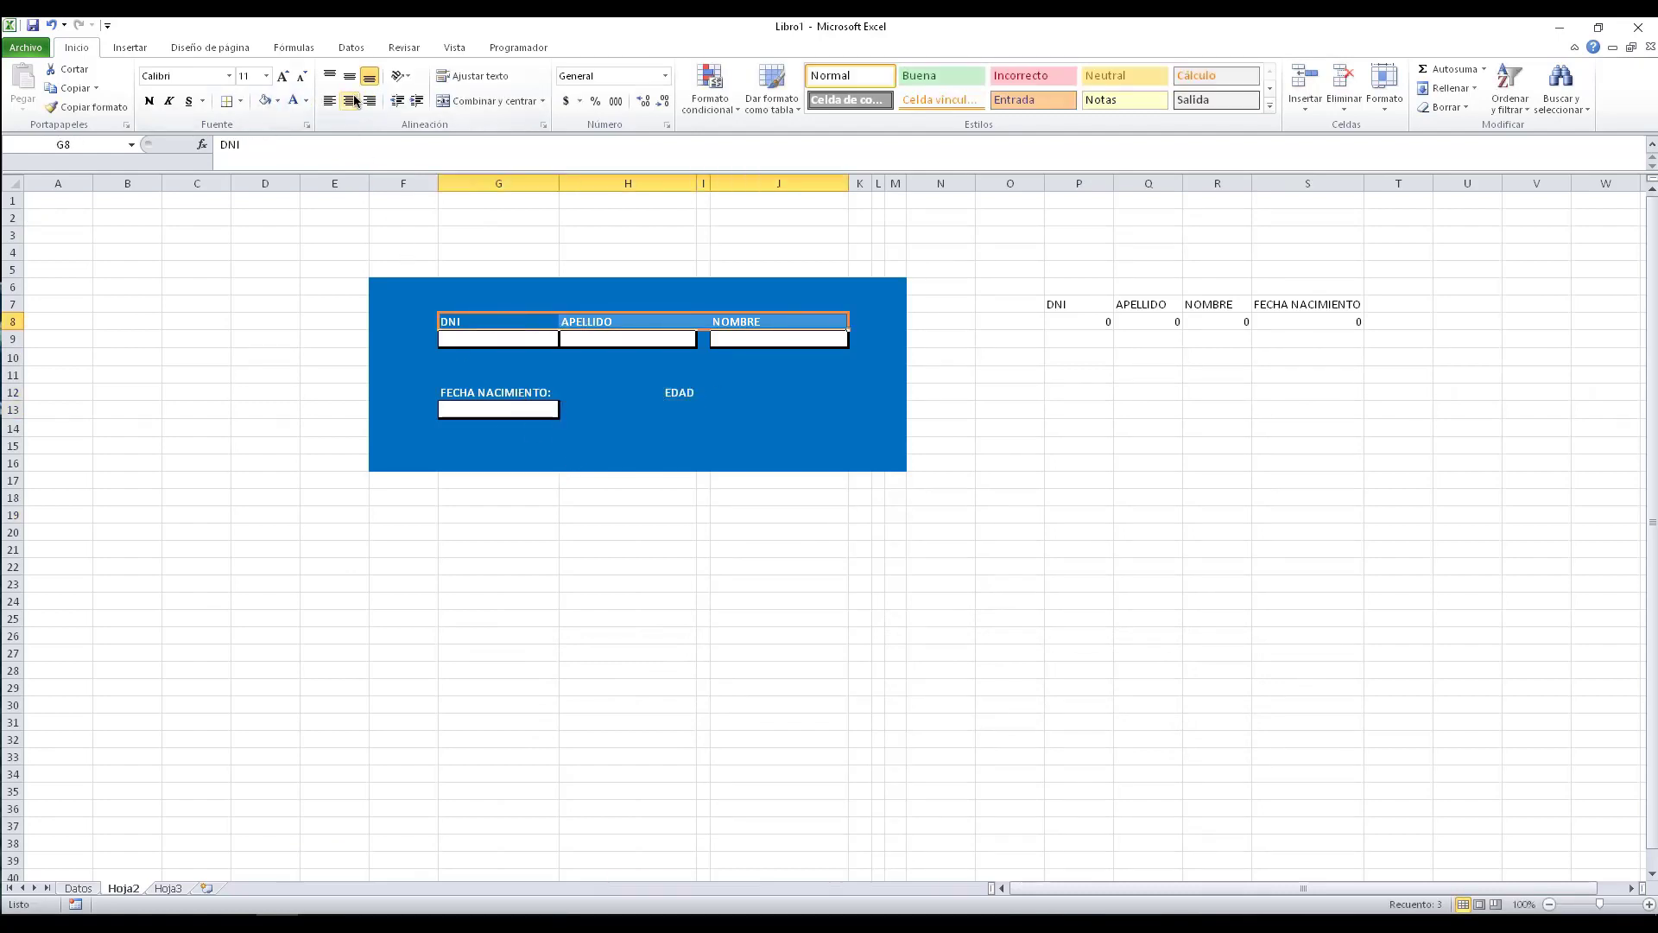
{"action": "left_click", "coordinate": [646, 415]}
{"action": "left_click", "coordinate": [498, 416]}
{"action": "left_click", "coordinate": [80, 107]}
{"action": "left_click", "coordinate": [777, 392]}
{"action": "left_click", "coordinate": [746, 554]}
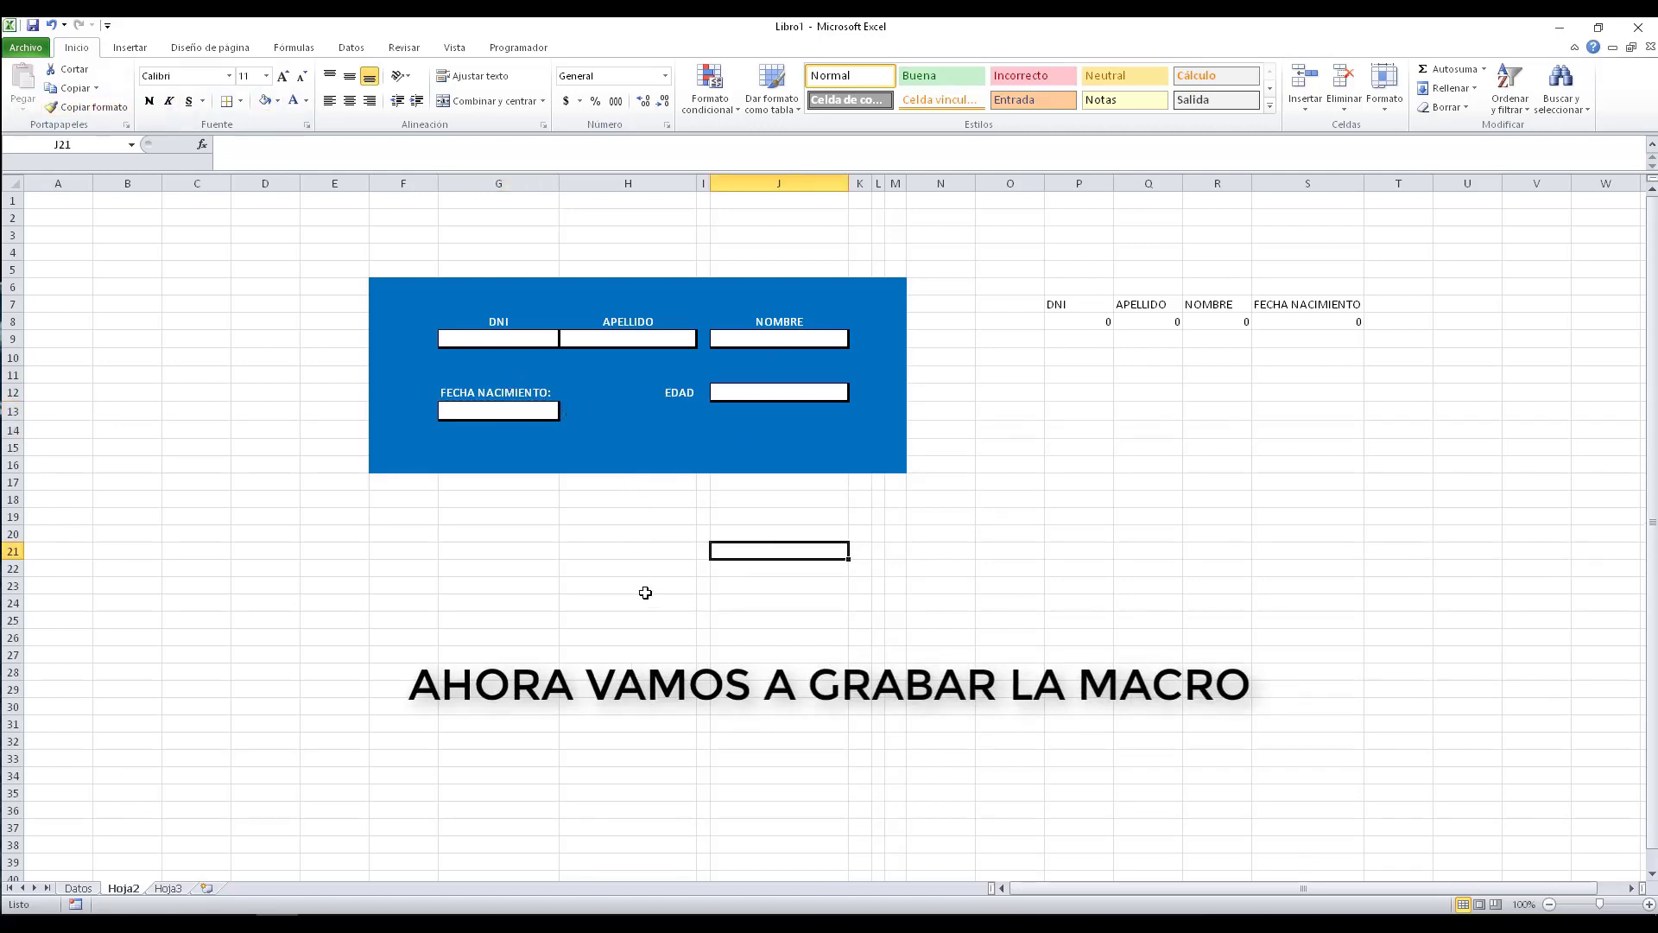
Step: Start recording a macro named ALTA, stored in this workbook
{"action": "left_click", "coordinate": [760, 390]}
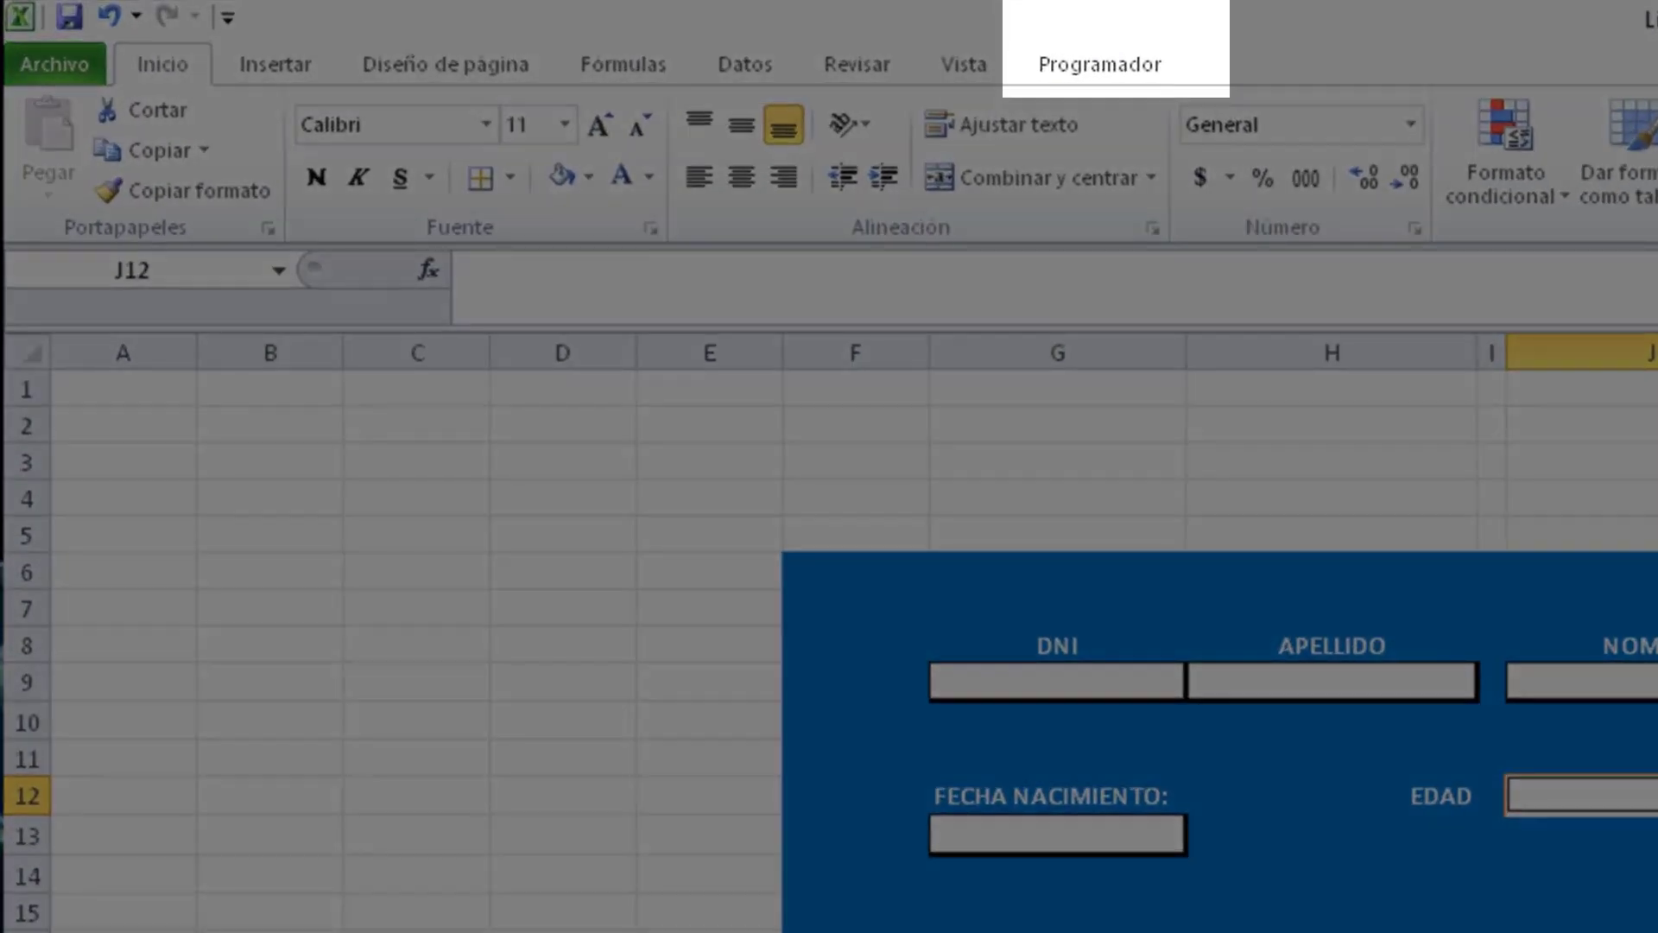
{"action": "left_click", "coordinate": [1651, 932]}
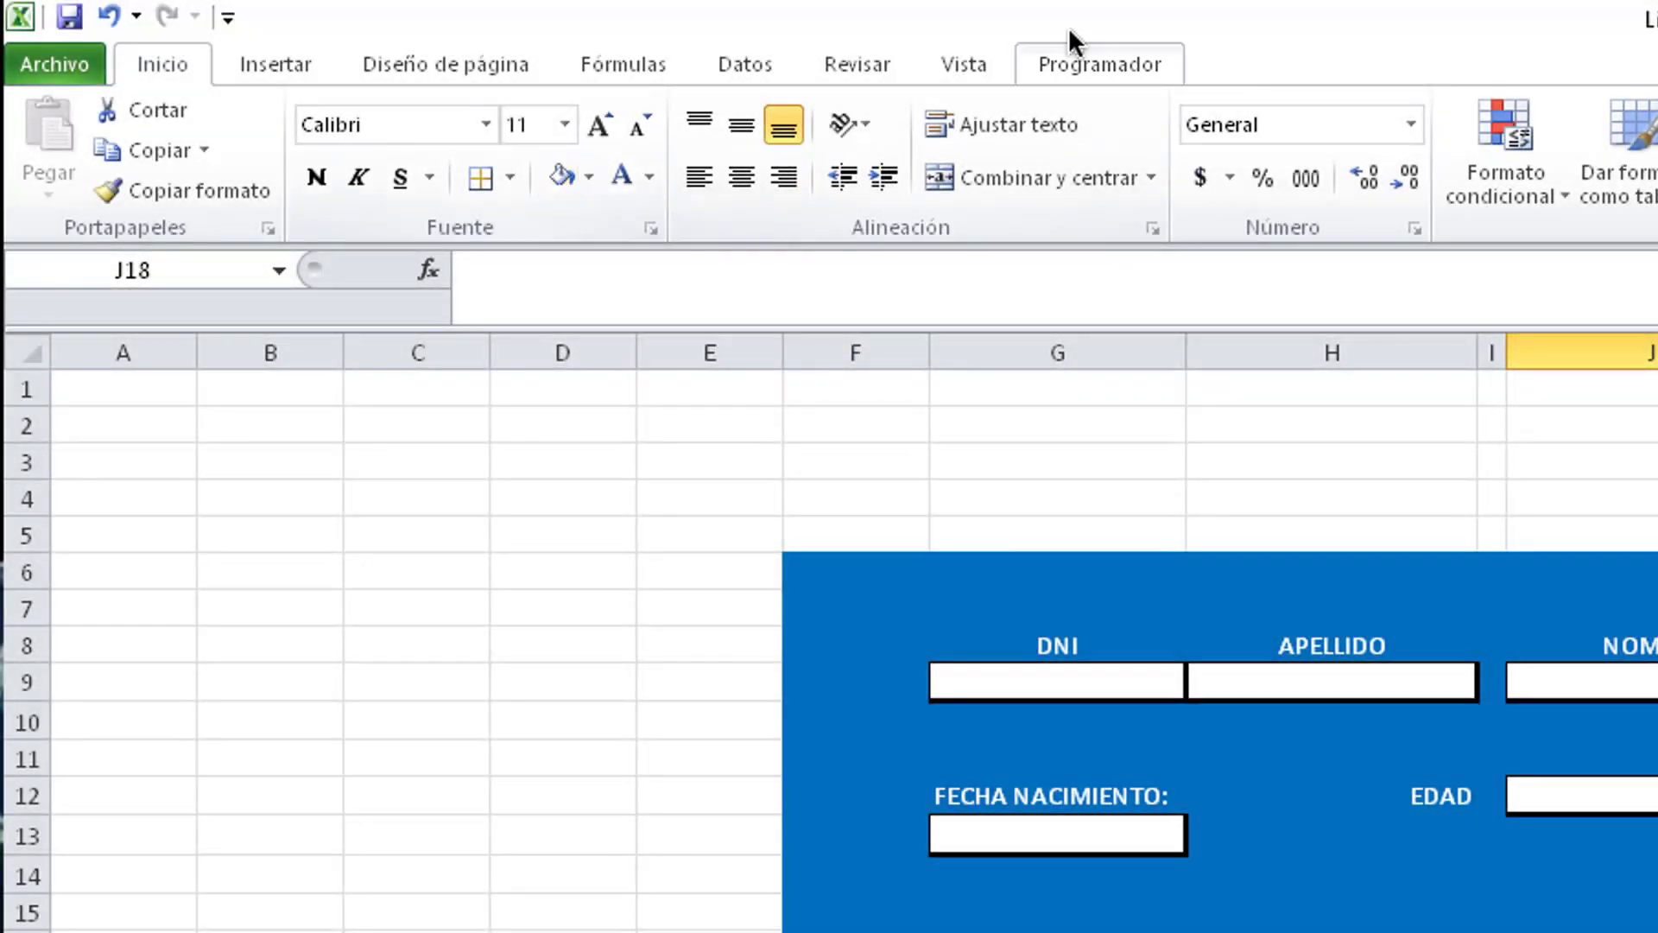
{"action": "left_click", "coordinate": [1142, 53]}
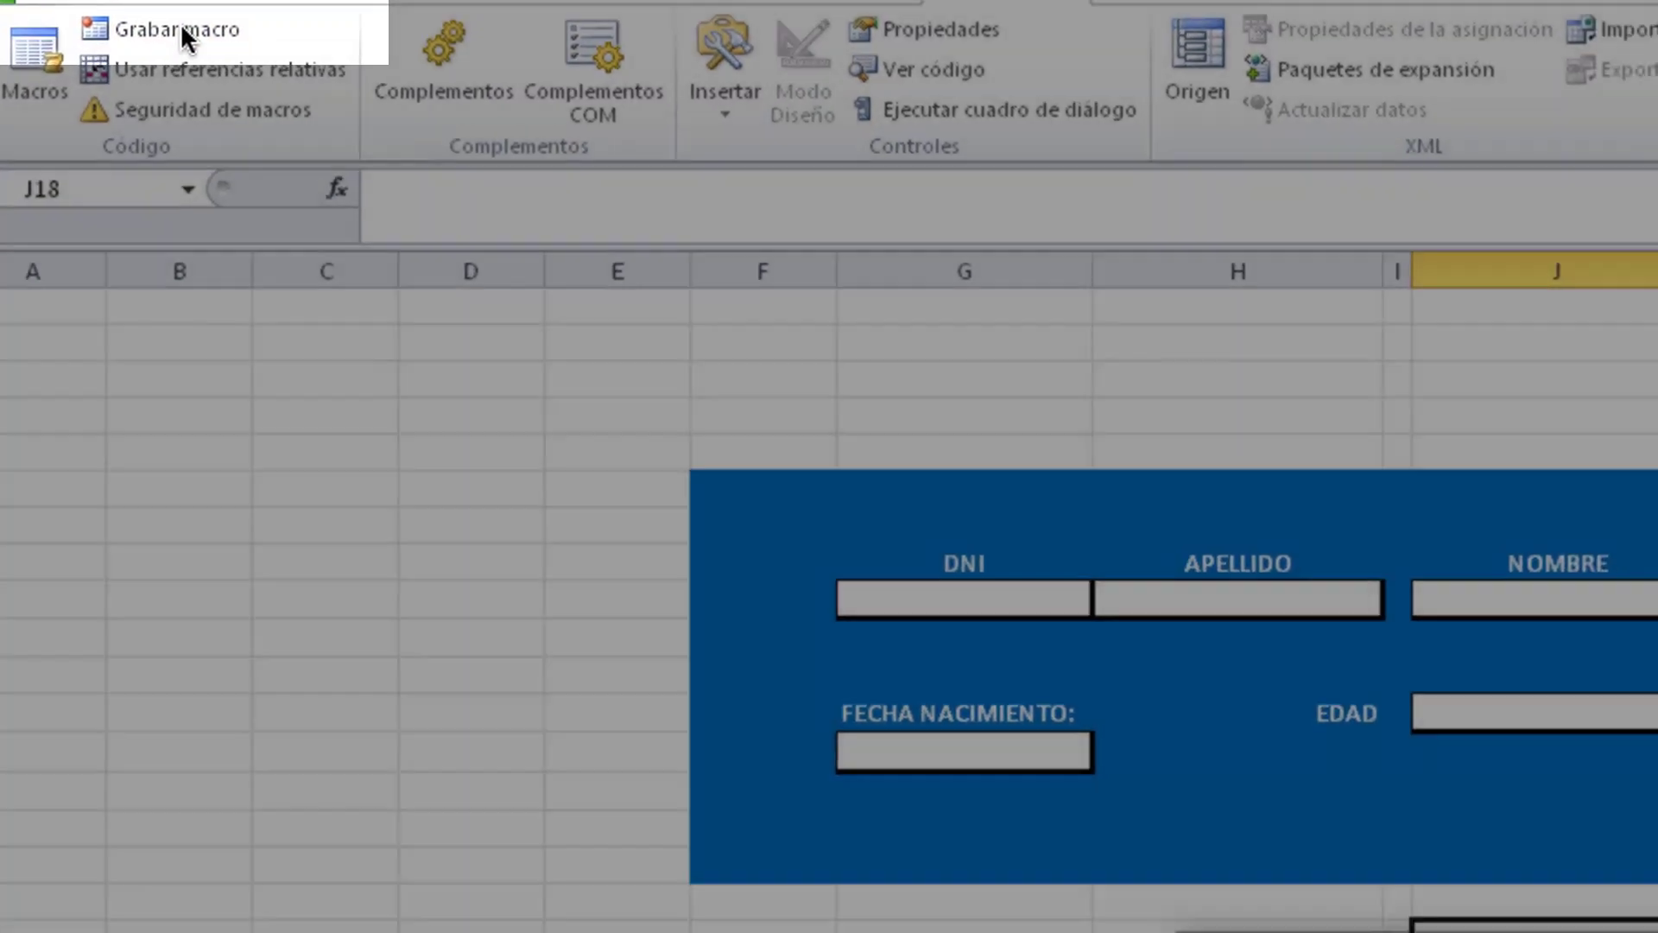
{"action": "left_click", "coordinate": [273, 118]}
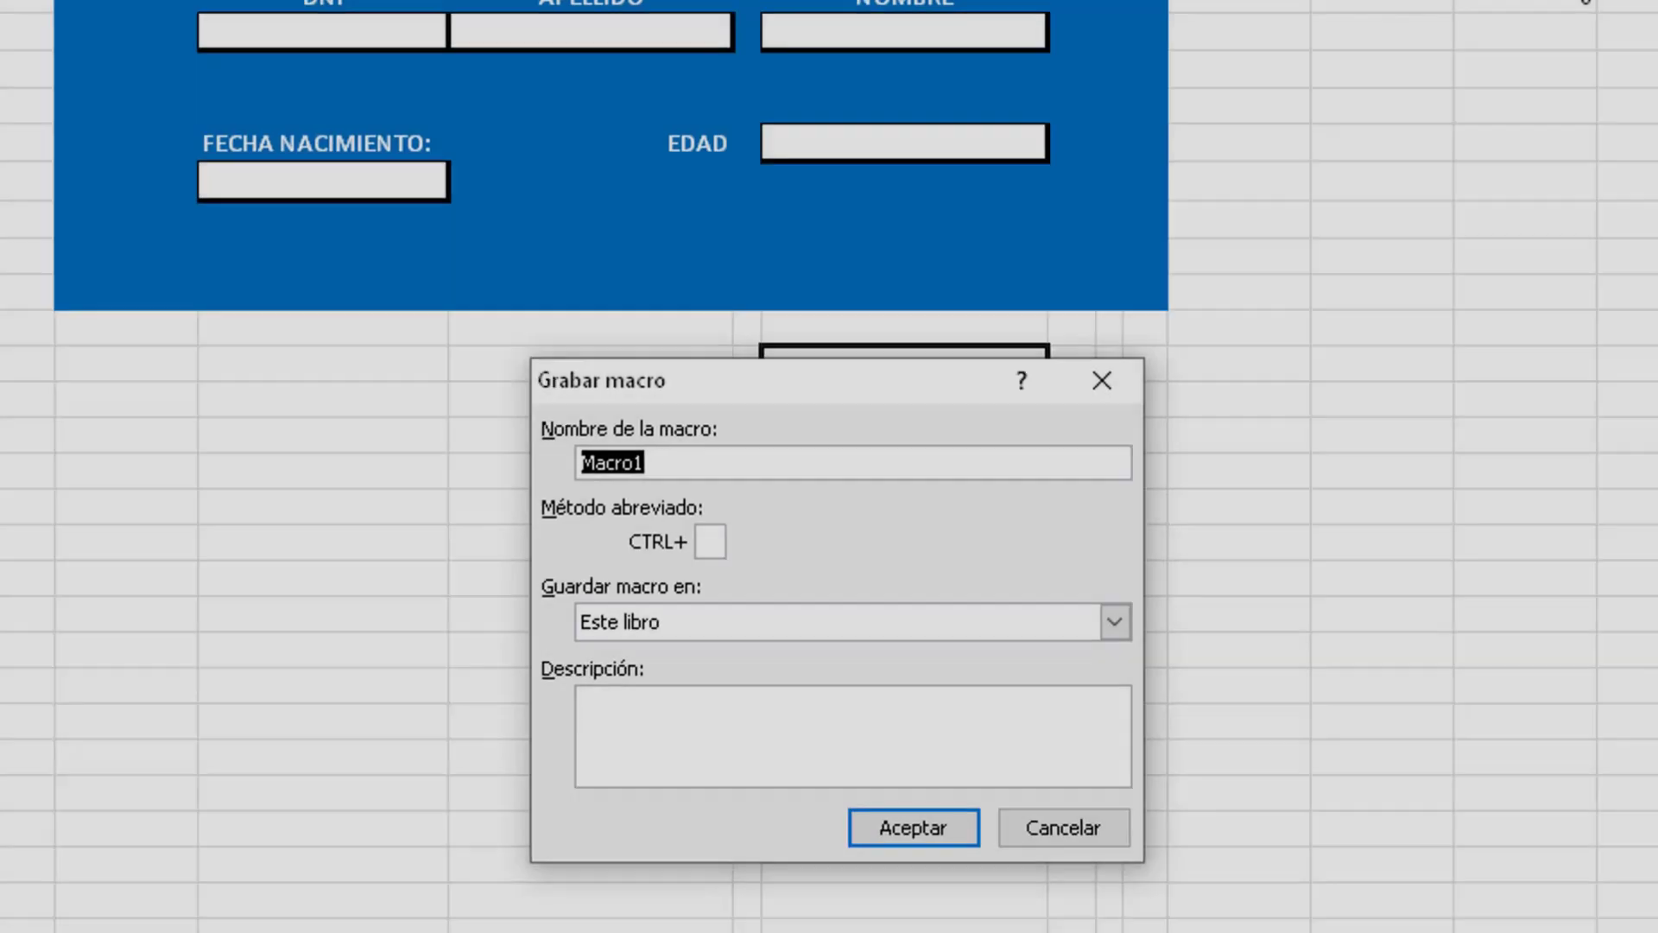
{"action": "type", "text": "ALTA"}
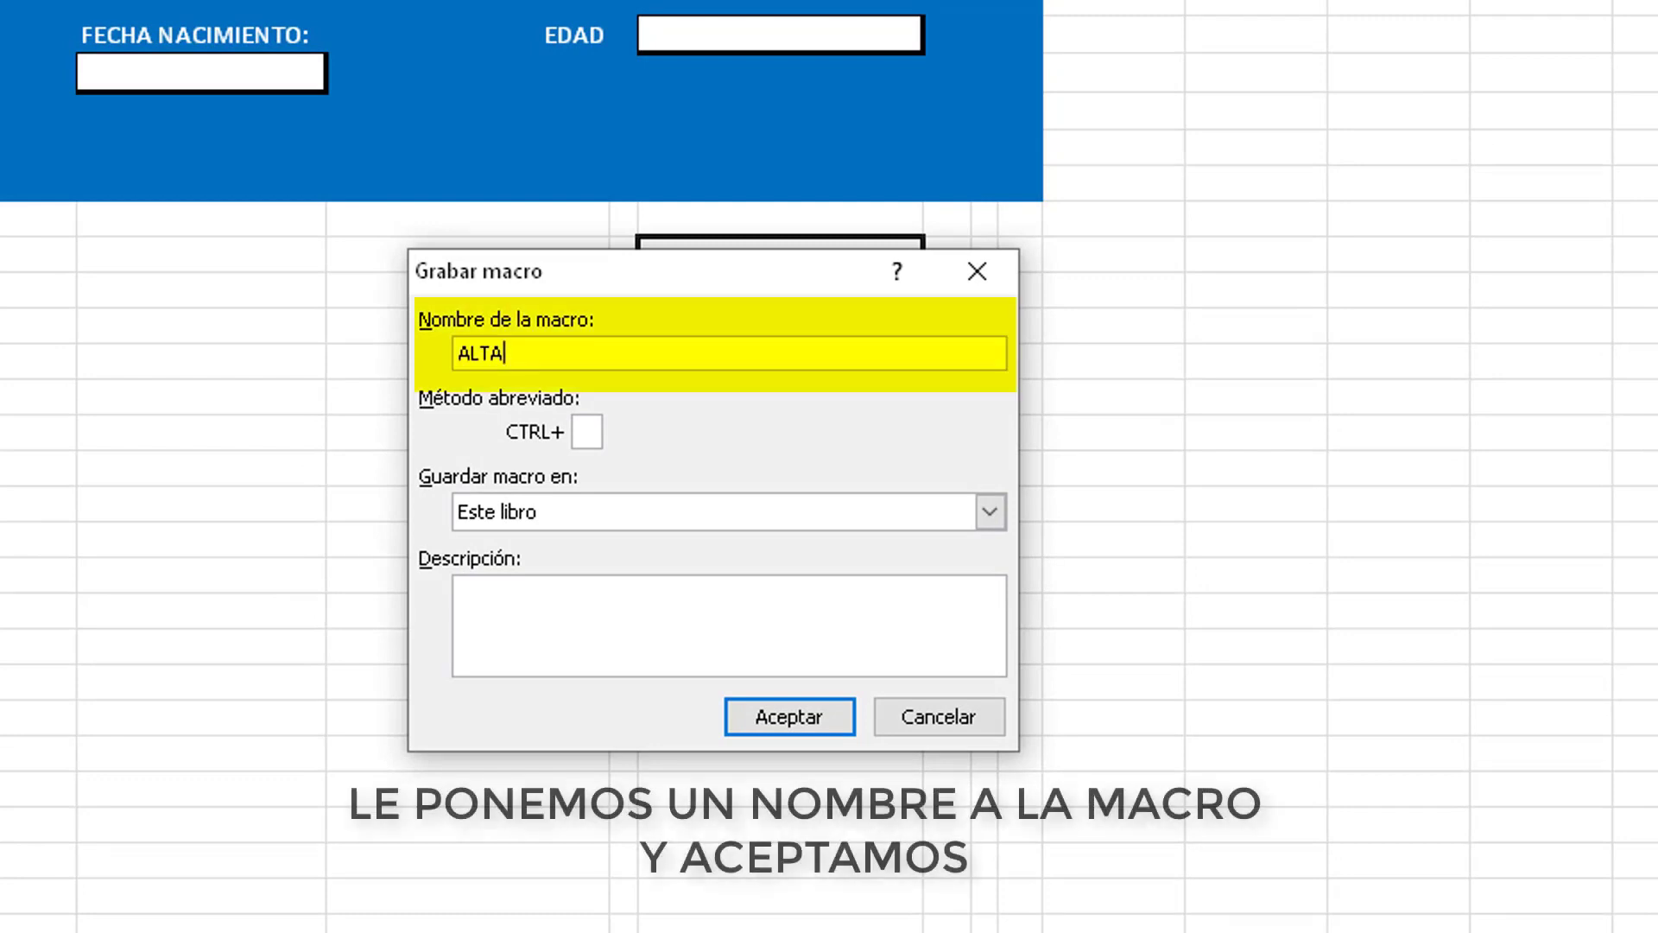
{"action": "left_click", "coordinate": [756, 717]}
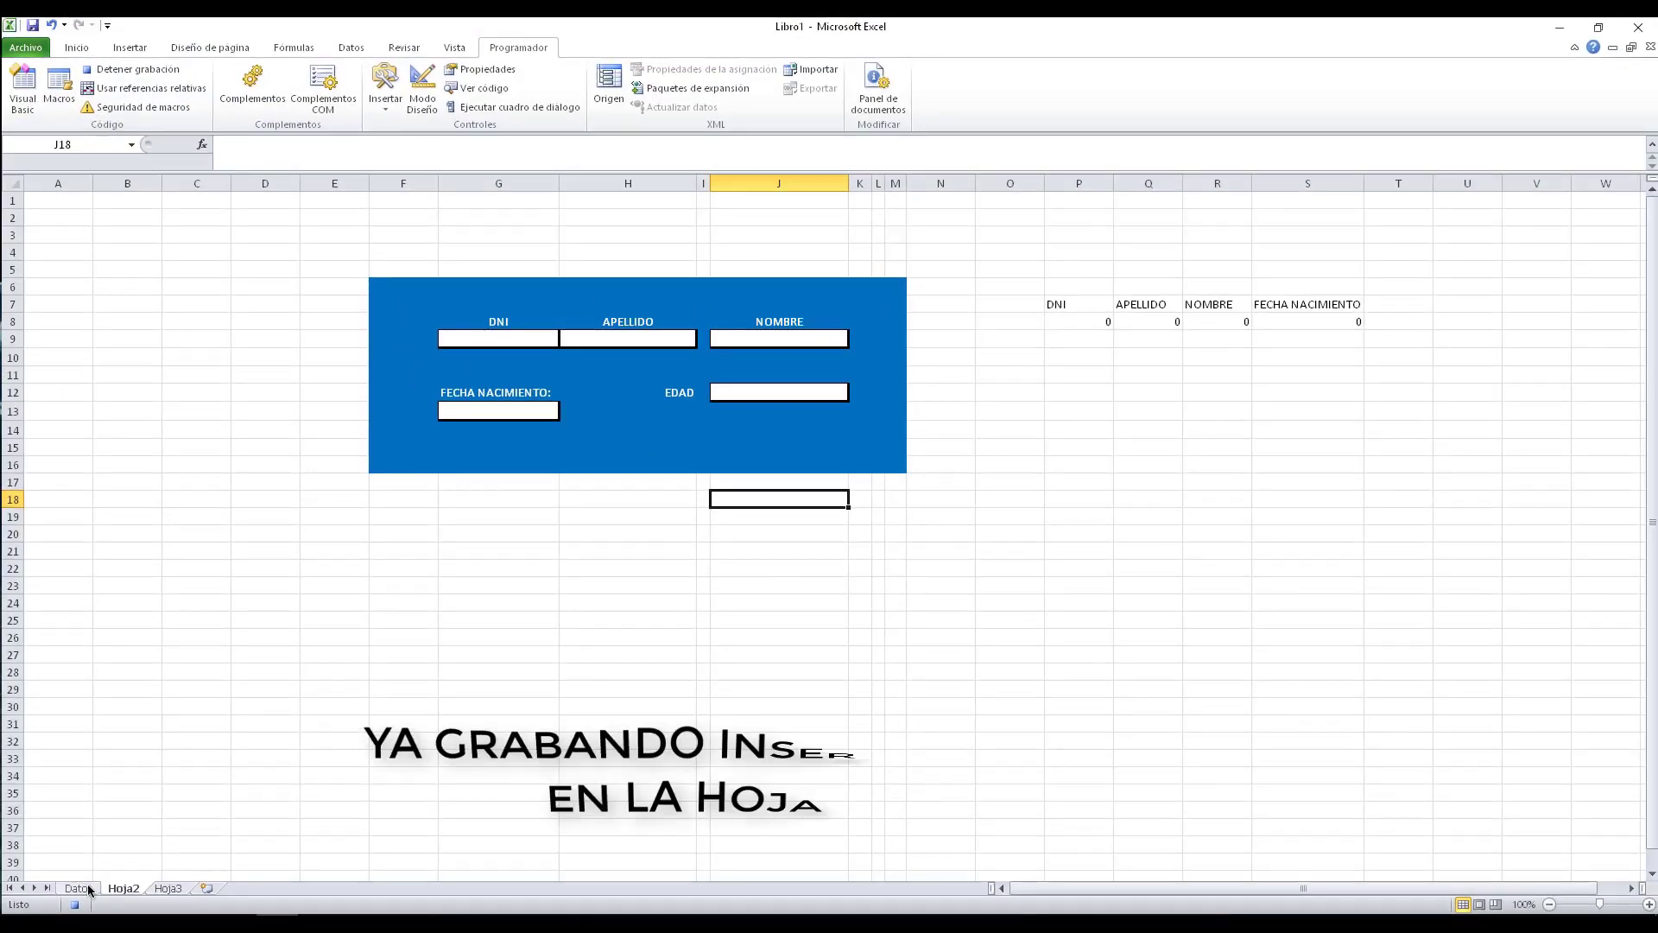
Step: Insert a new sheet row at row 2 of the Datos sheet, directly below the headers
{"action": "left_click", "coordinate": [77, 888]}
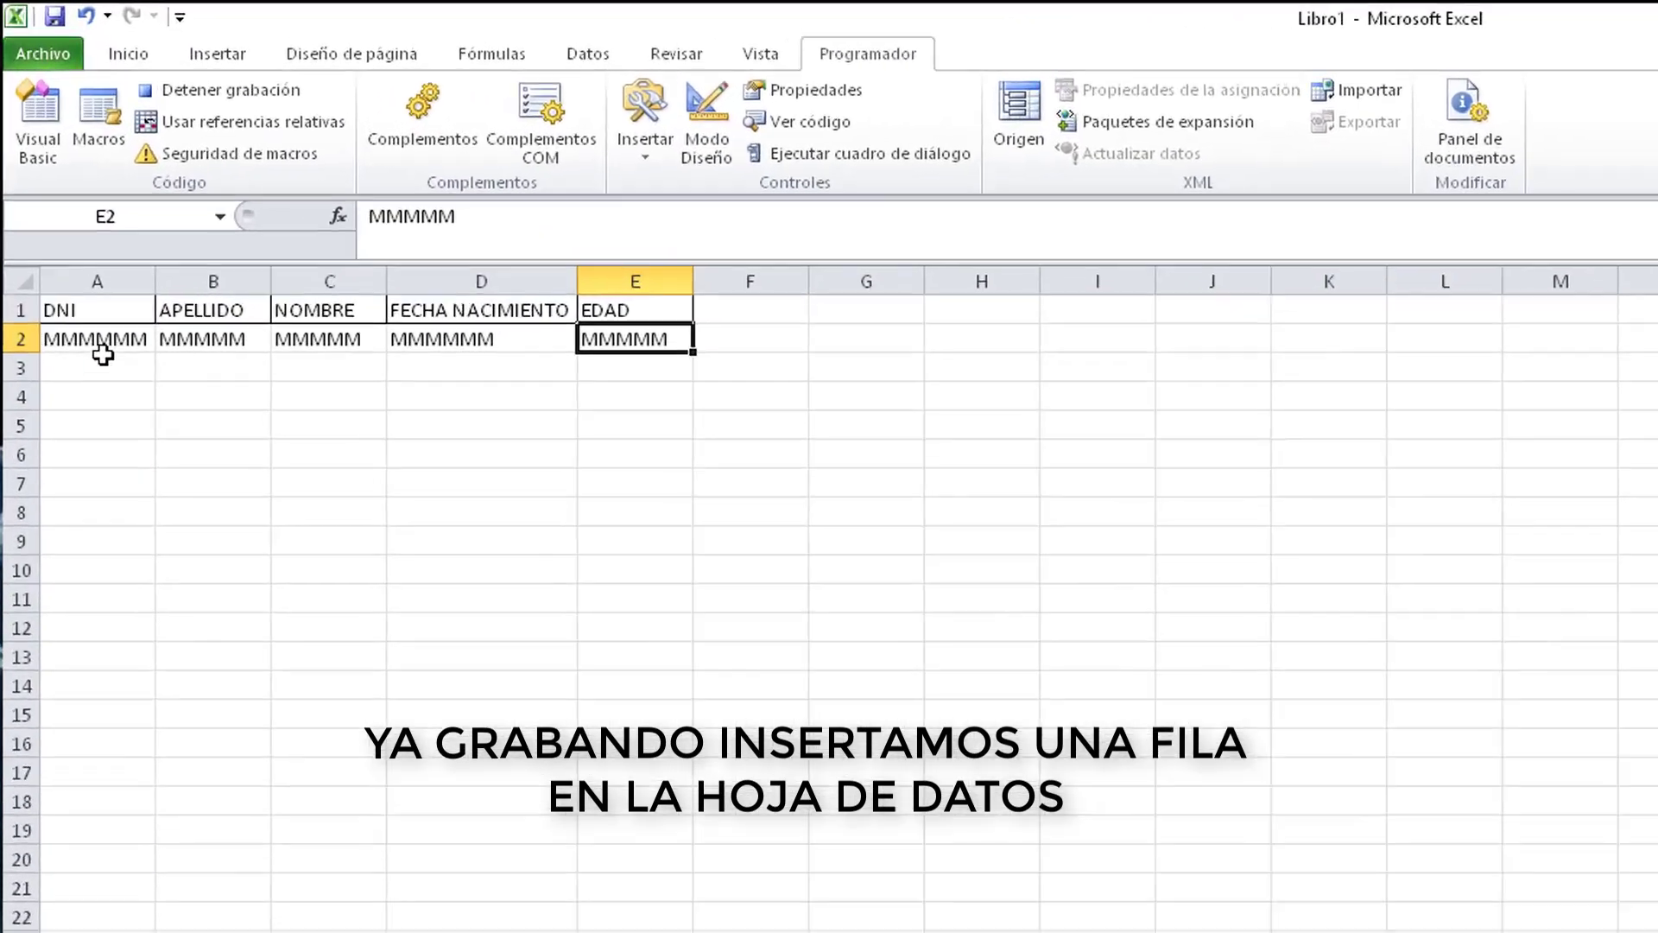
{"action": "left_click", "coordinate": [65, 235]}
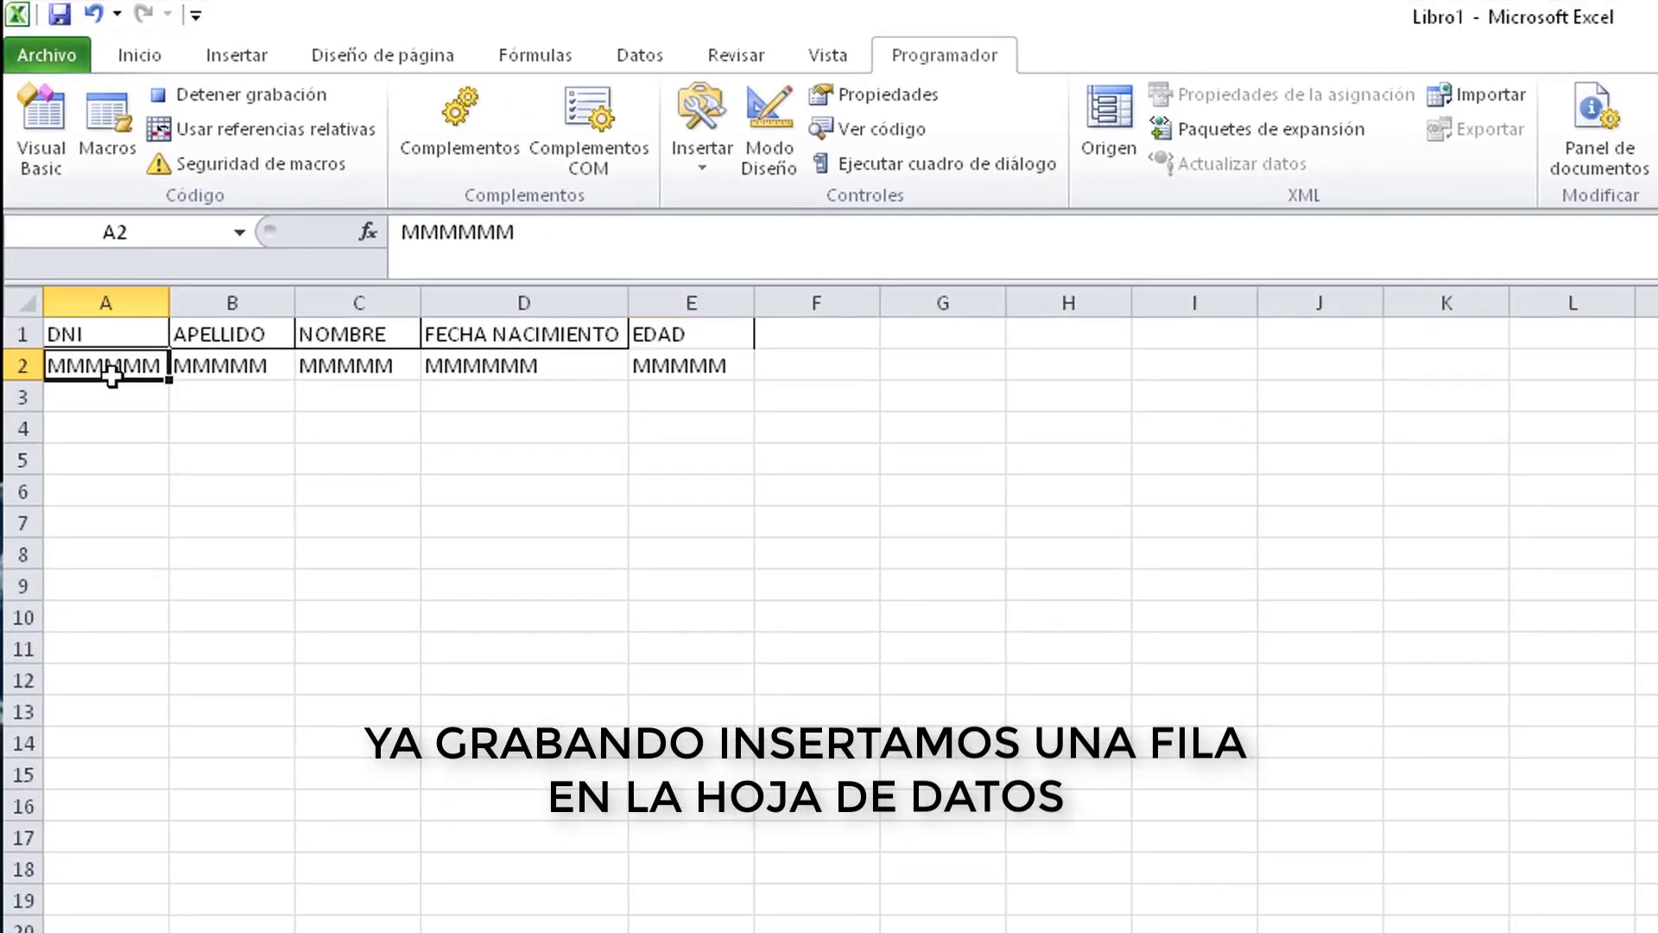
{"action": "left_click", "coordinate": [137, 67]}
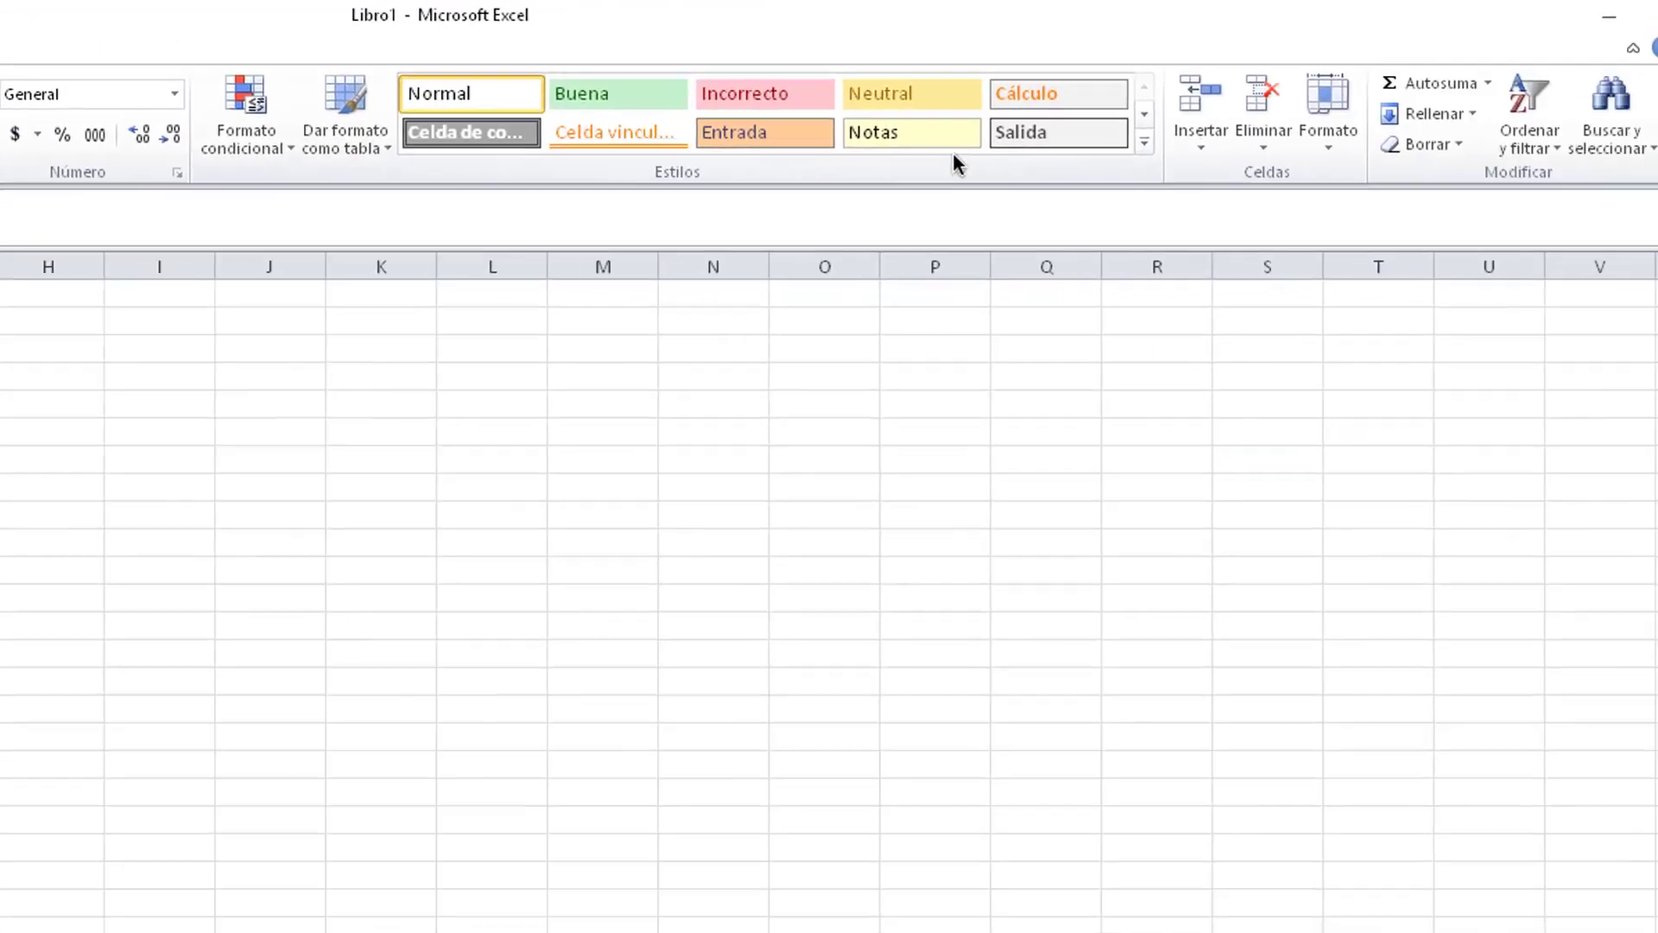
{"action": "left_click", "coordinate": [1089, 145]}
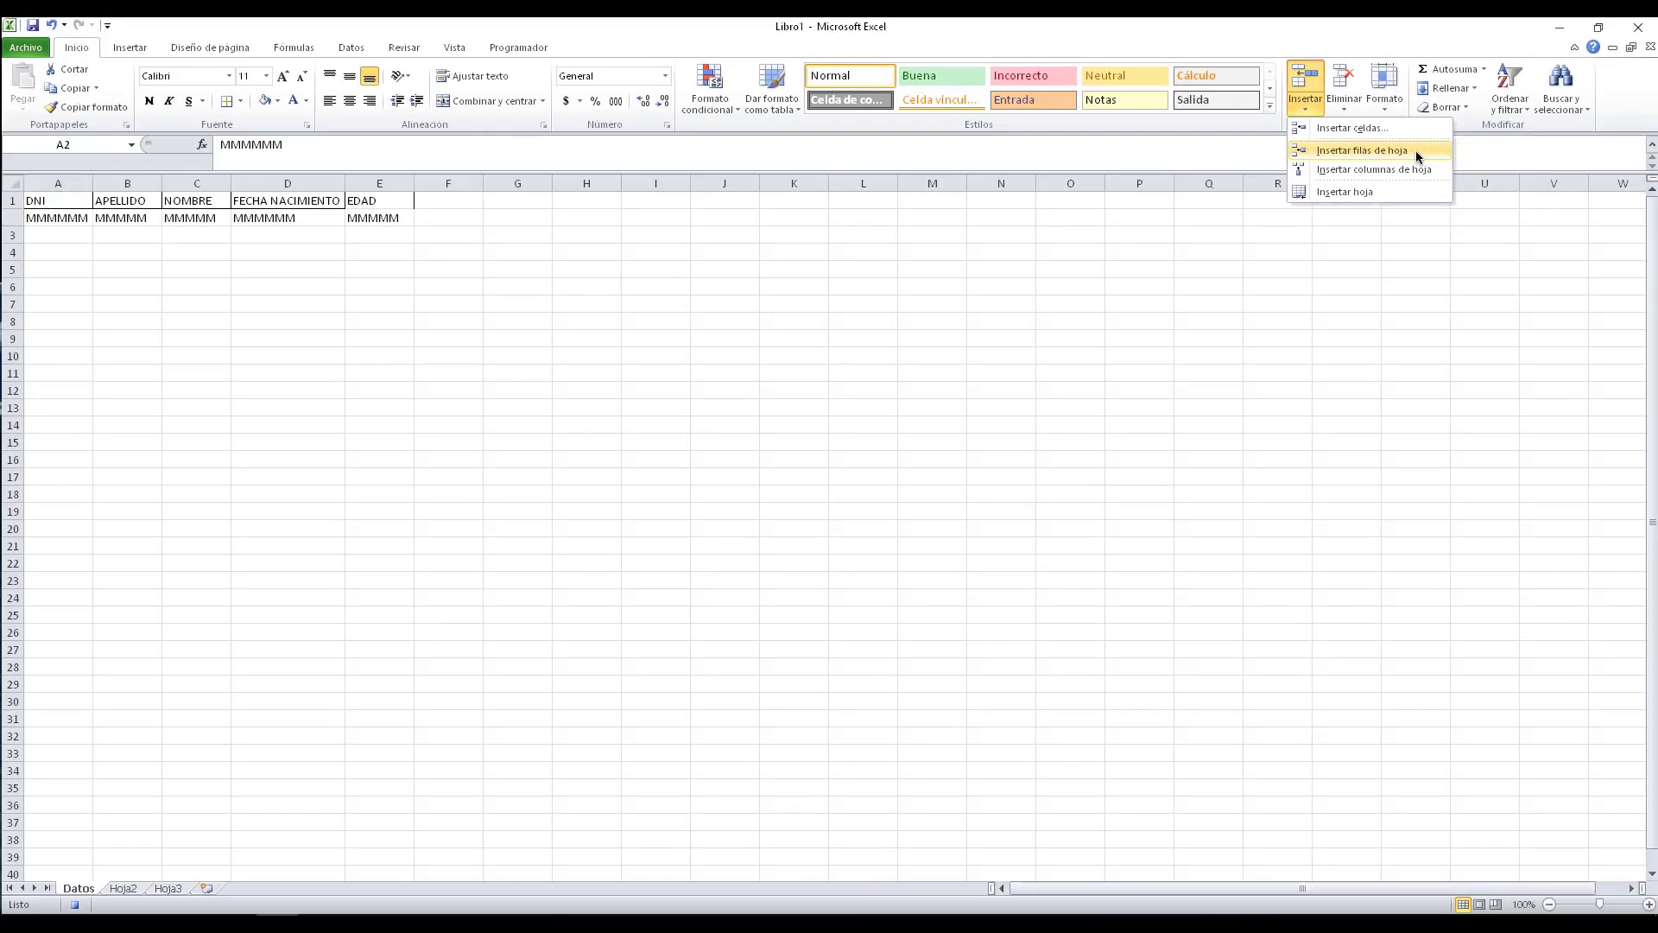
{"action": "left_click", "coordinate": [1273, 211]}
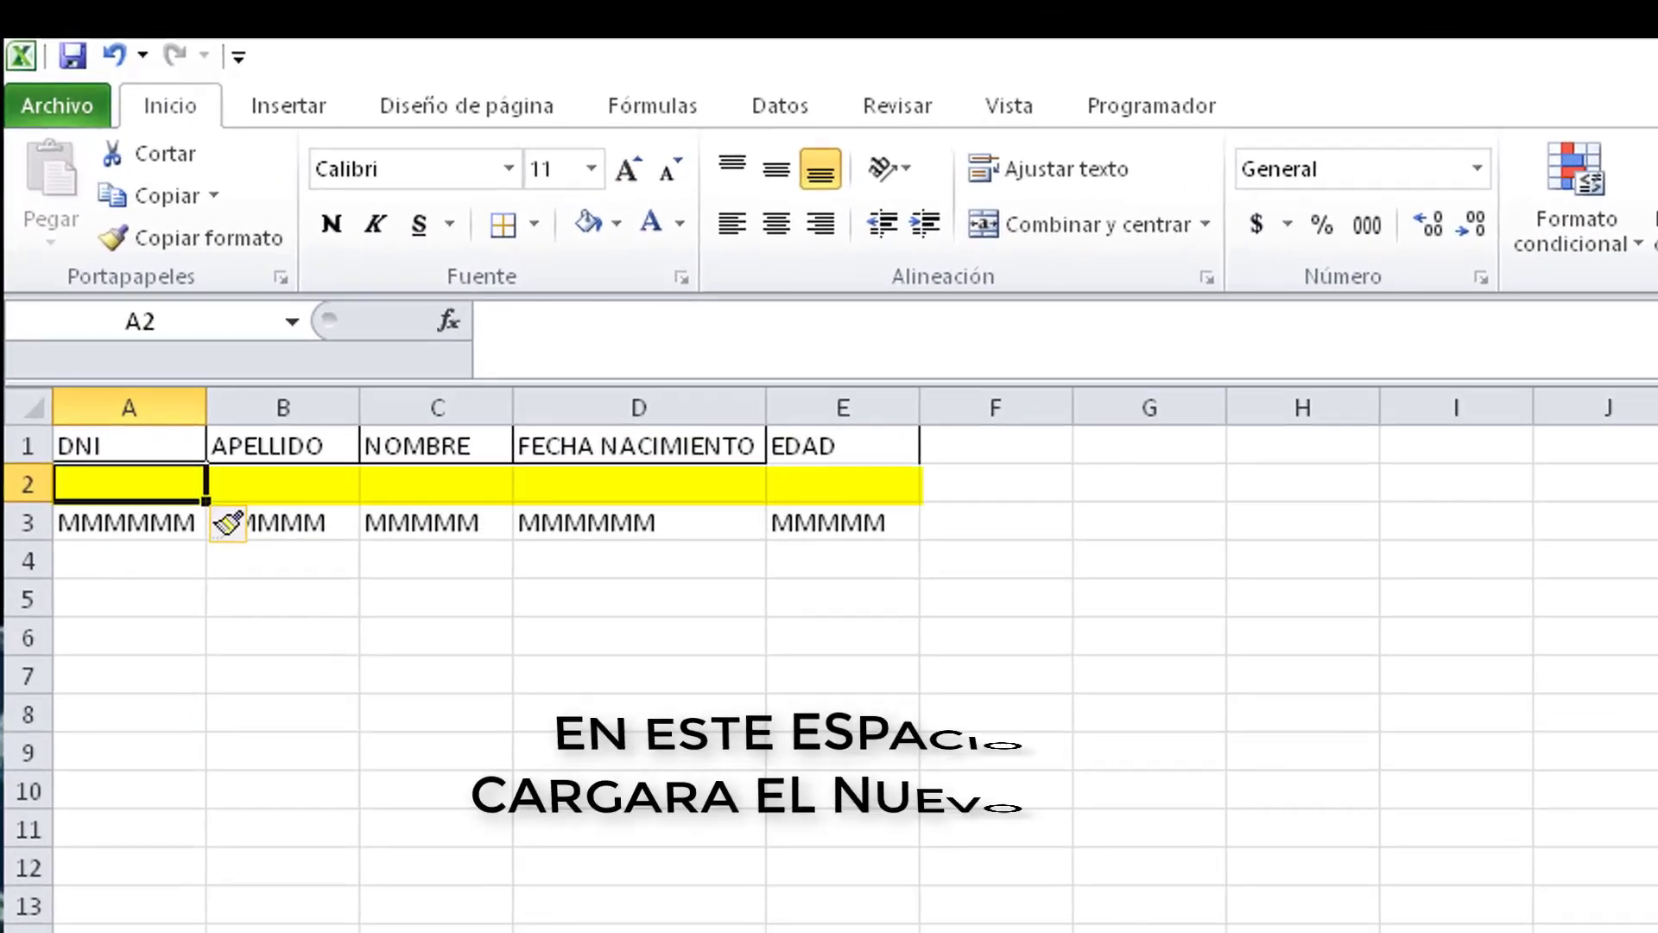
Step: Apply all borders to cells A2:E2 in the new row of the Datos sheet
{"action": "left_click_drag", "start_coordinate": [130, 480], "coordinate": [845, 483]}
{"action": "left_click", "coordinate": [533, 223]}
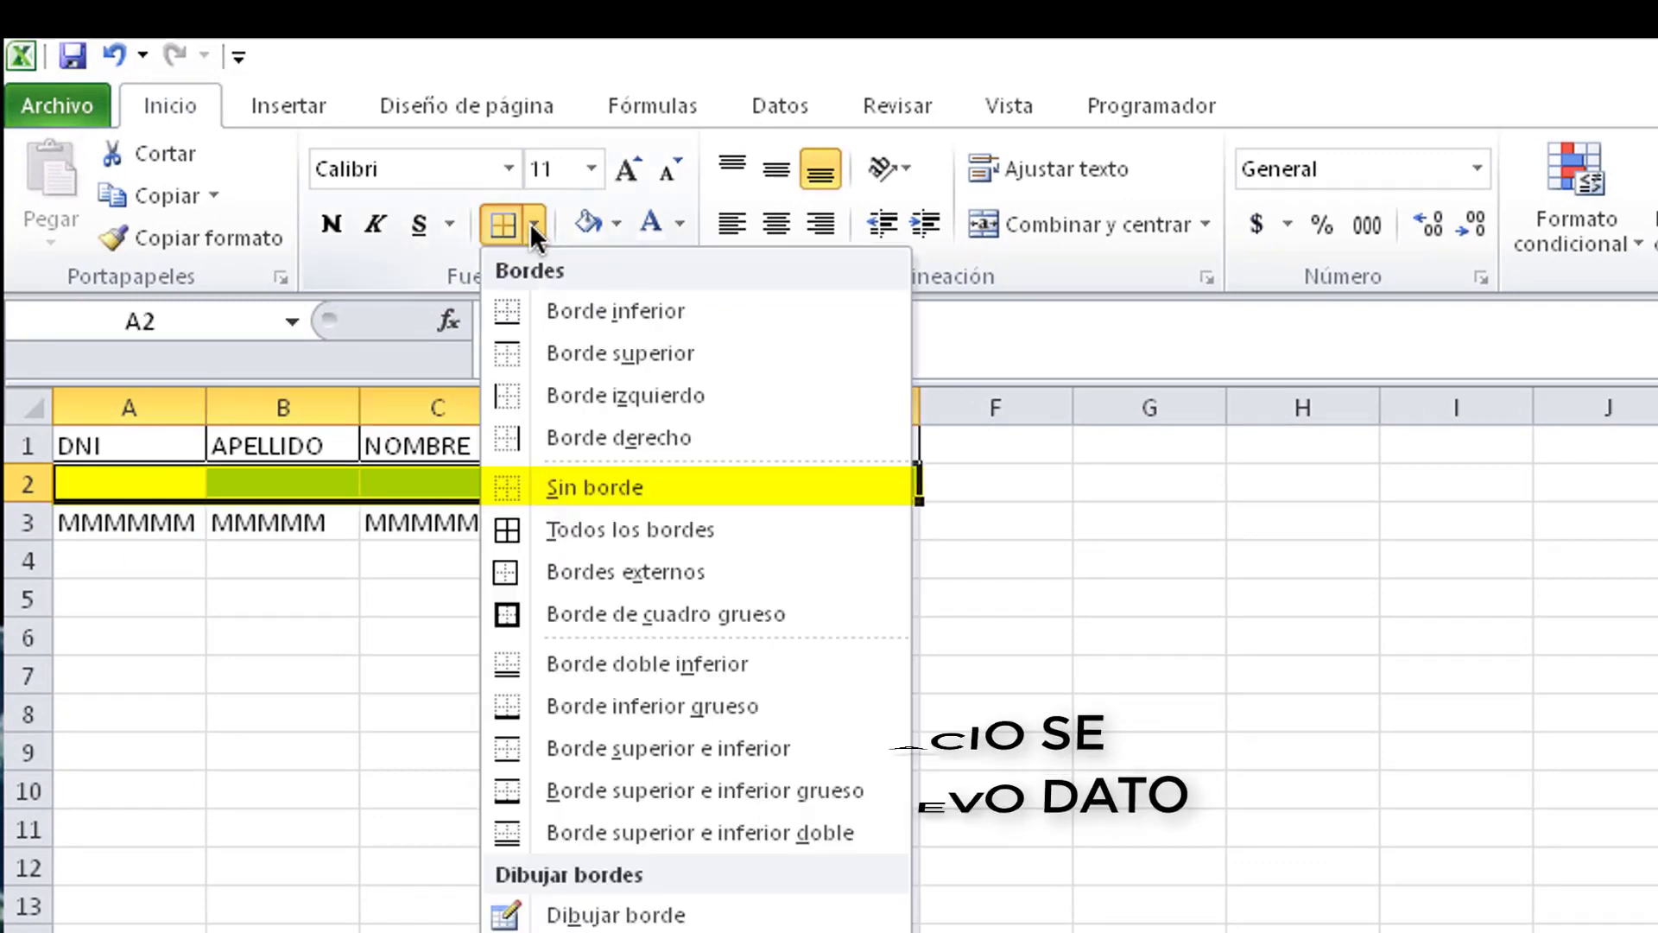
{"action": "left_click", "coordinate": [562, 528]}
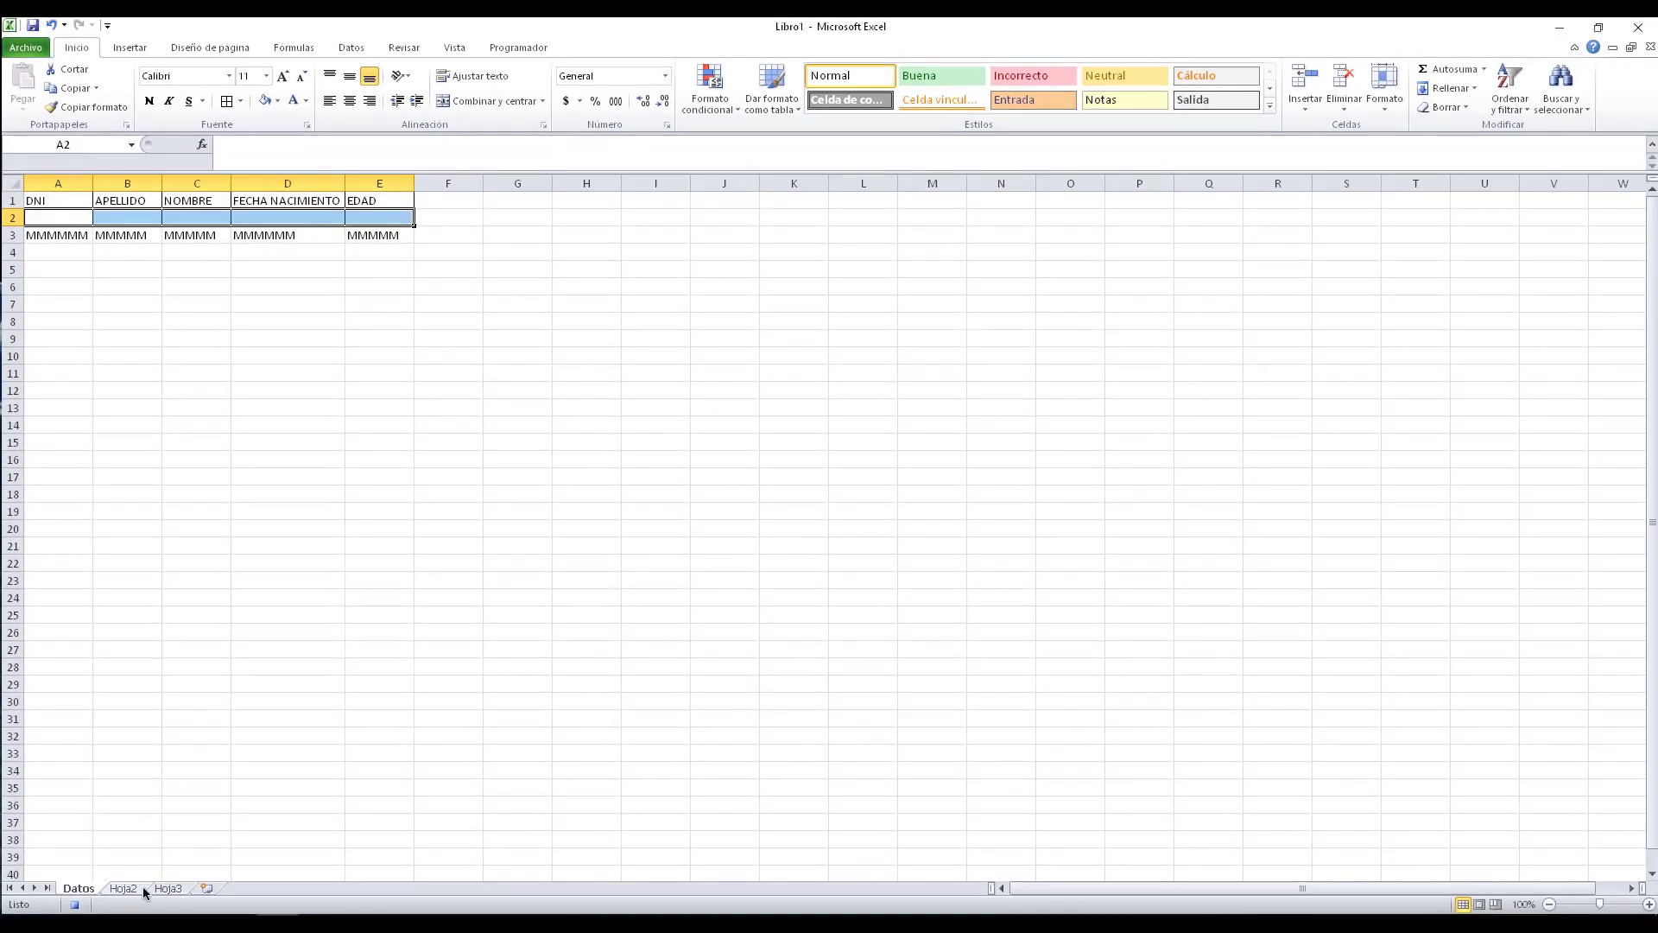
Step: Copy the data row P8:S8 from Hoja2 and paste only its values into A2 of the Datos sheet
{"action": "left_click", "coordinate": [125, 888]}
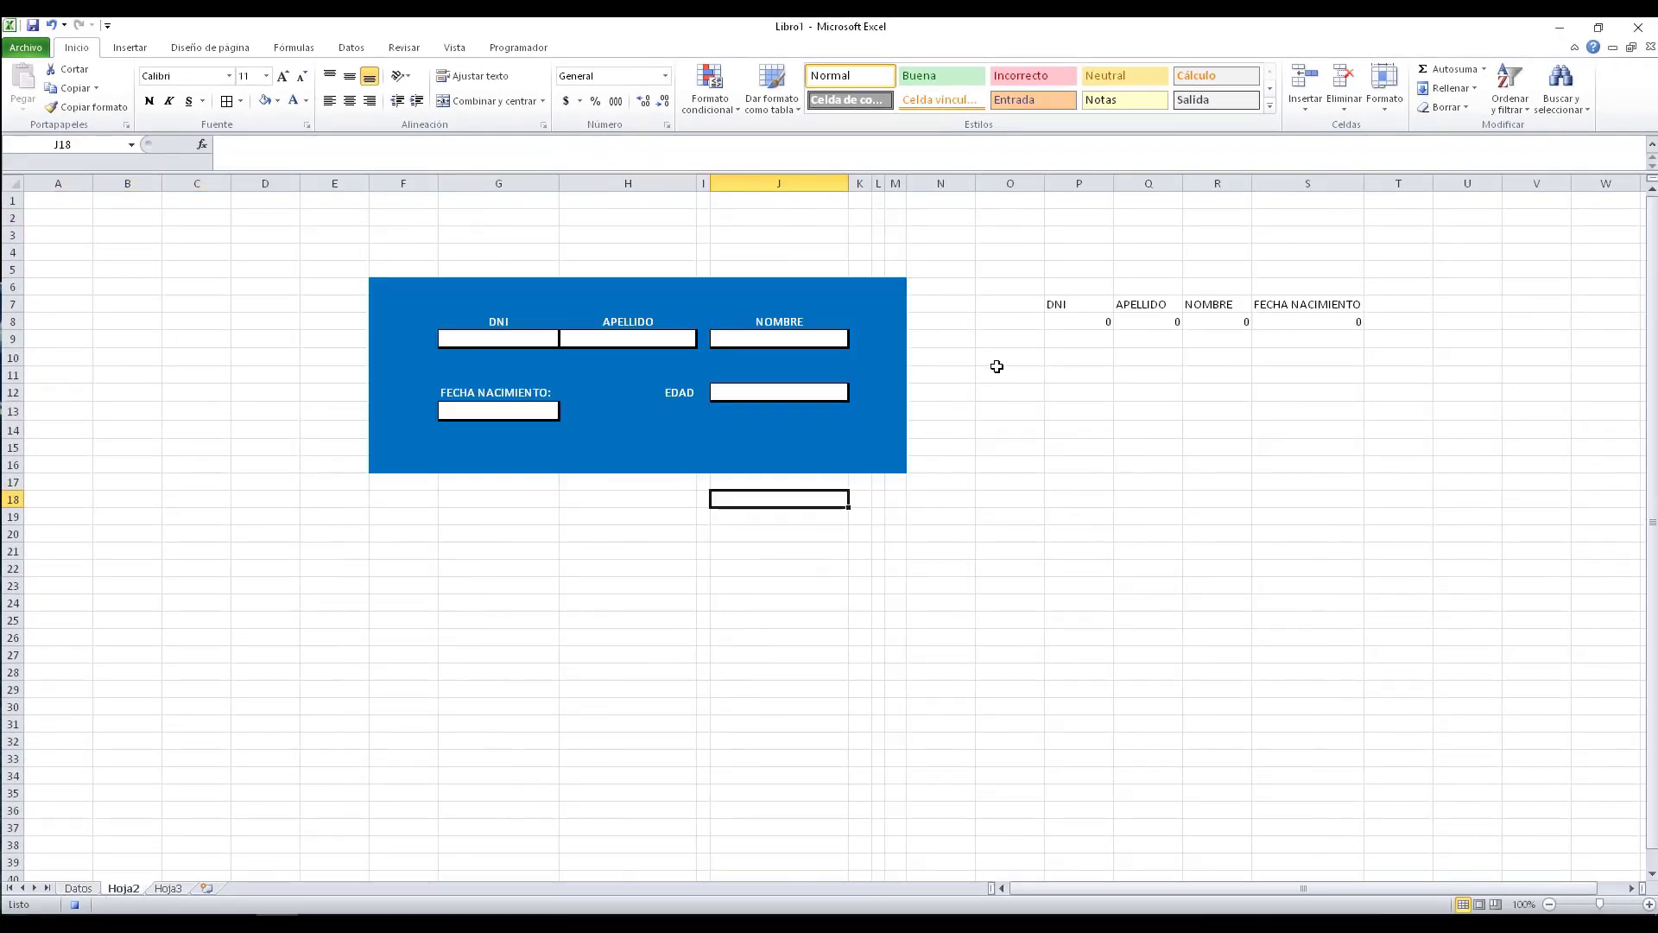
{"action": "left_click_drag", "start_coordinate": [1067, 319], "coordinate": [1313, 321]}
{"action": "right_click", "coordinate": [1314, 323]}
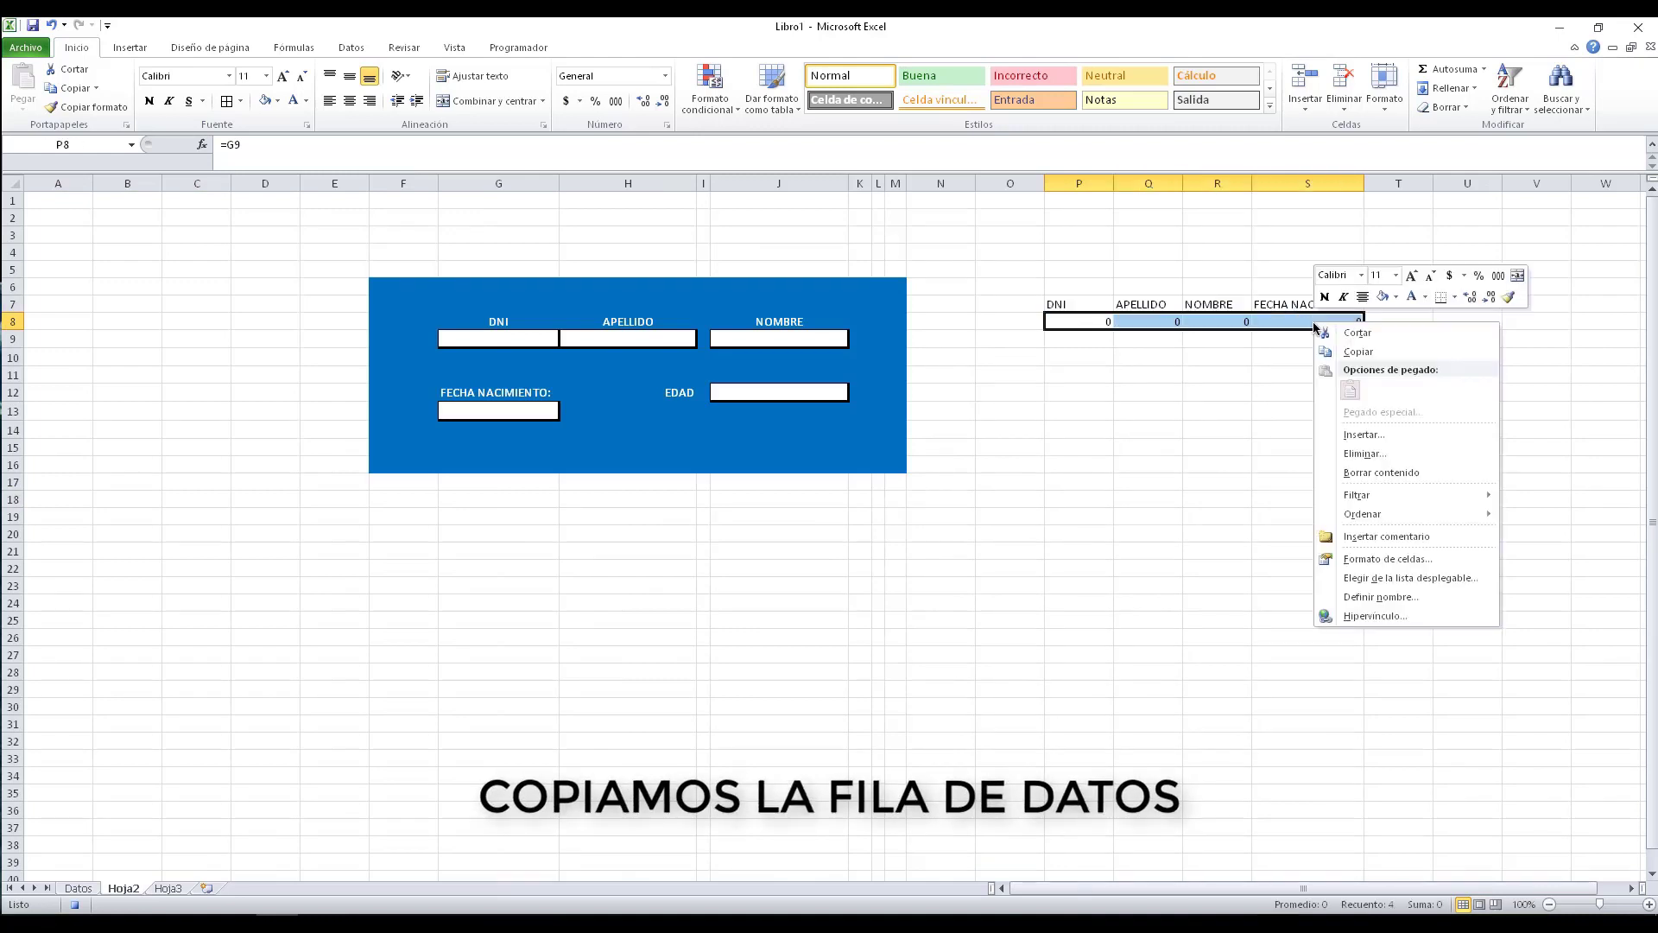
{"action": "left_click", "coordinate": [1347, 352]}
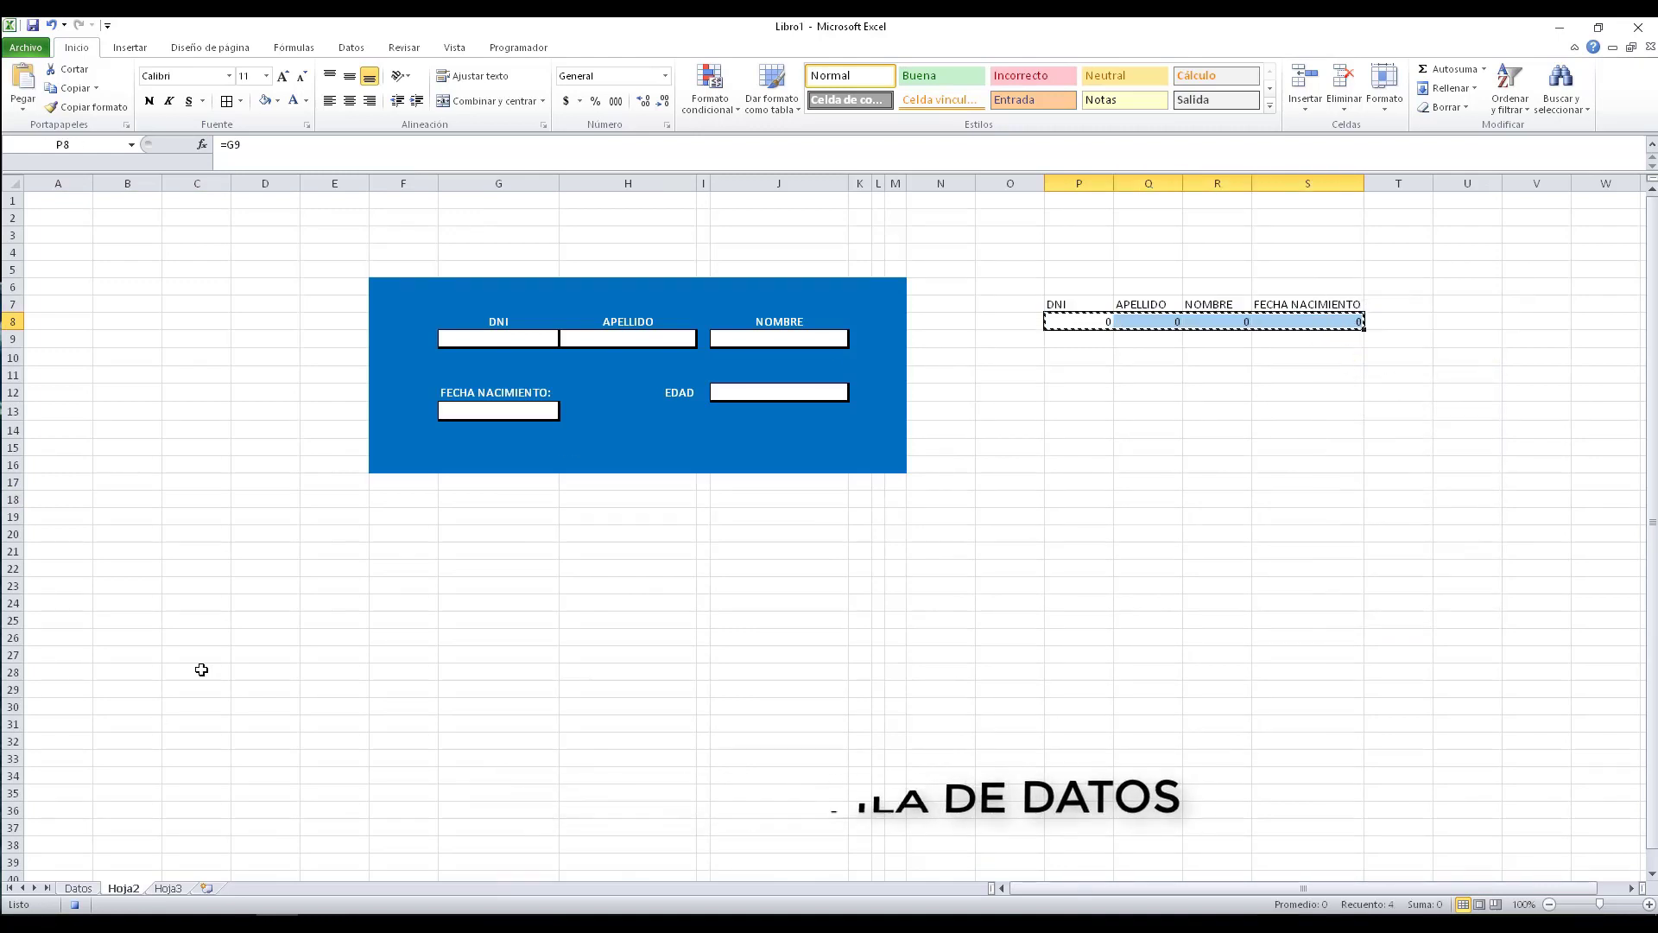
{"action": "left_click", "coordinate": [78, 887]}
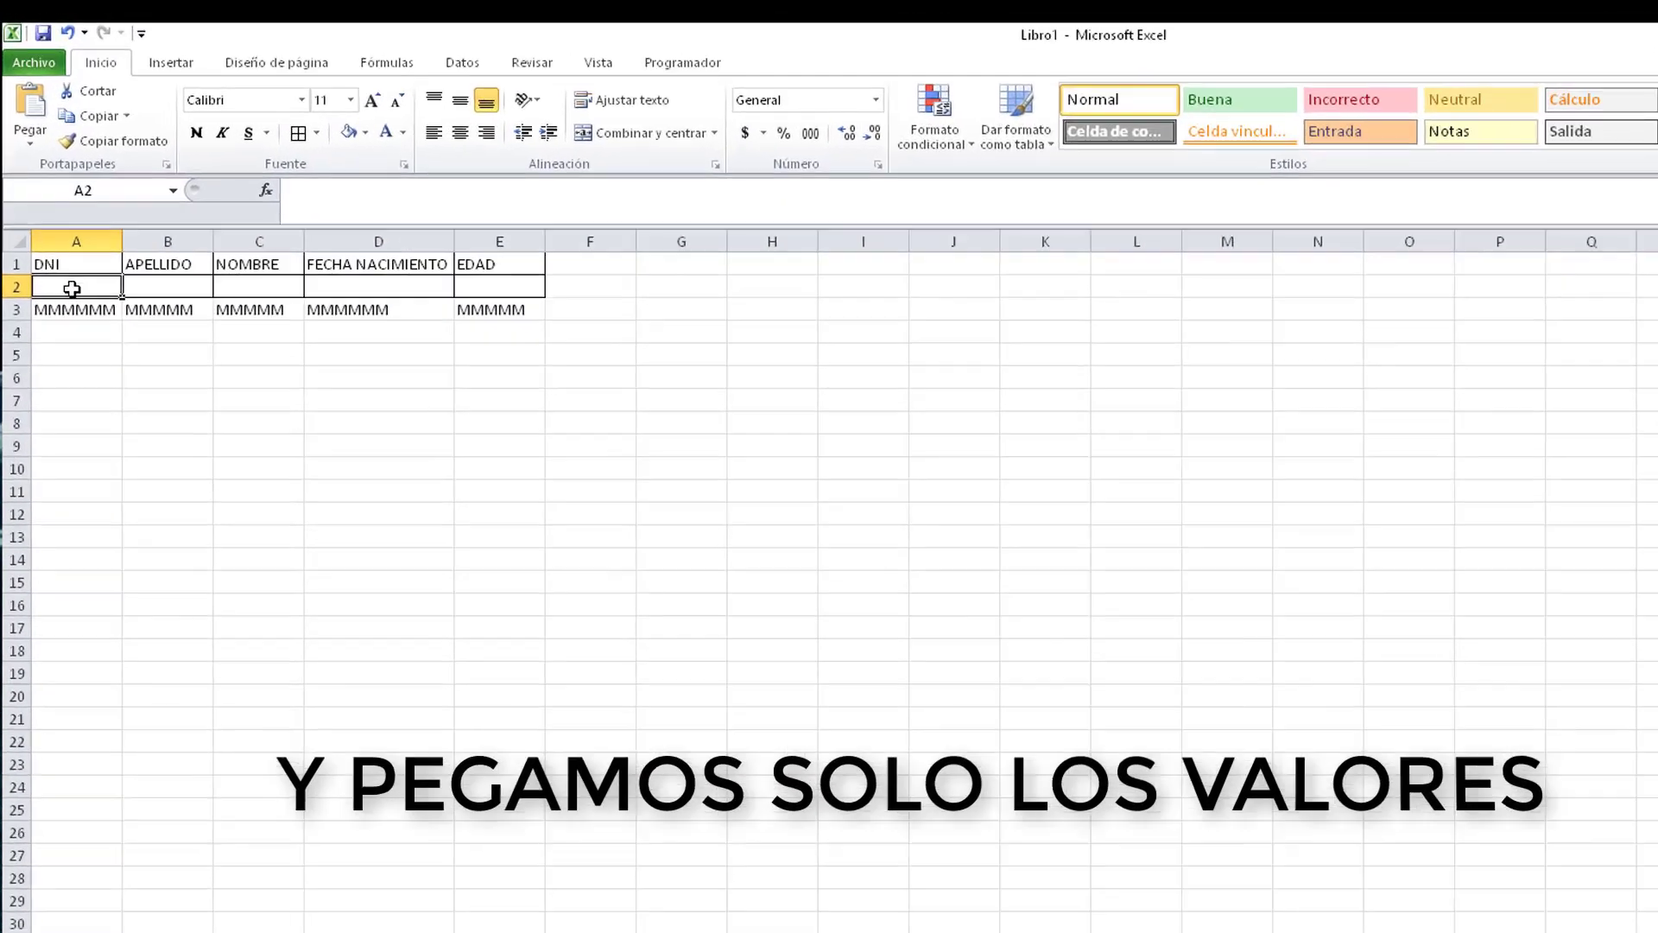
{"action": "right_click", "coordinate": [55, 221]}
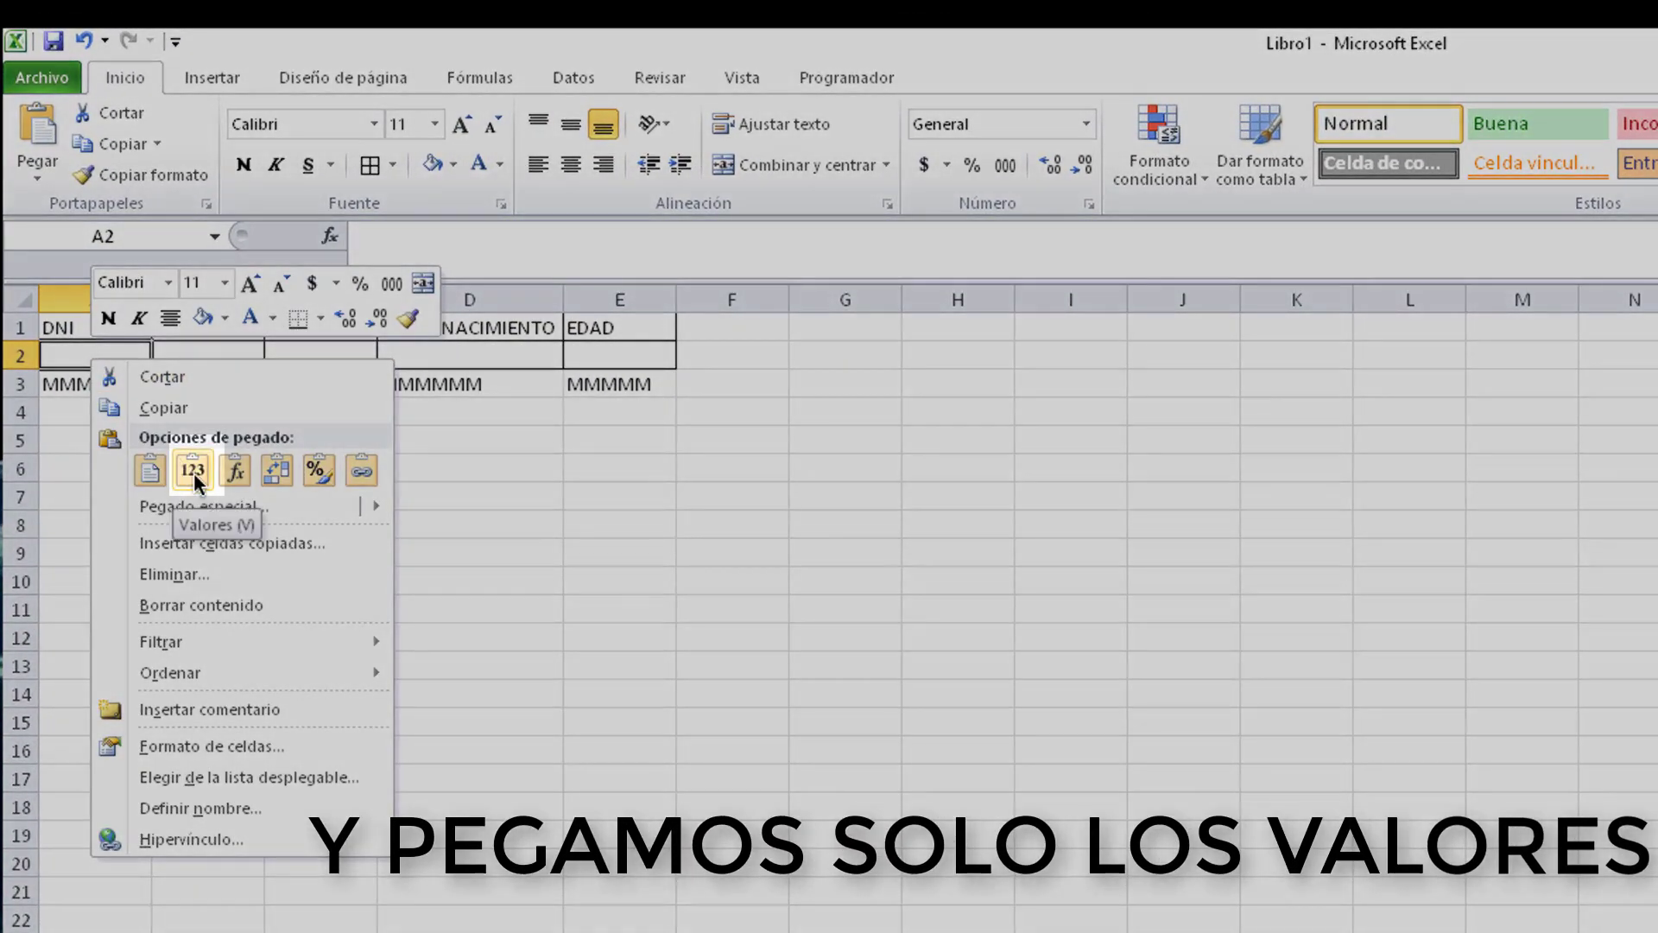
{"action": "left_click", "coordinate": [194, 471]}
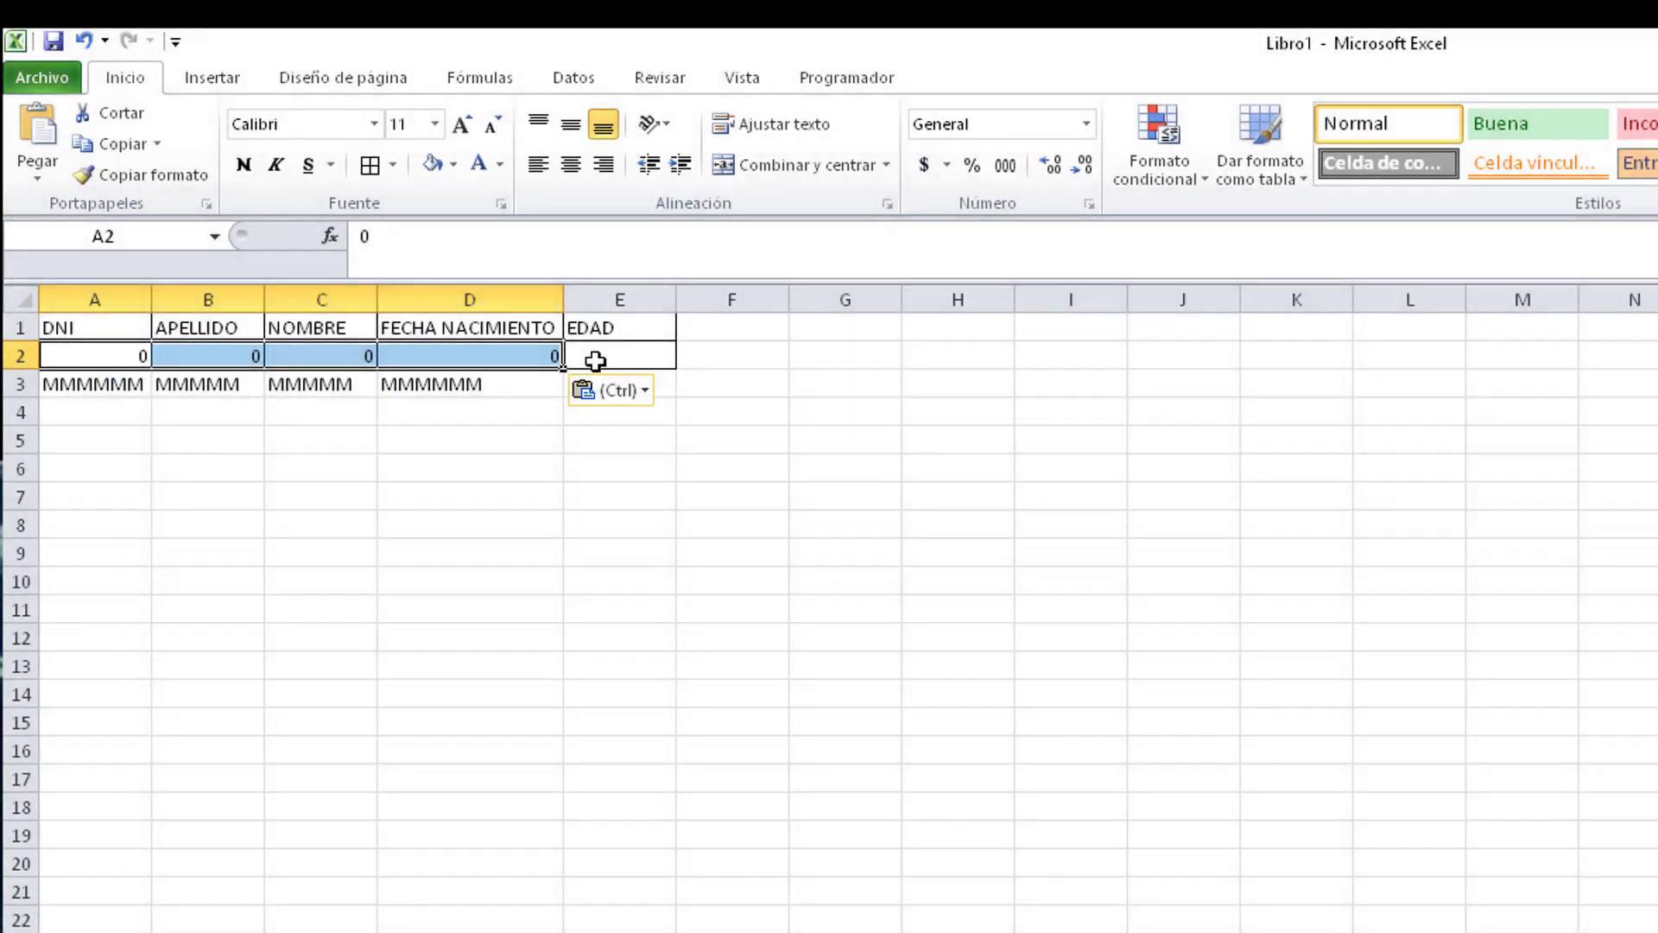
Step: Enter the formula =SIFECHA(D2;HOY();"Y") in E2 to calculate the age from the birth date
{"action": "left_click", "coordinate": [595, 361]}
{"action": "type", "text": "="}
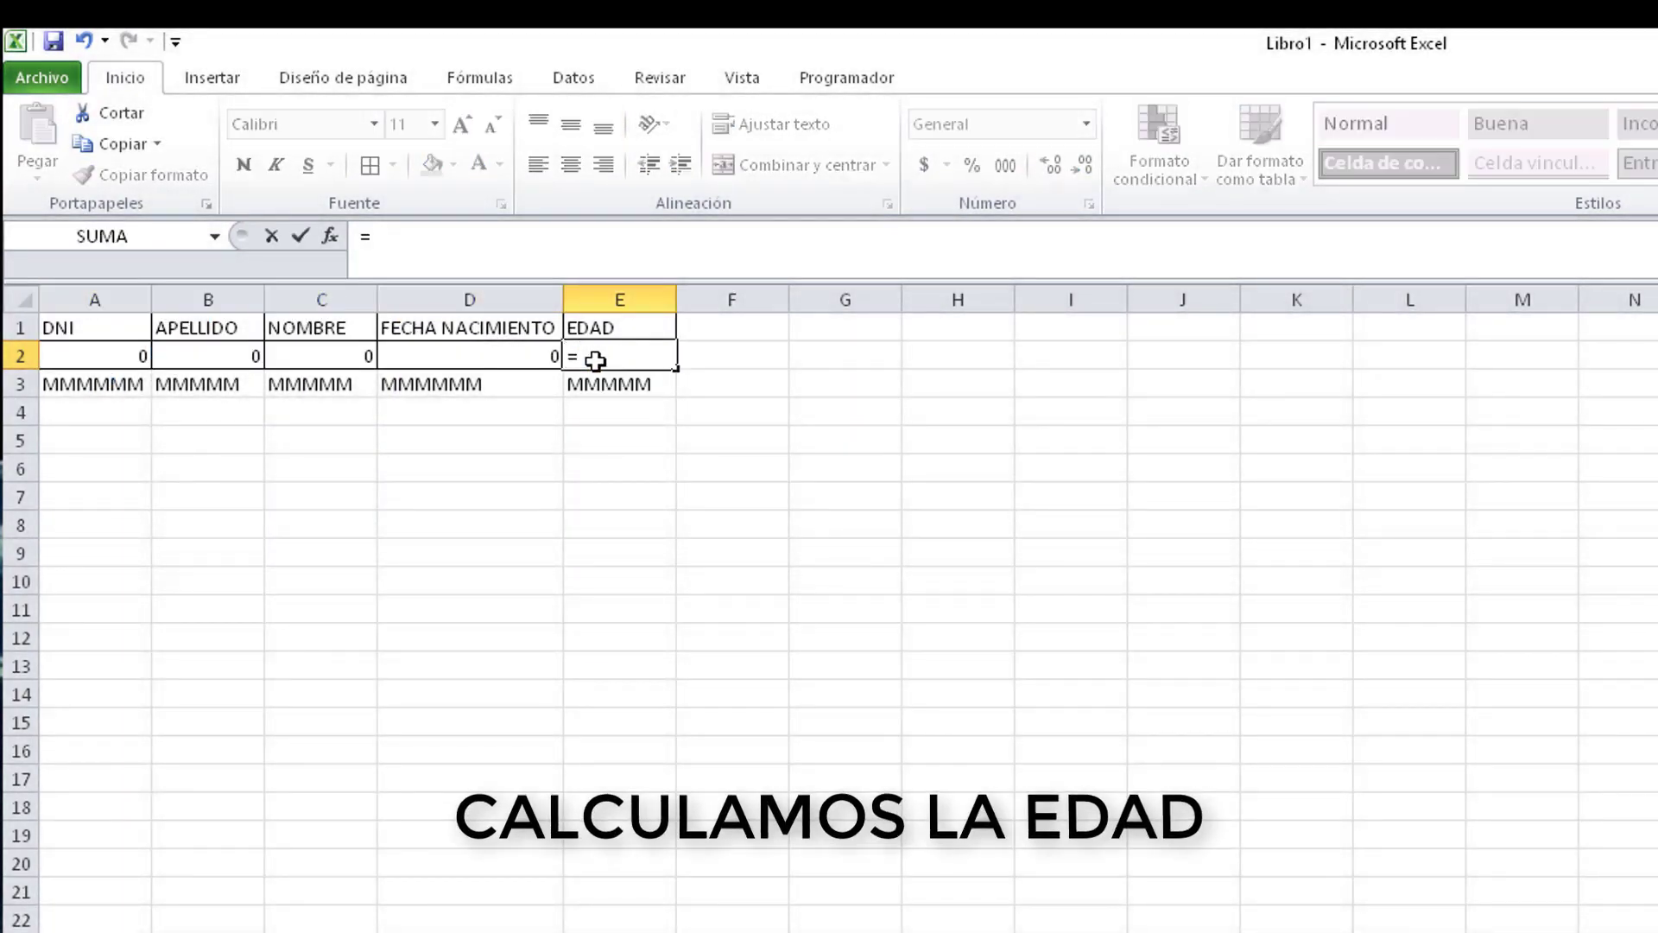
{"action": "type", "text": "SIFECHA"}
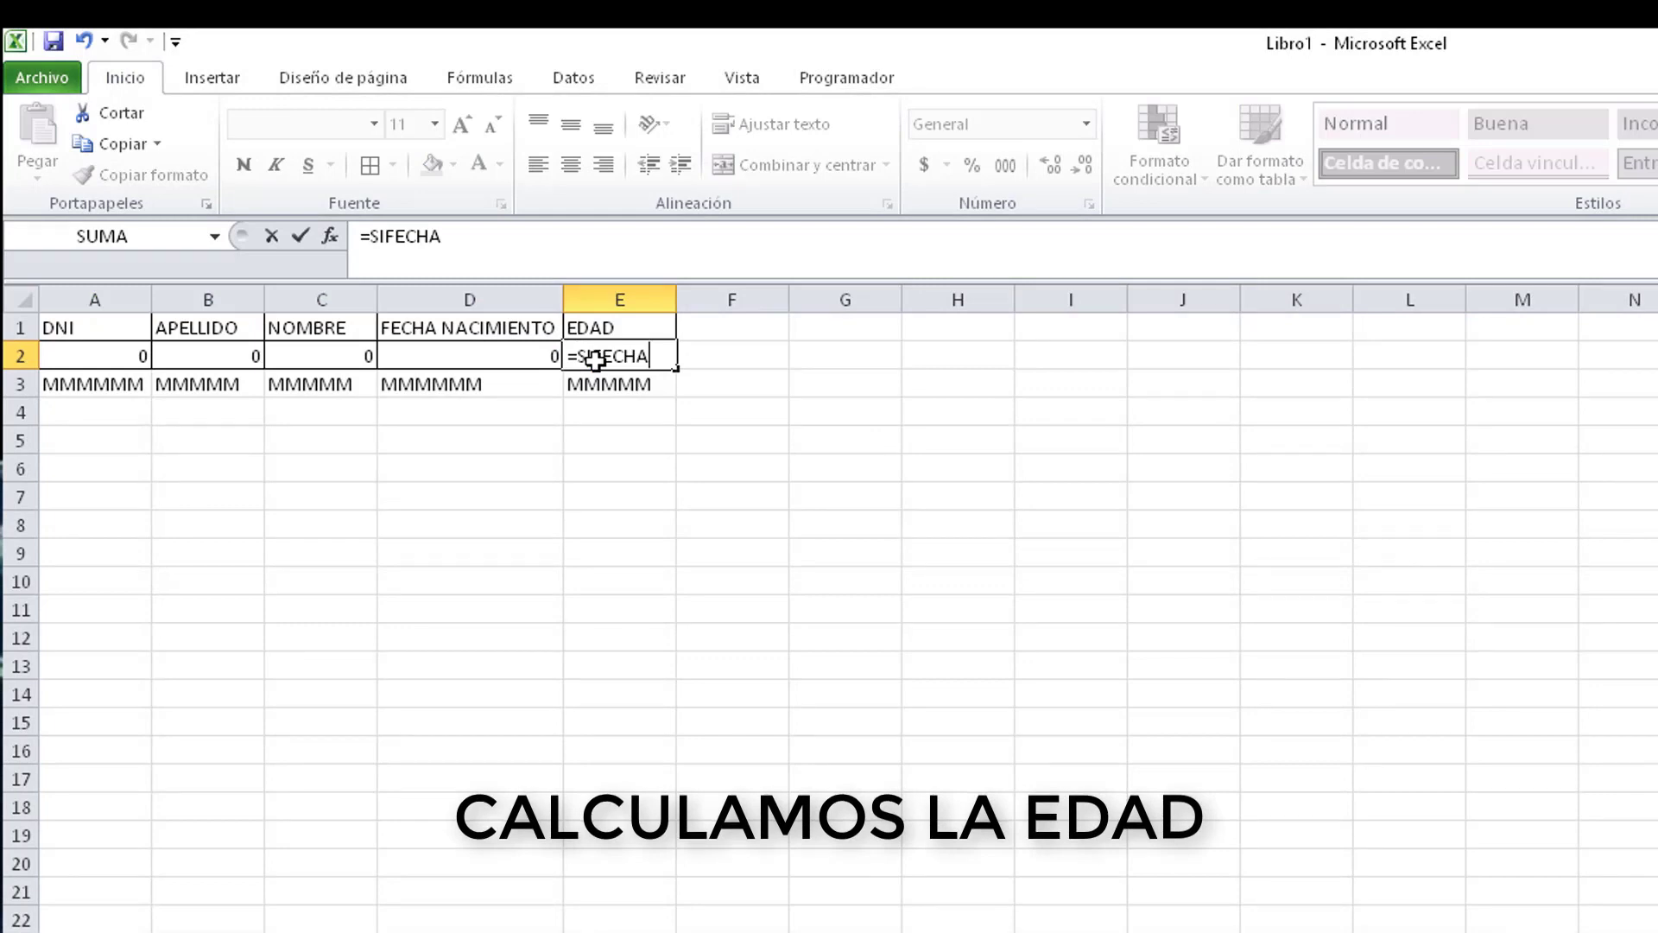
{"action": "type", "text": "("}
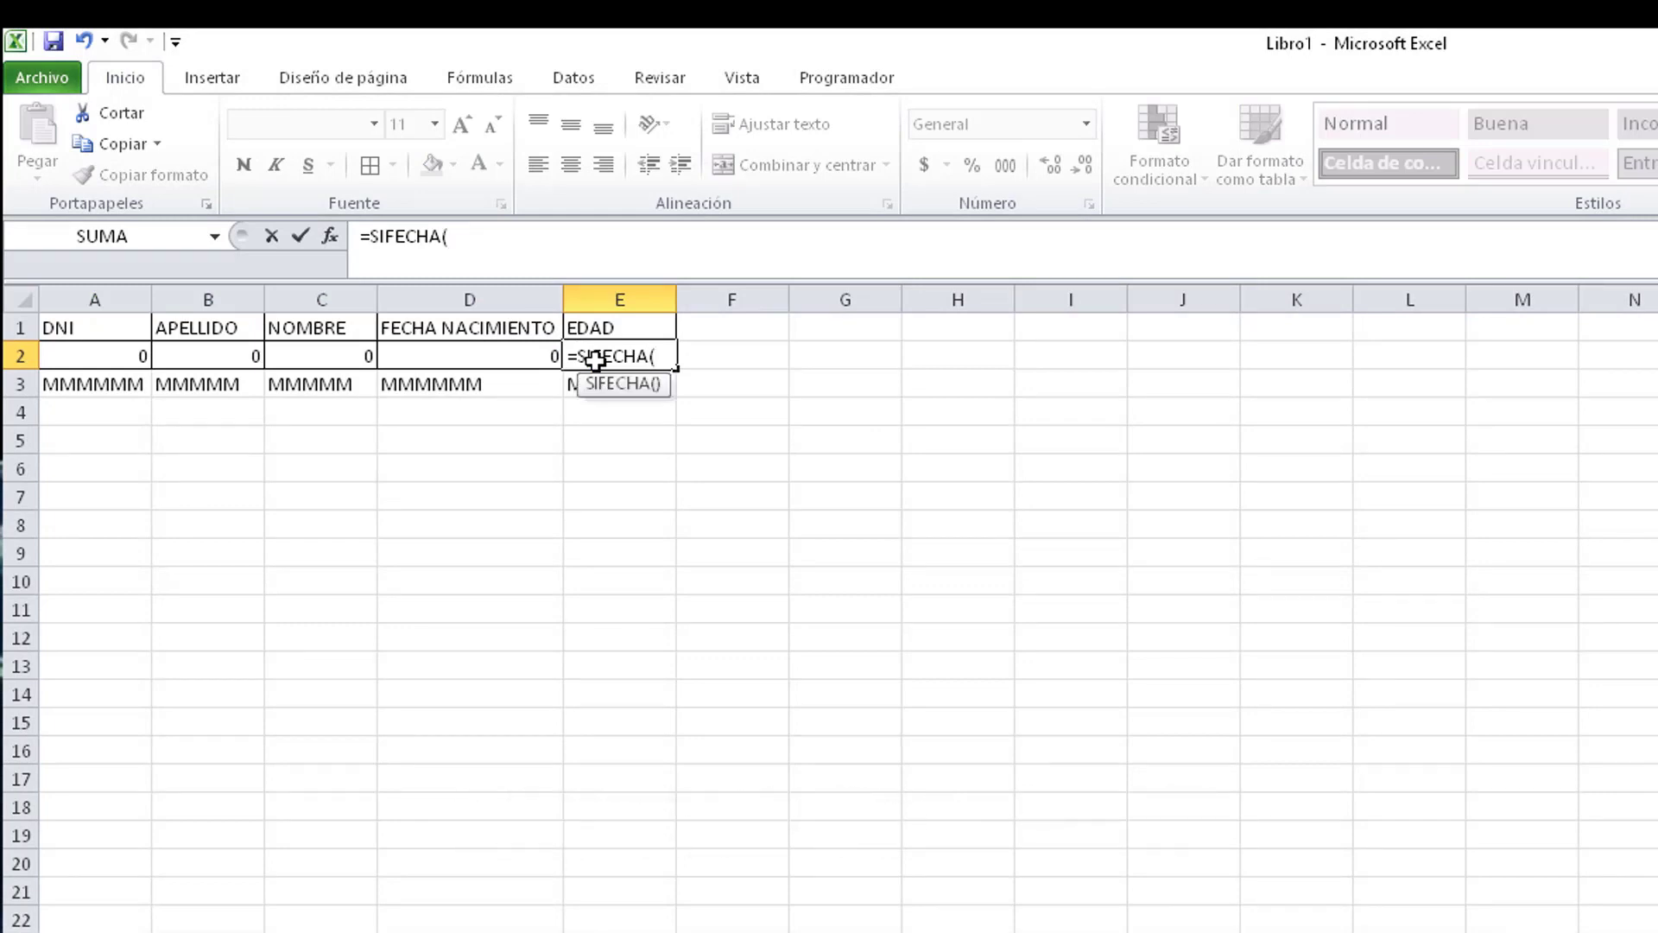
{"action": "left_click", "coordinate": [525, 356]}
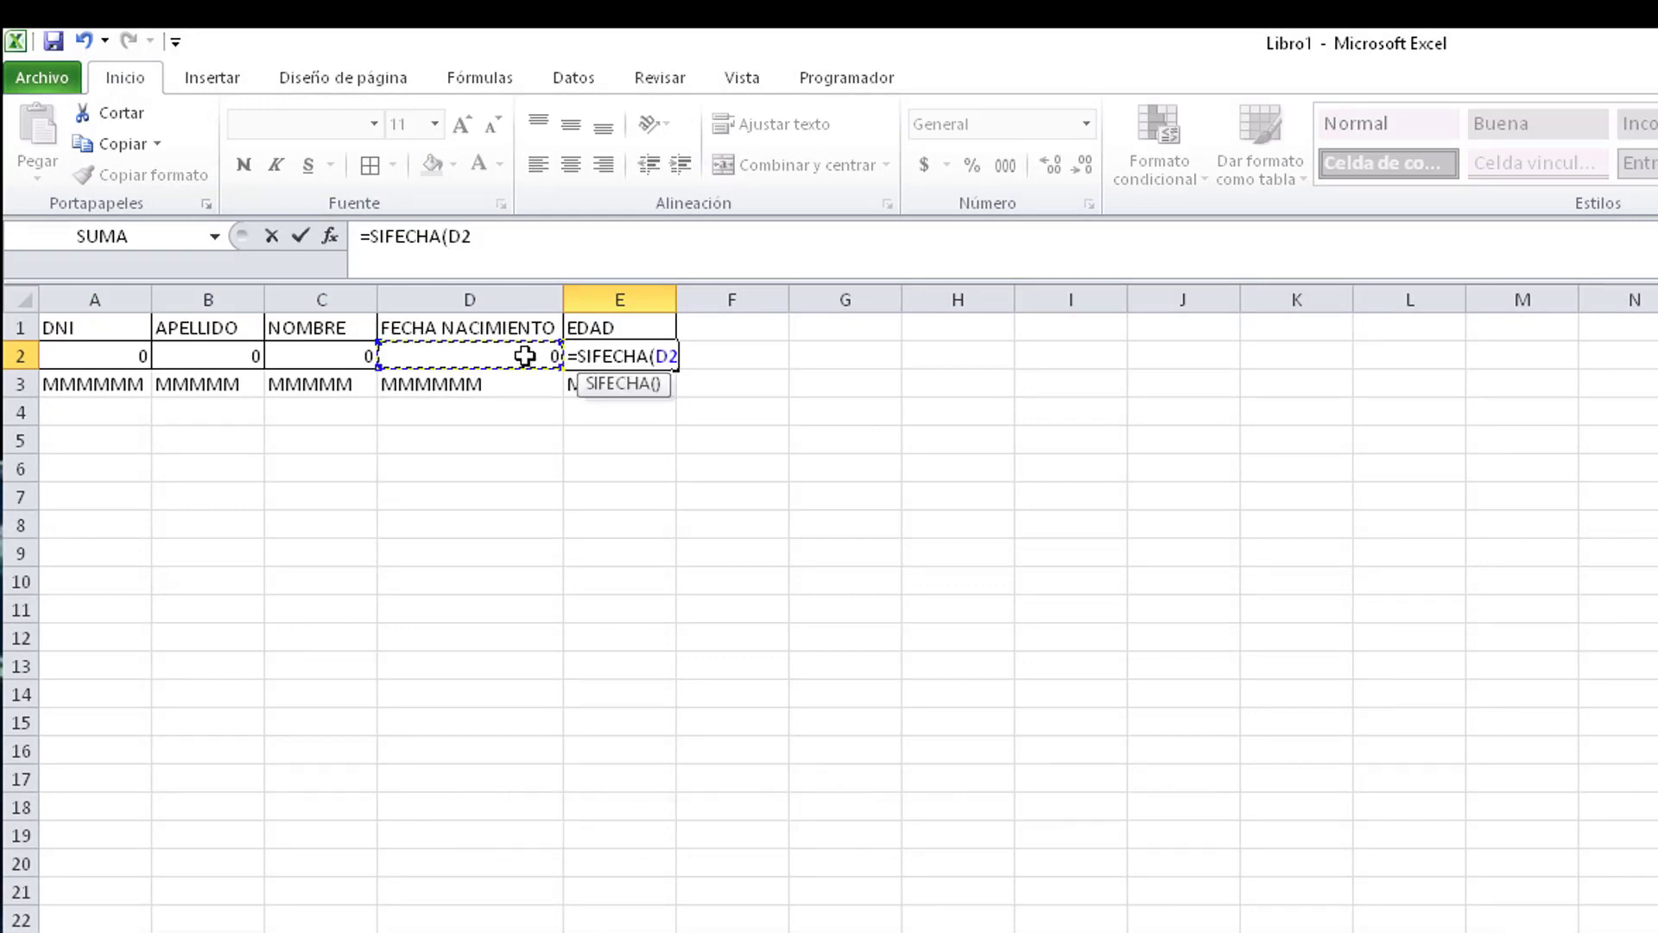
{"action": "type", "text": ";HOY();\"Y"}
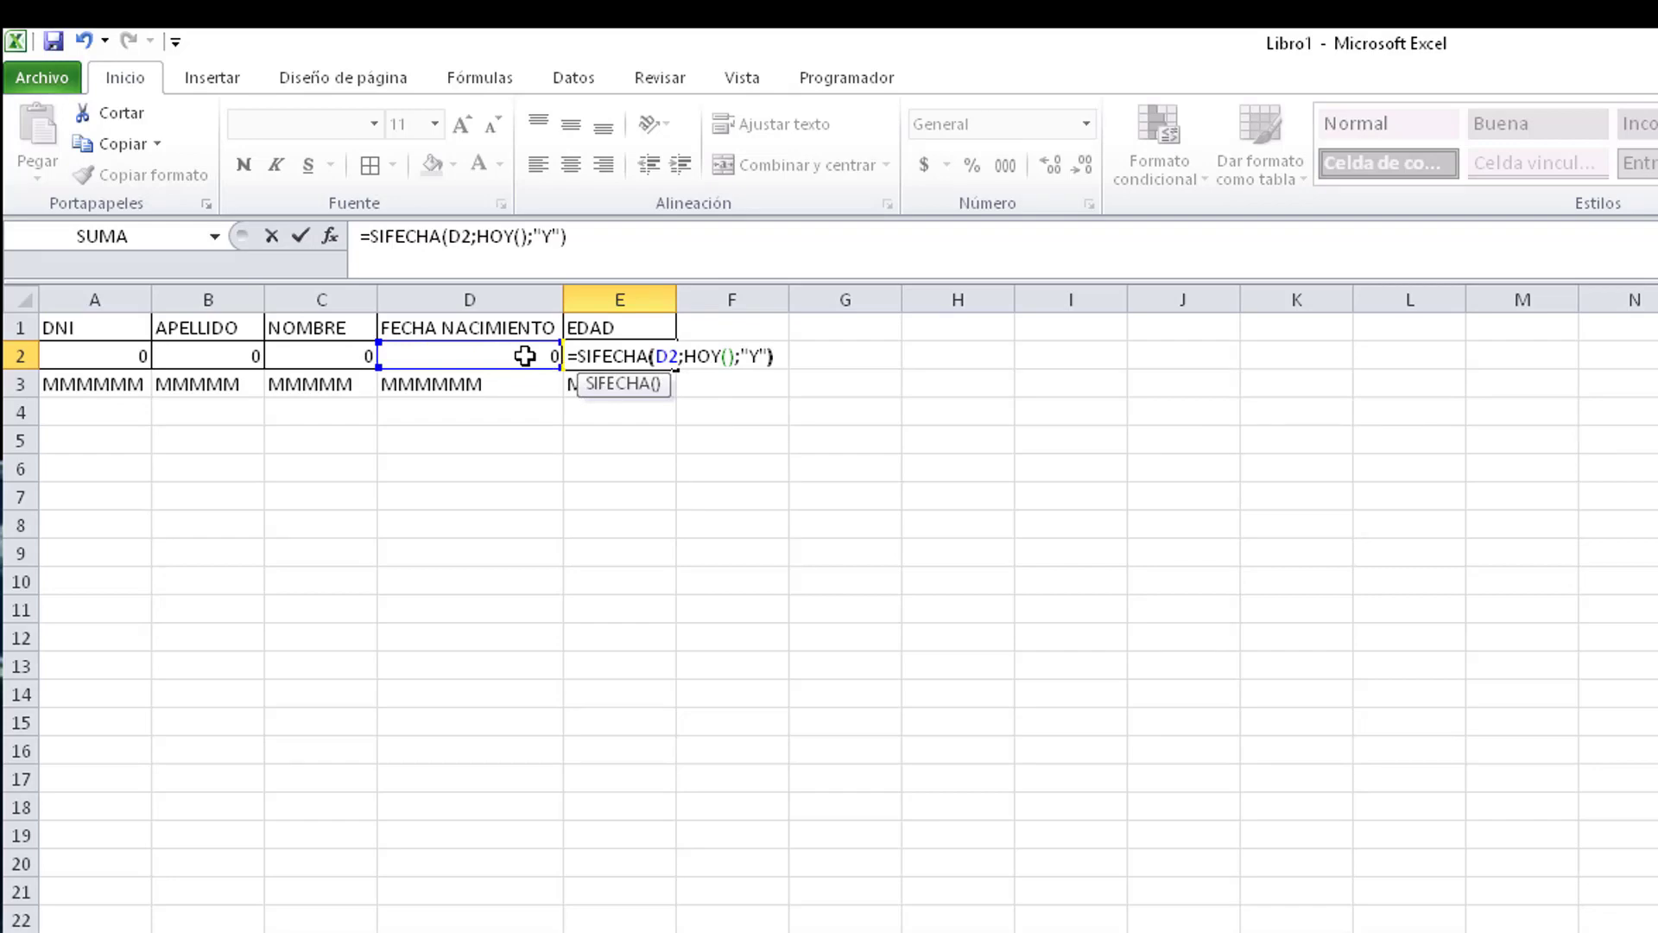
{"action": "key", "text": "Return"}
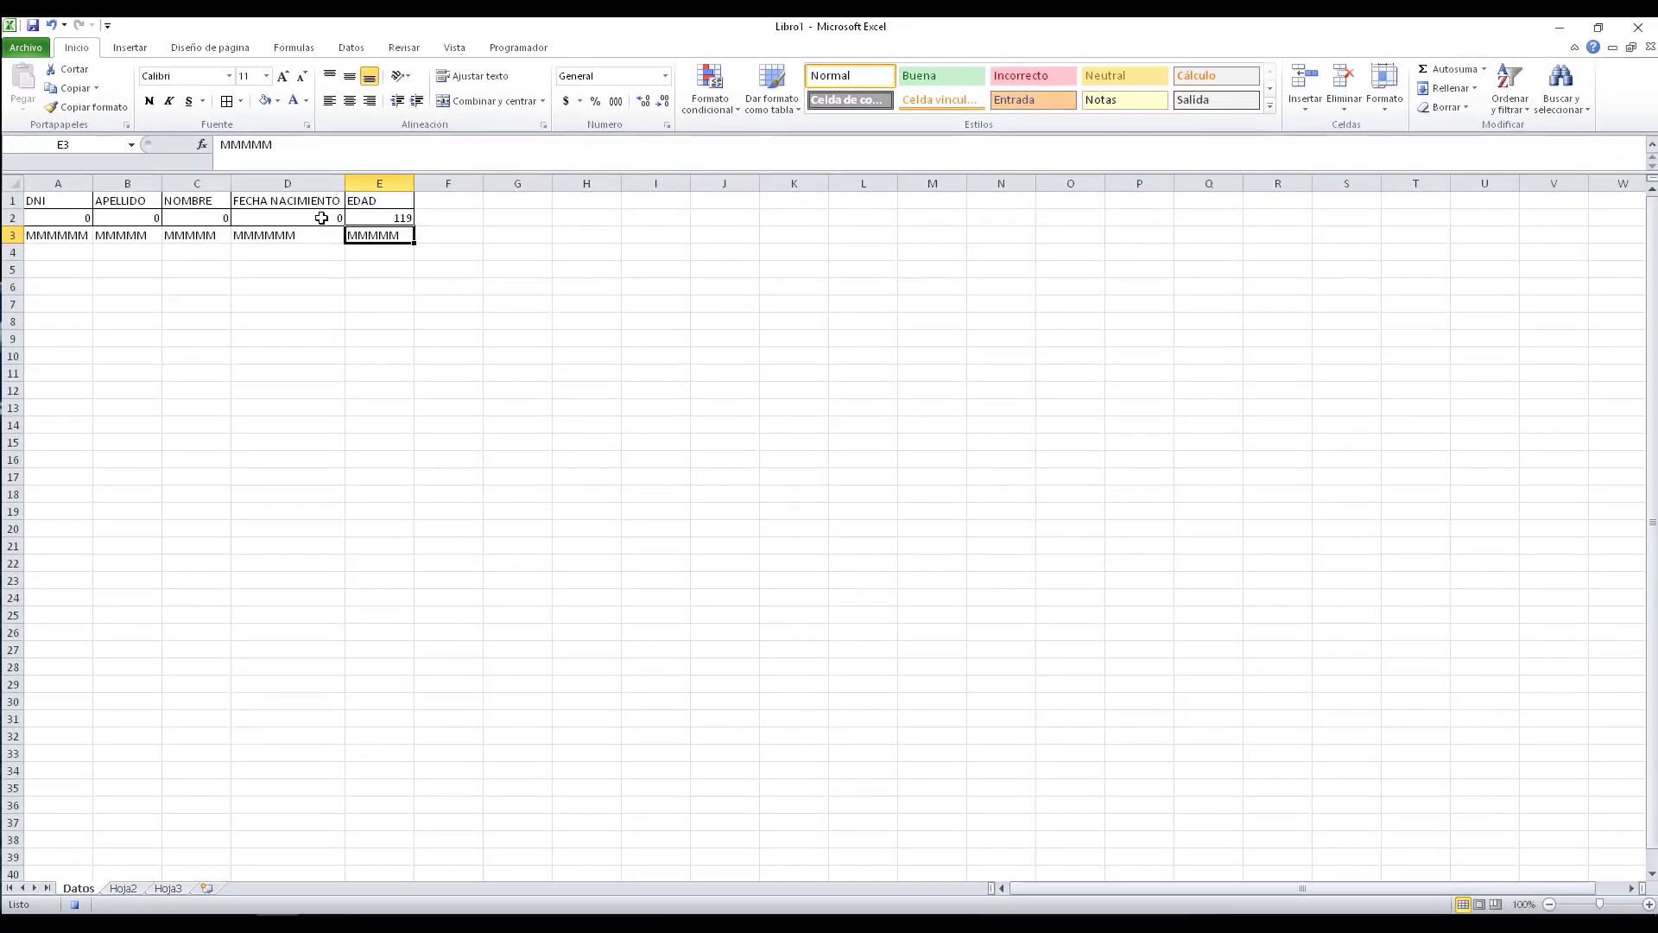
Step: Clear the Hoja2 entry cells G13, J9, H9 and G9 for a new record, and stop recording the macro
{"action": "left_click", "coordinate": [122, 888]}
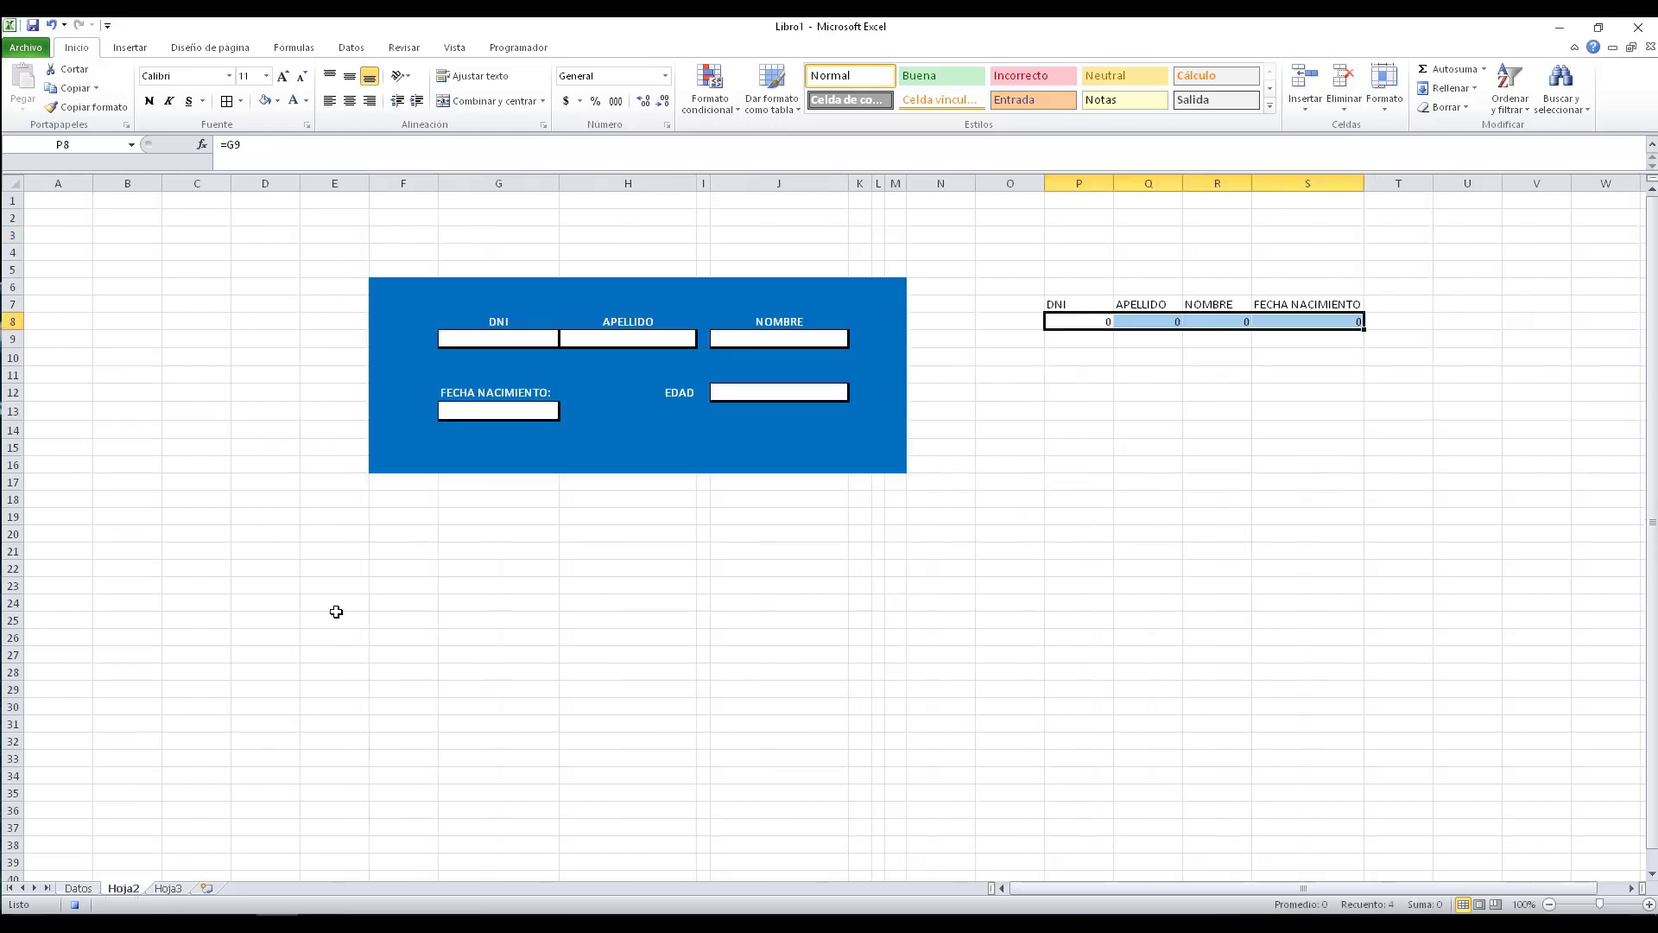
{"action": "left_click", "coordinate": [512, 421]}
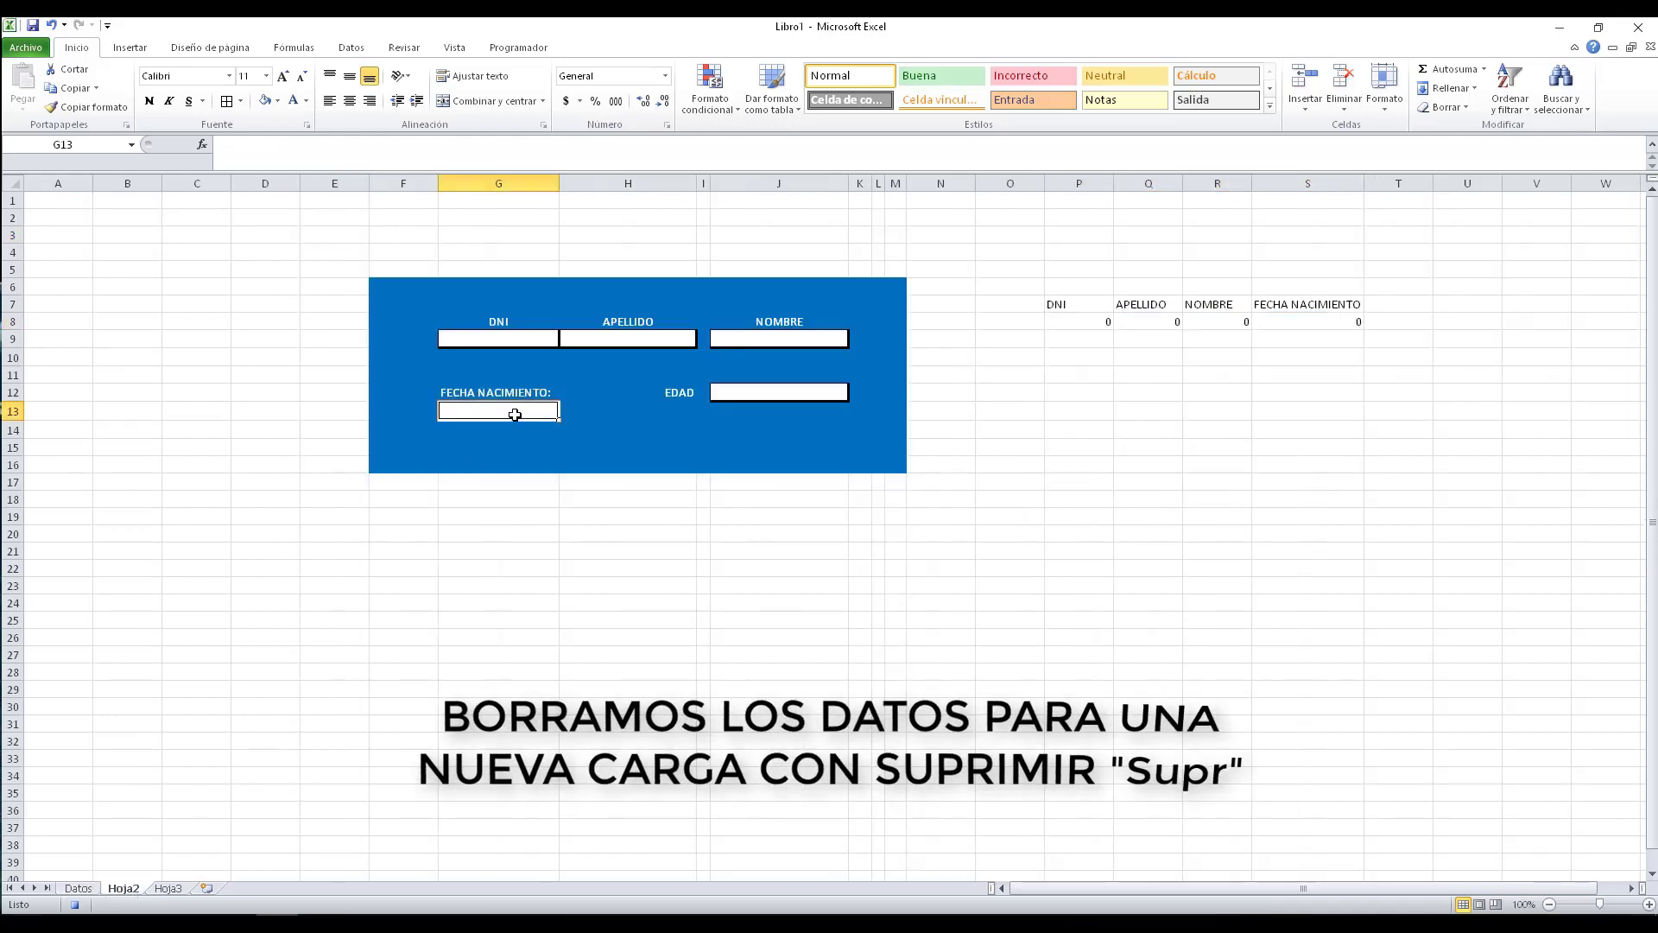
{"action": "left_click", "coordinate": [758, 337]}
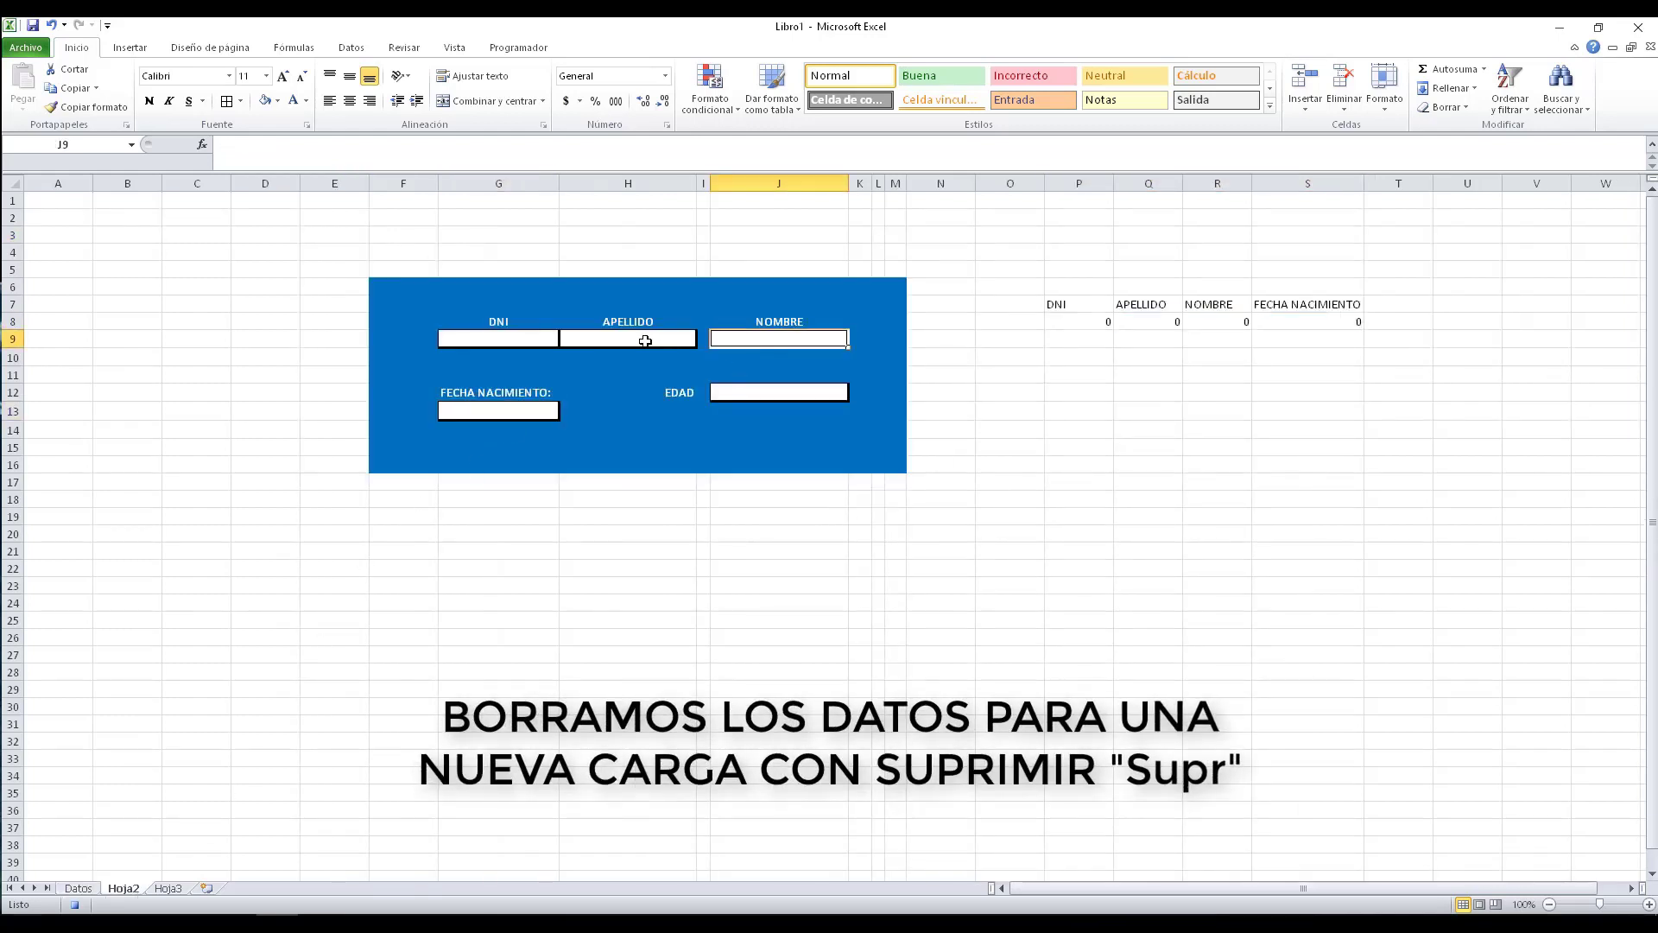
{"action": "left_click", "coordinate": [645, 341]}
{"action": "left_click", "coordinate": [516, 339]}
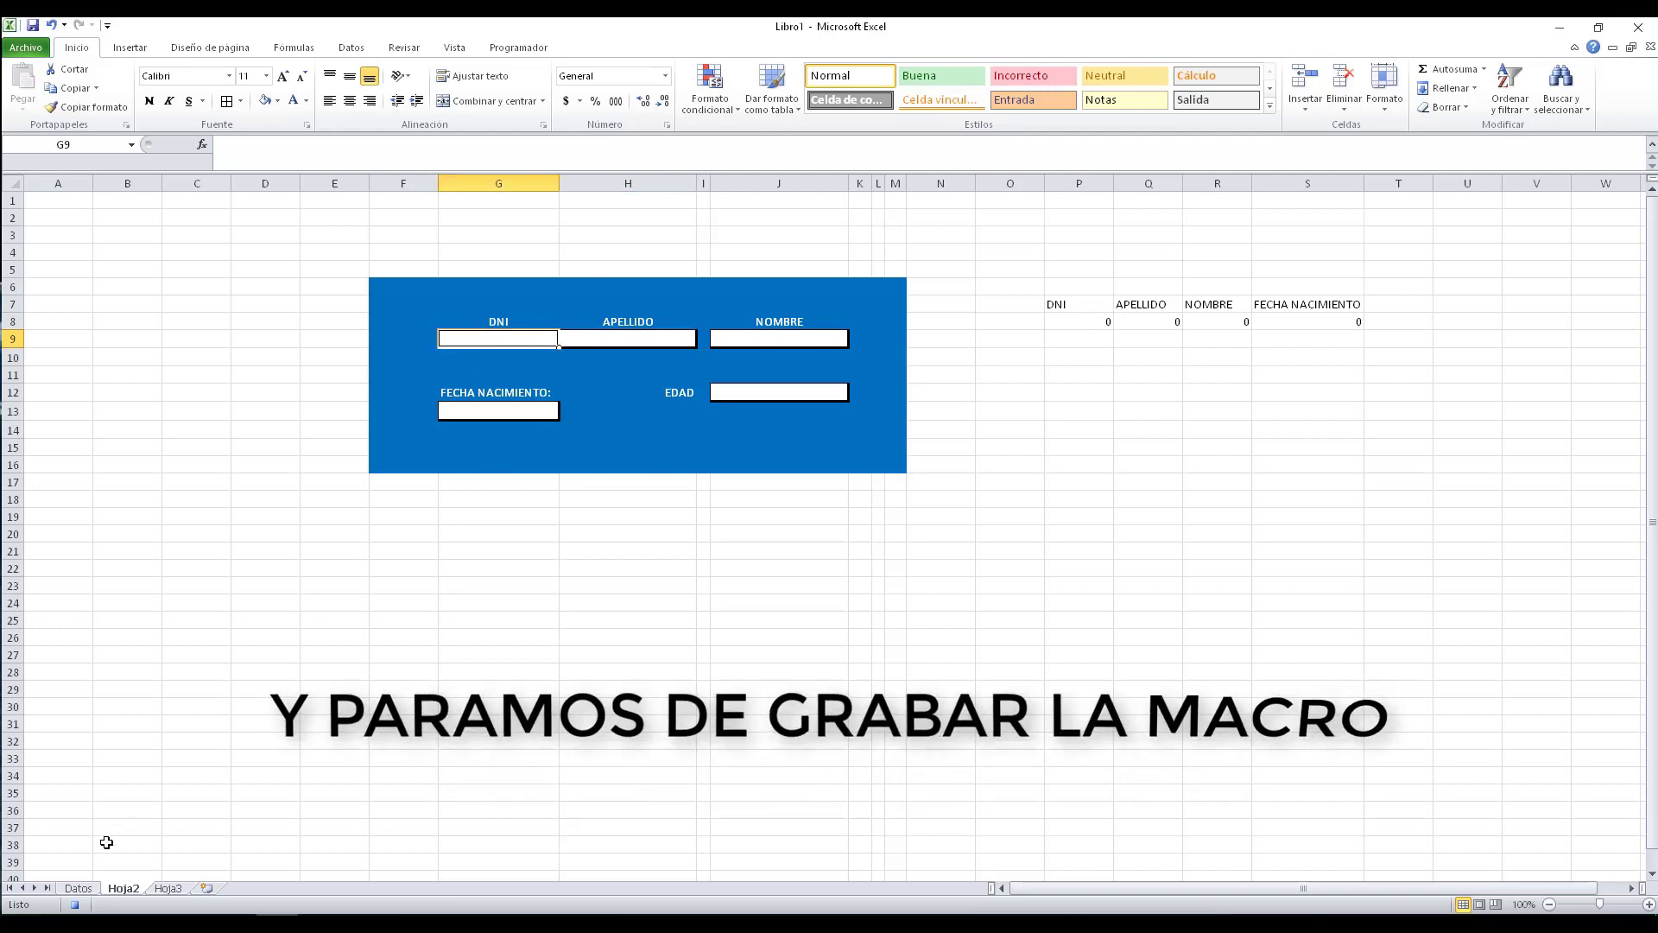
{"action": "left_click", "coordinate": [76, 903]}
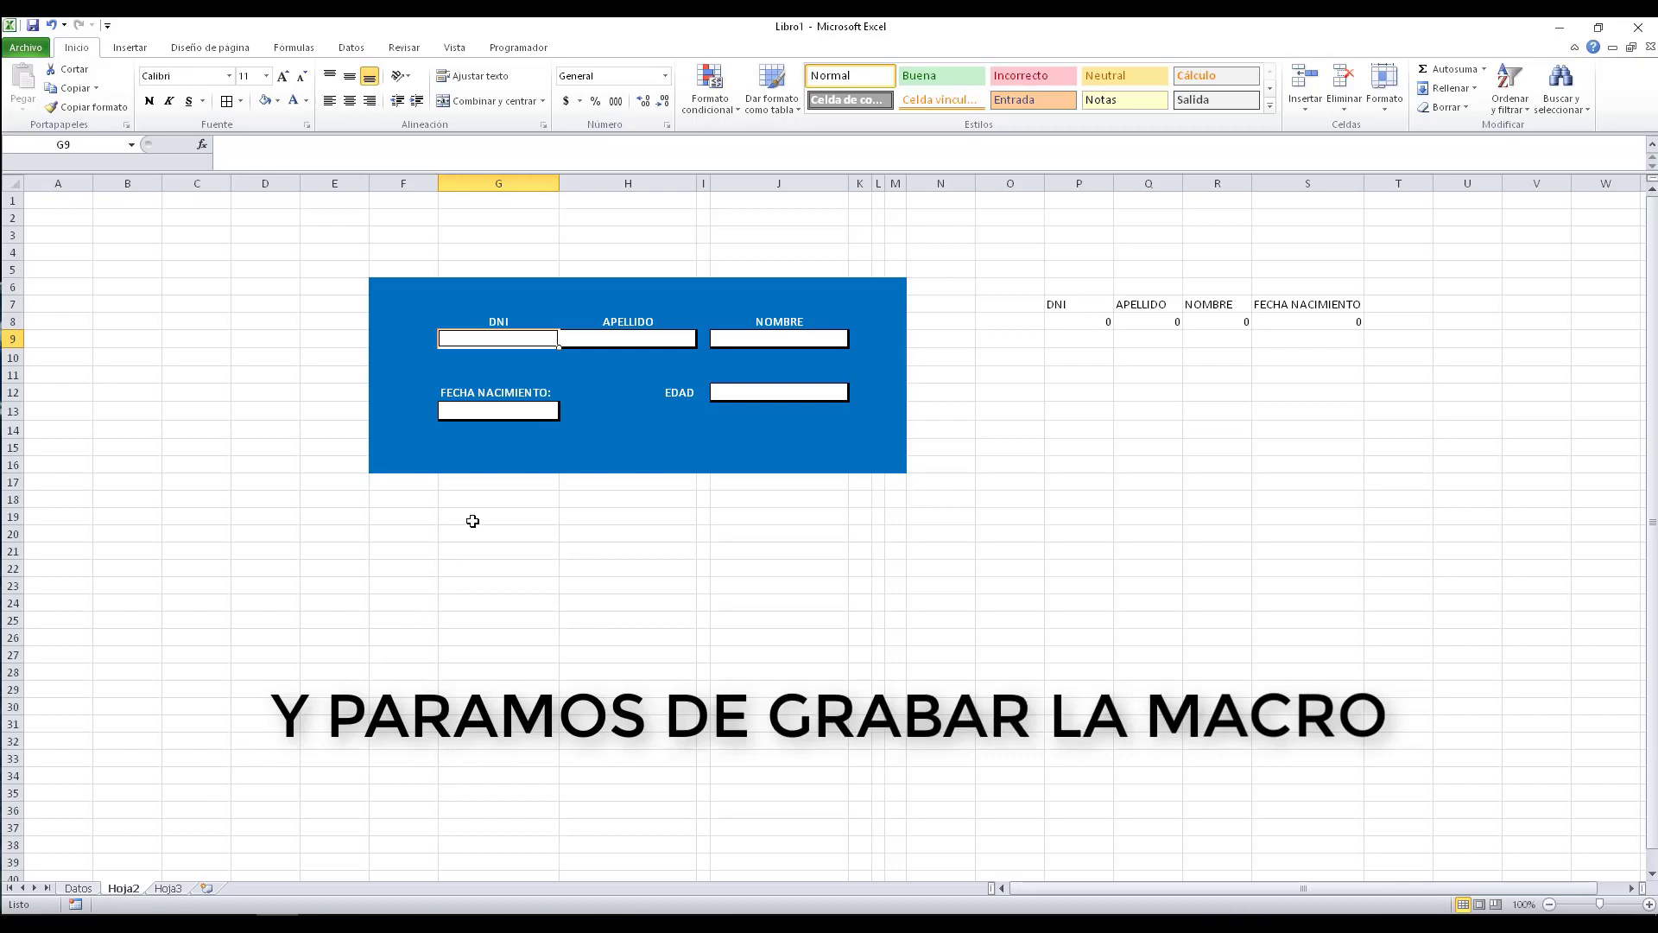
Step: Draw a form-control button below the EDAD entry cell on Hoja2 and assign the ALTA macro to it
{"action": "left_click", "coordinate": [516, 48]}
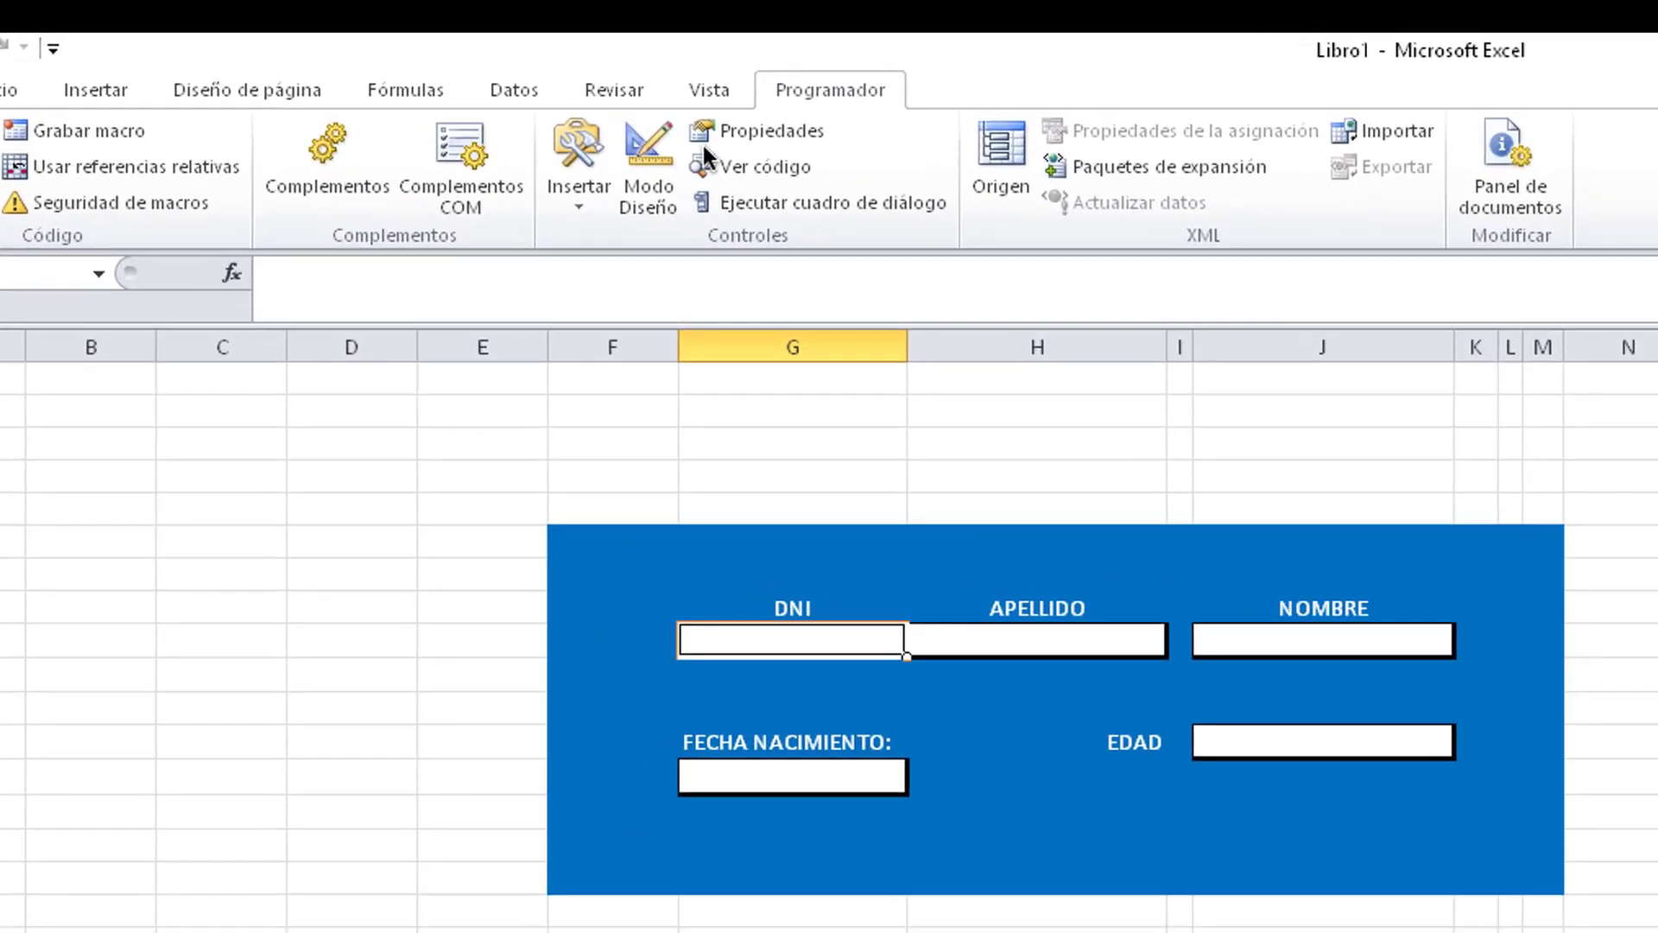
{"action": "left_click", "coordinate": [581, 201]}
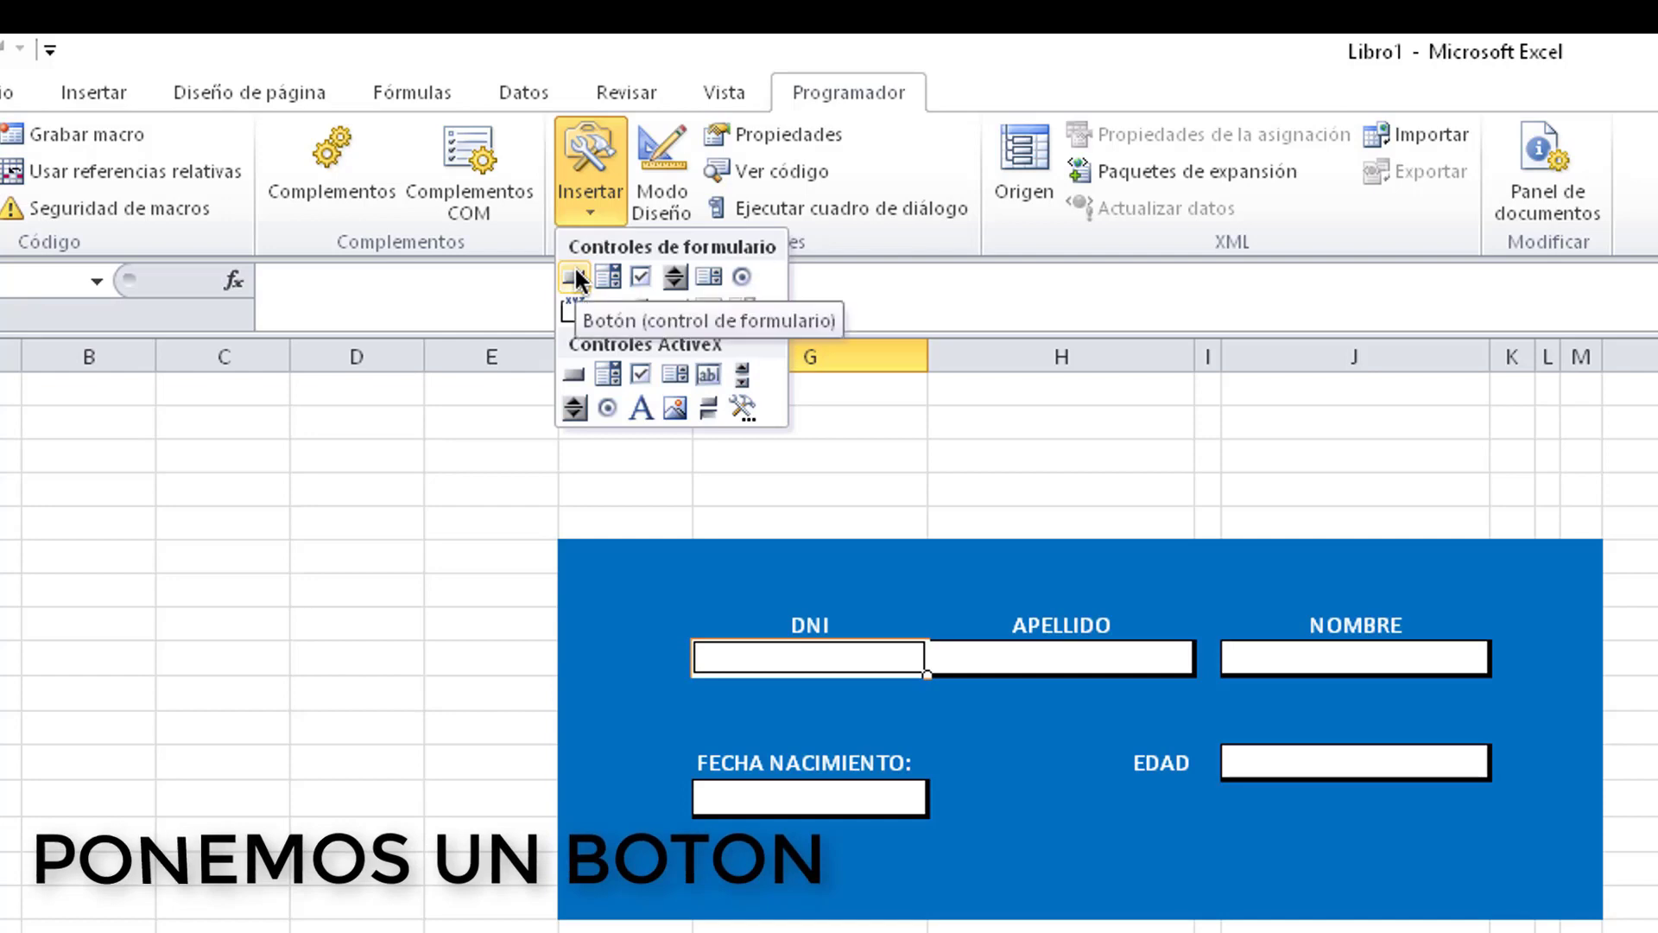
{"action": "left_click", "coordinate": [575, 277]}
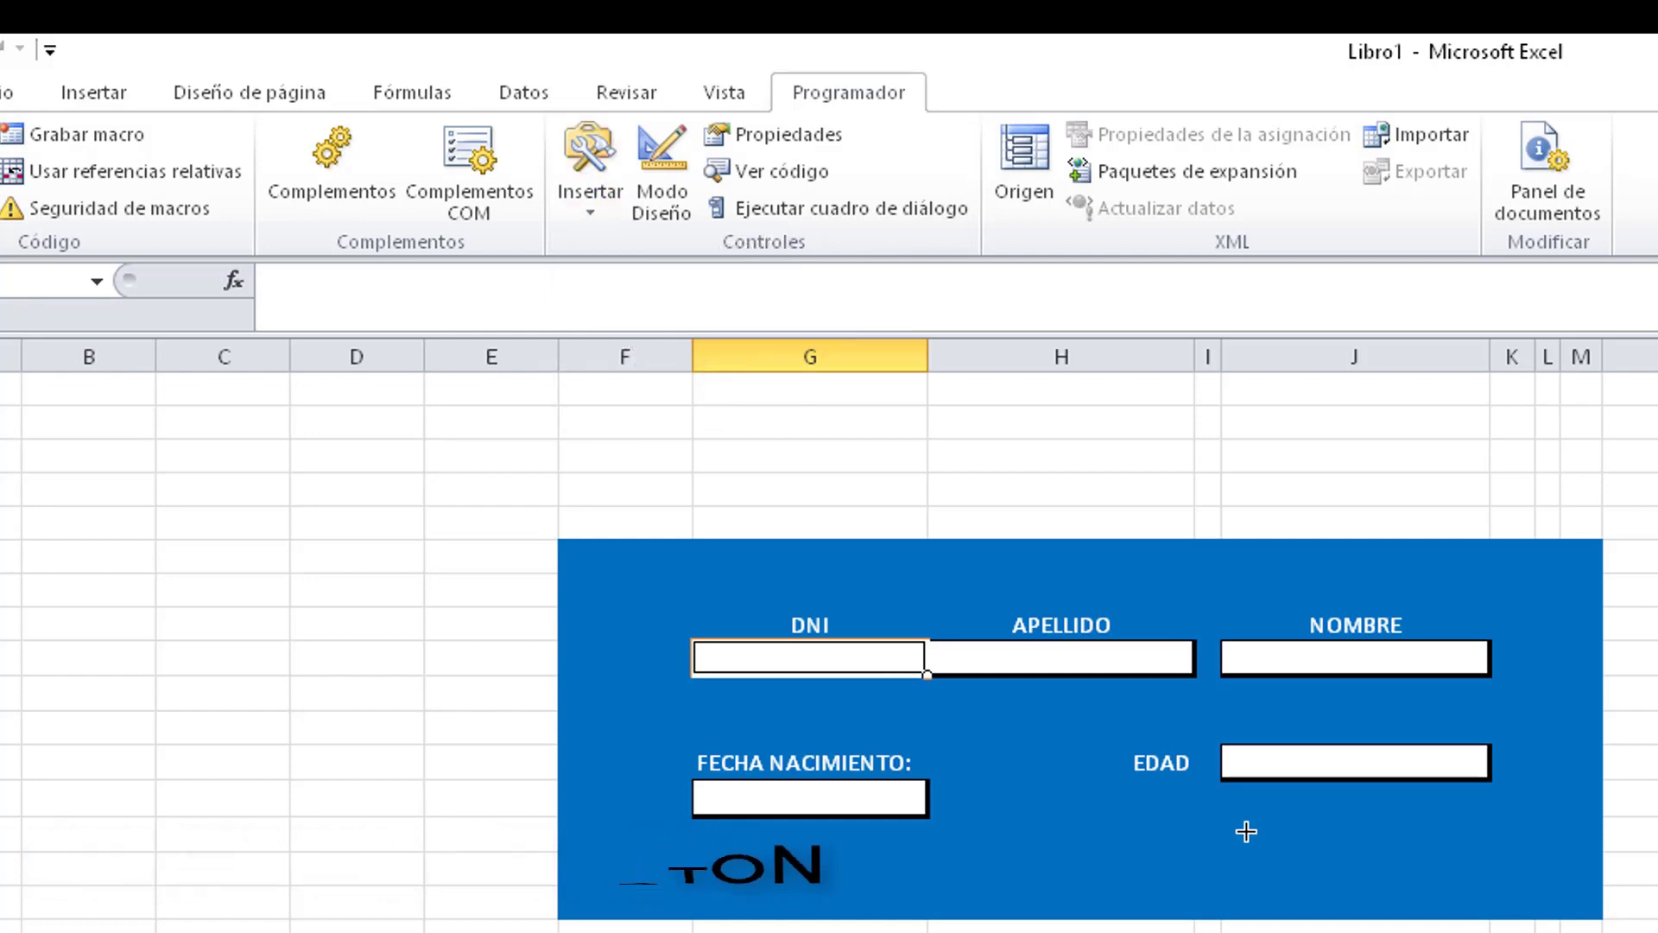
{"action": "left_click_drag", "start_coordinate": [1200, 827], "coordinate": [1541, 892]}
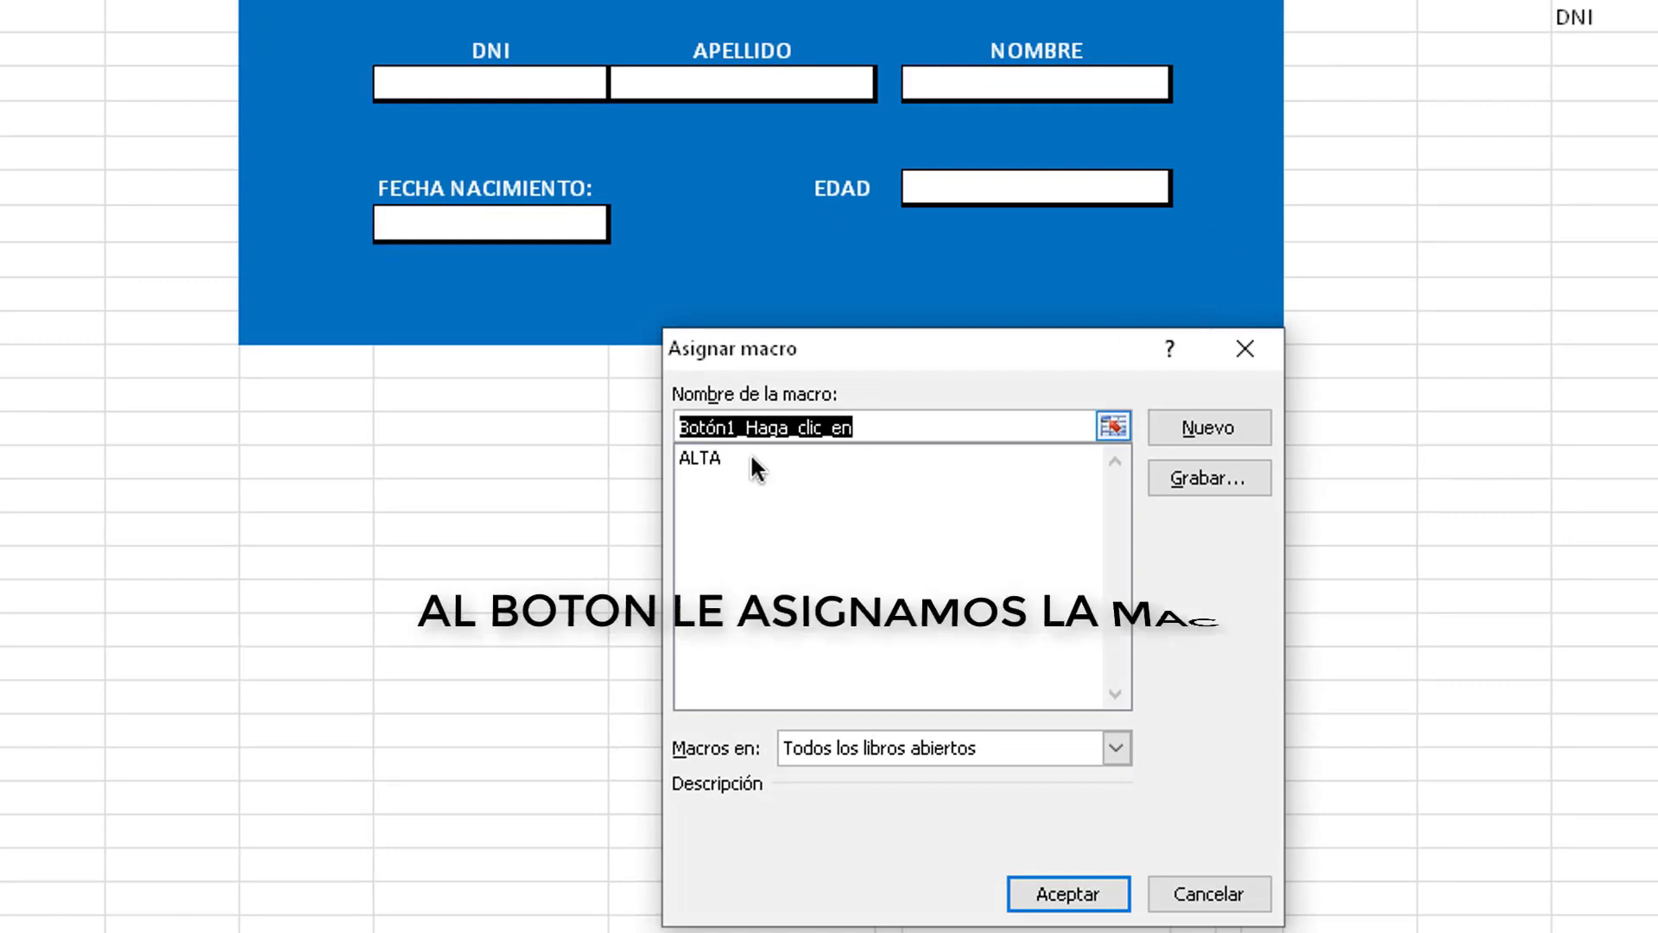
{"action": "left_click", "coordinate": [710, 459]}
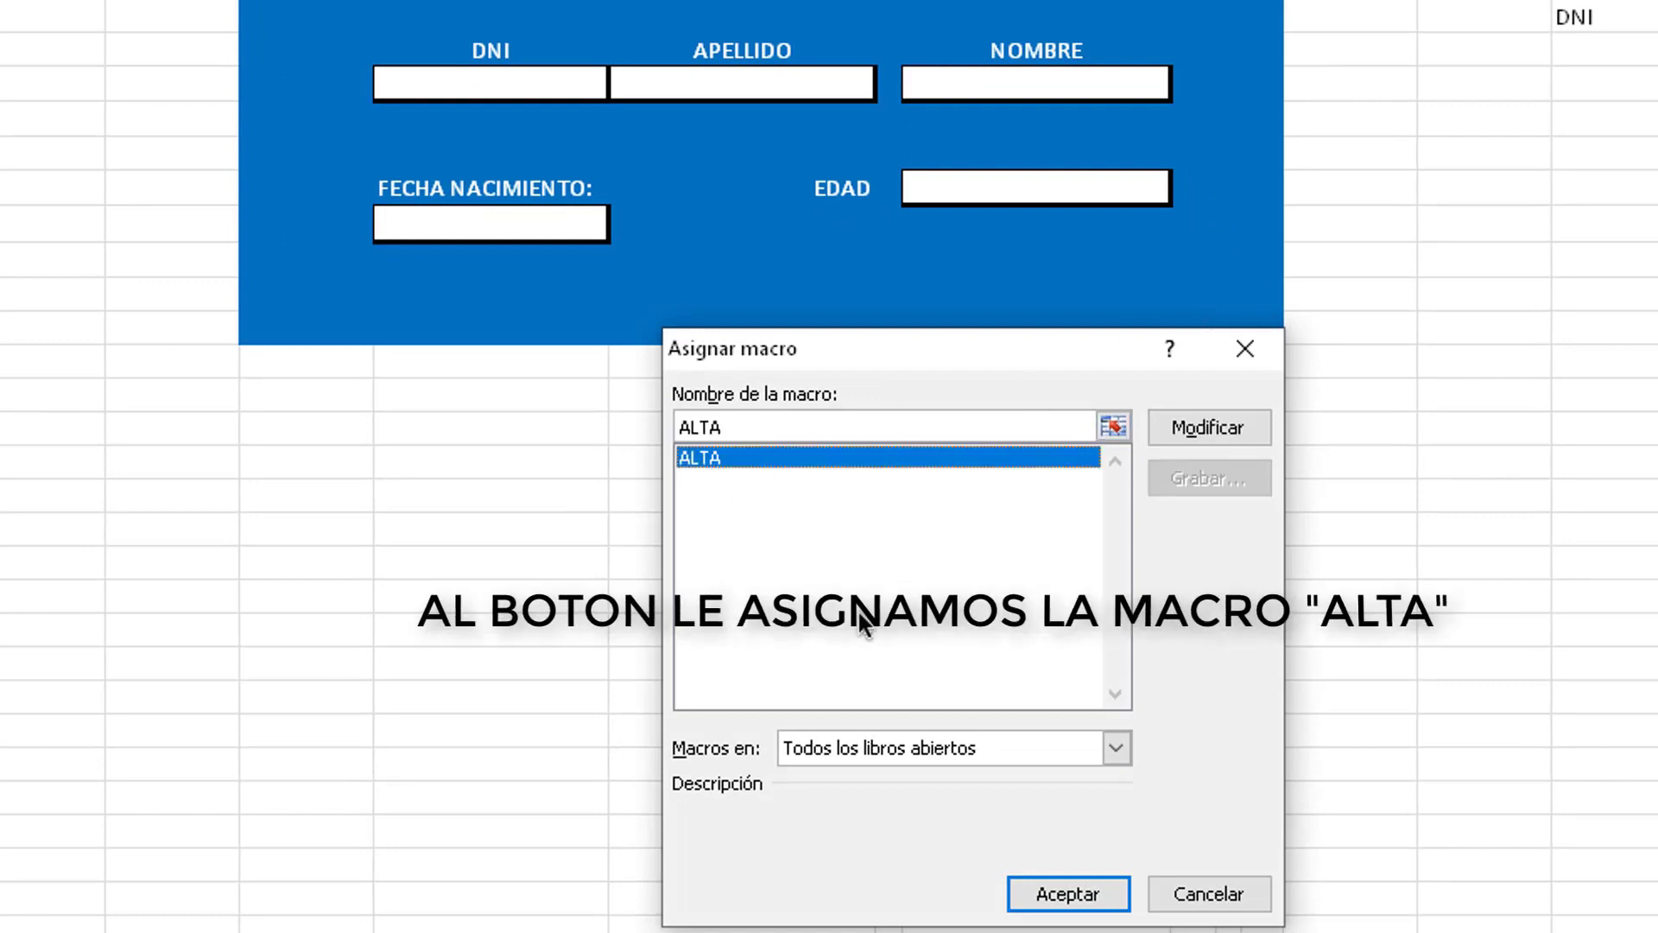
{"action": "left_click", "coordinate": [1075, 893]}
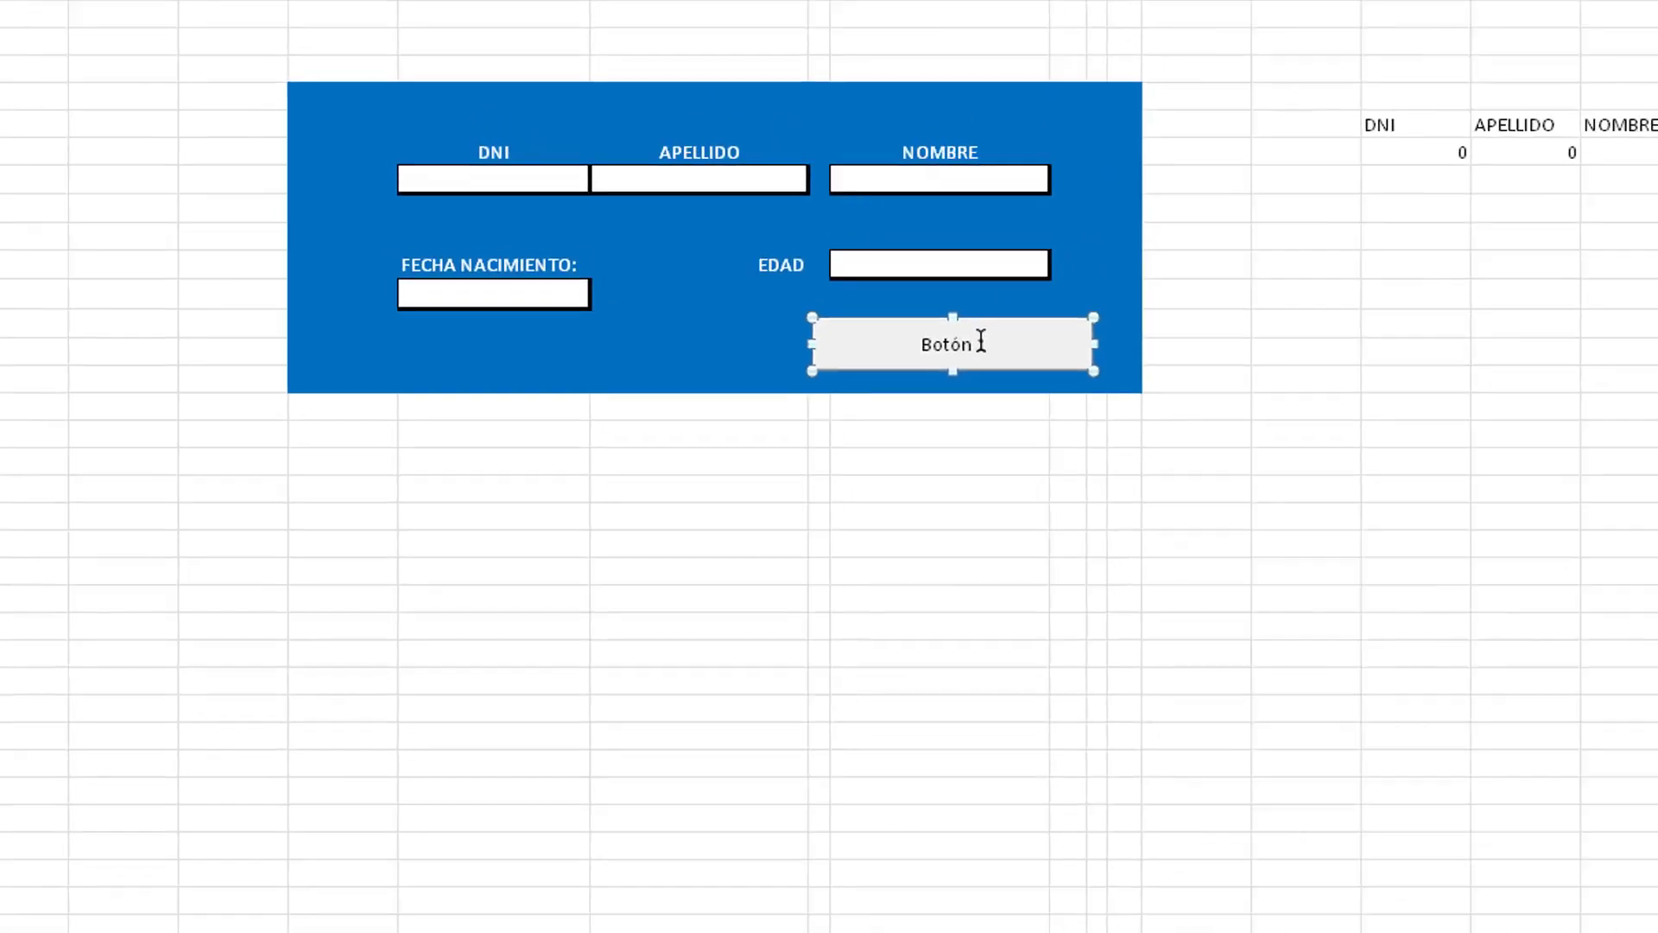
Step: Replace the new button's caption with GUARDAR
{"action": "key", "text": "Delete"}
{"action": "key", "text": "Delete"}
{"action": "key", "text": "Delete"}
{"action": "key", "text": "Delete"}
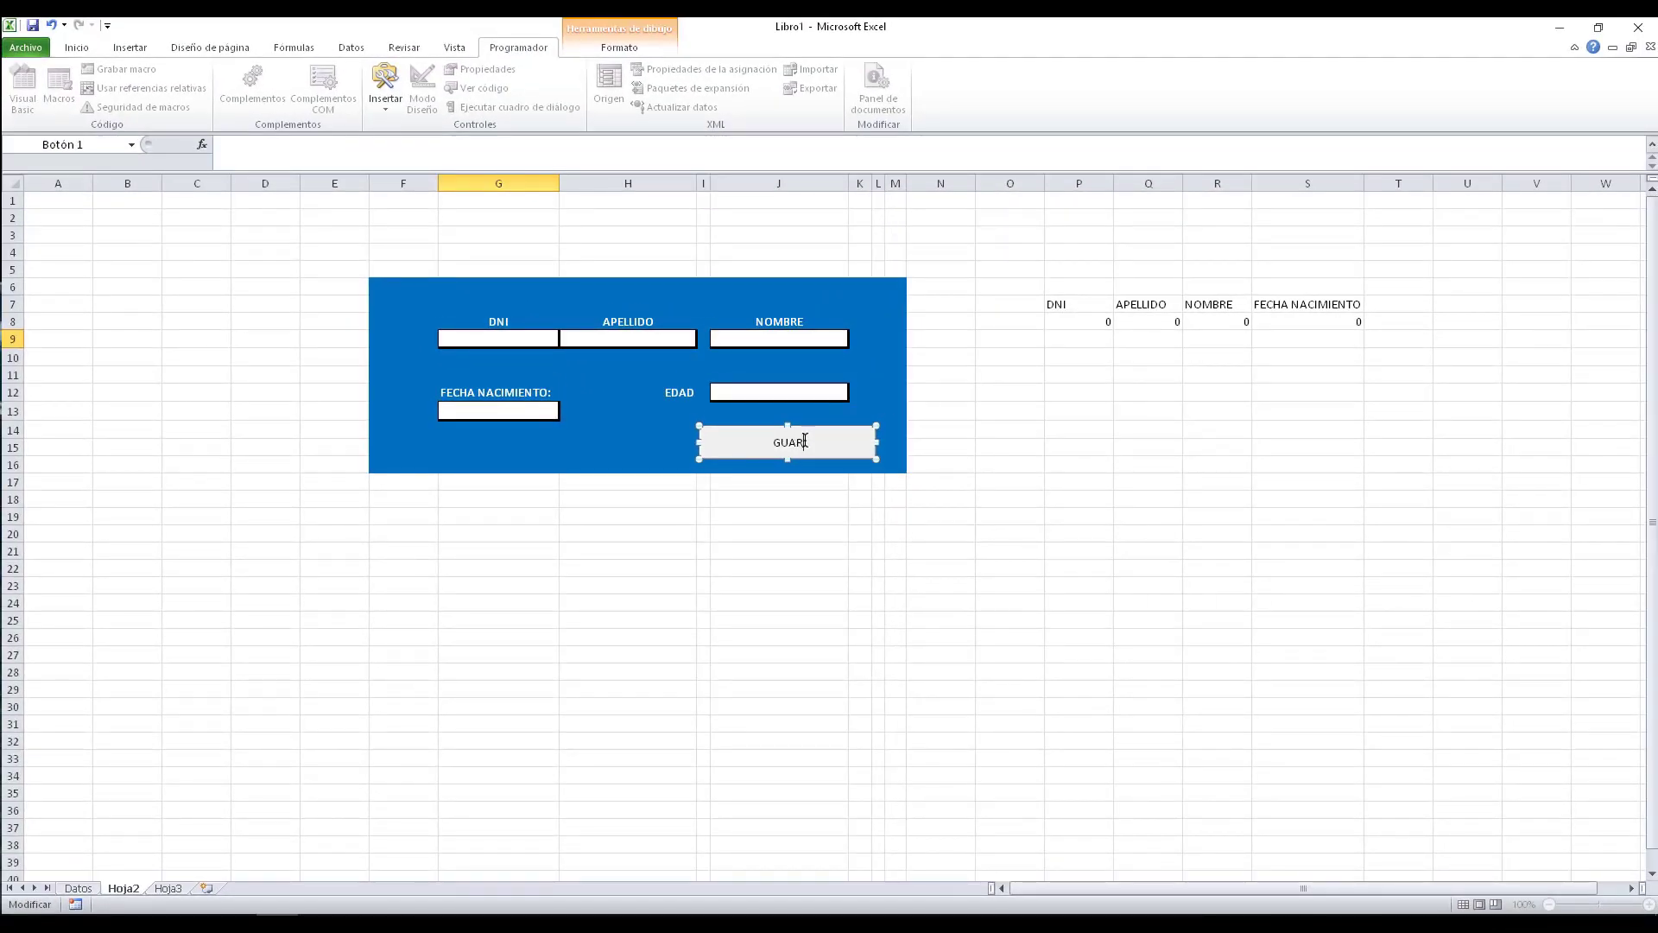
{"action": "left_click", "coordinate": [846, 502]}
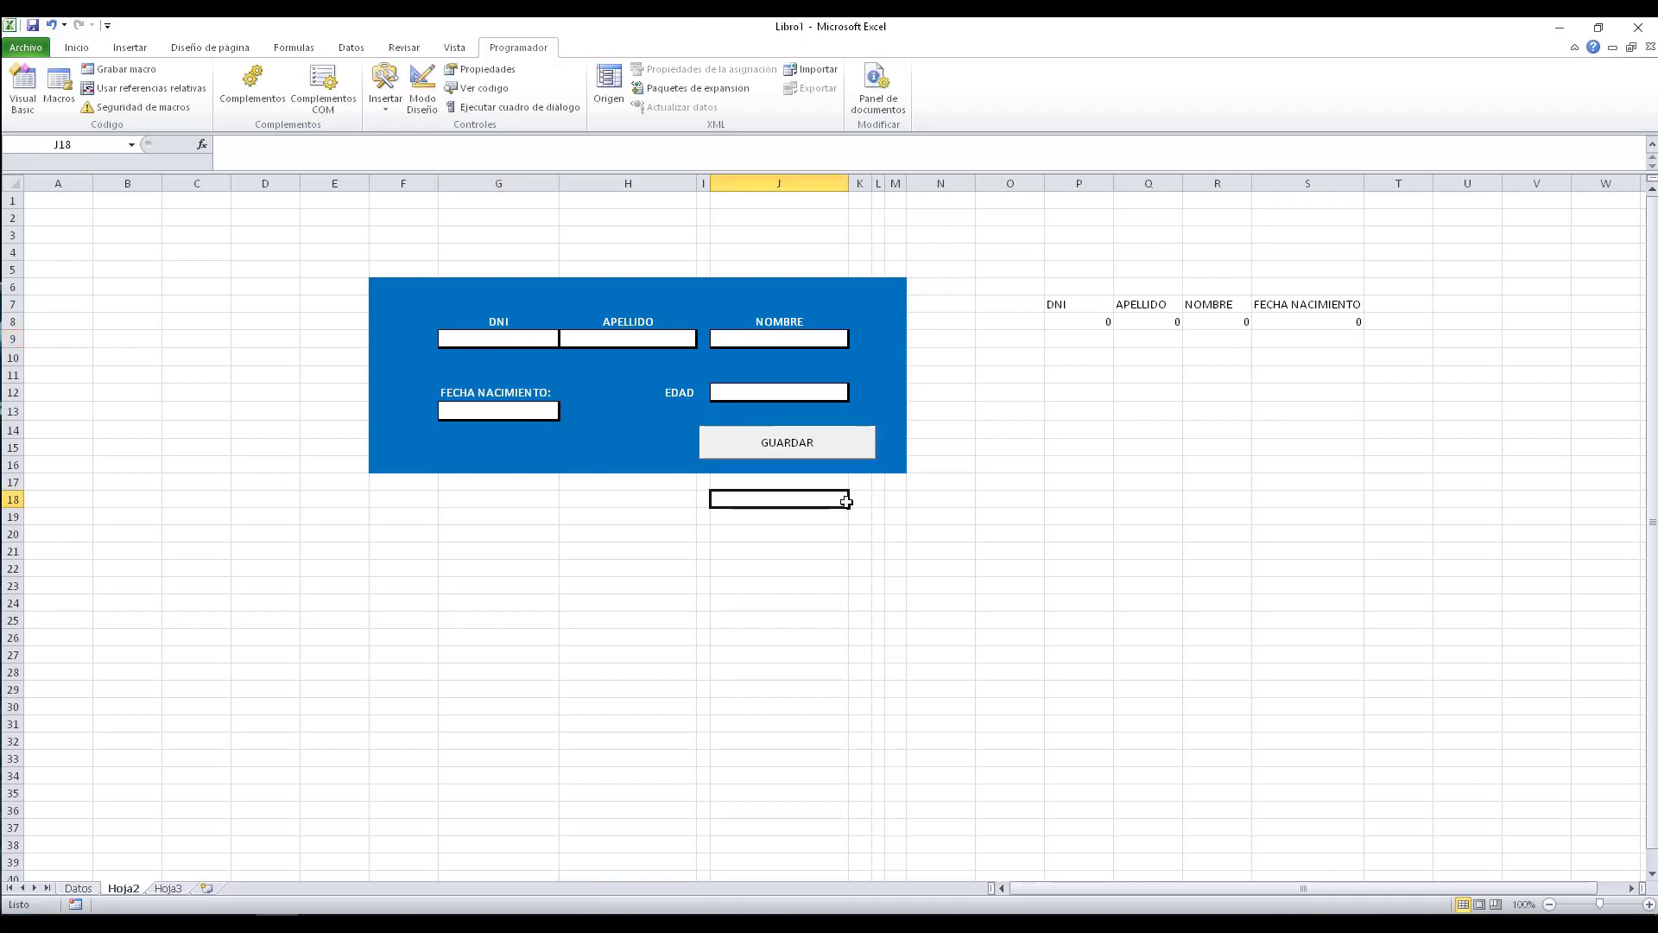
Step: Delete row 2, the empty record created during macro recording, from the Datos sheet
{"action": "left_click", "coordinate": [77, 888]}
{"action": "left_click", "coordinate": [7, 218]}
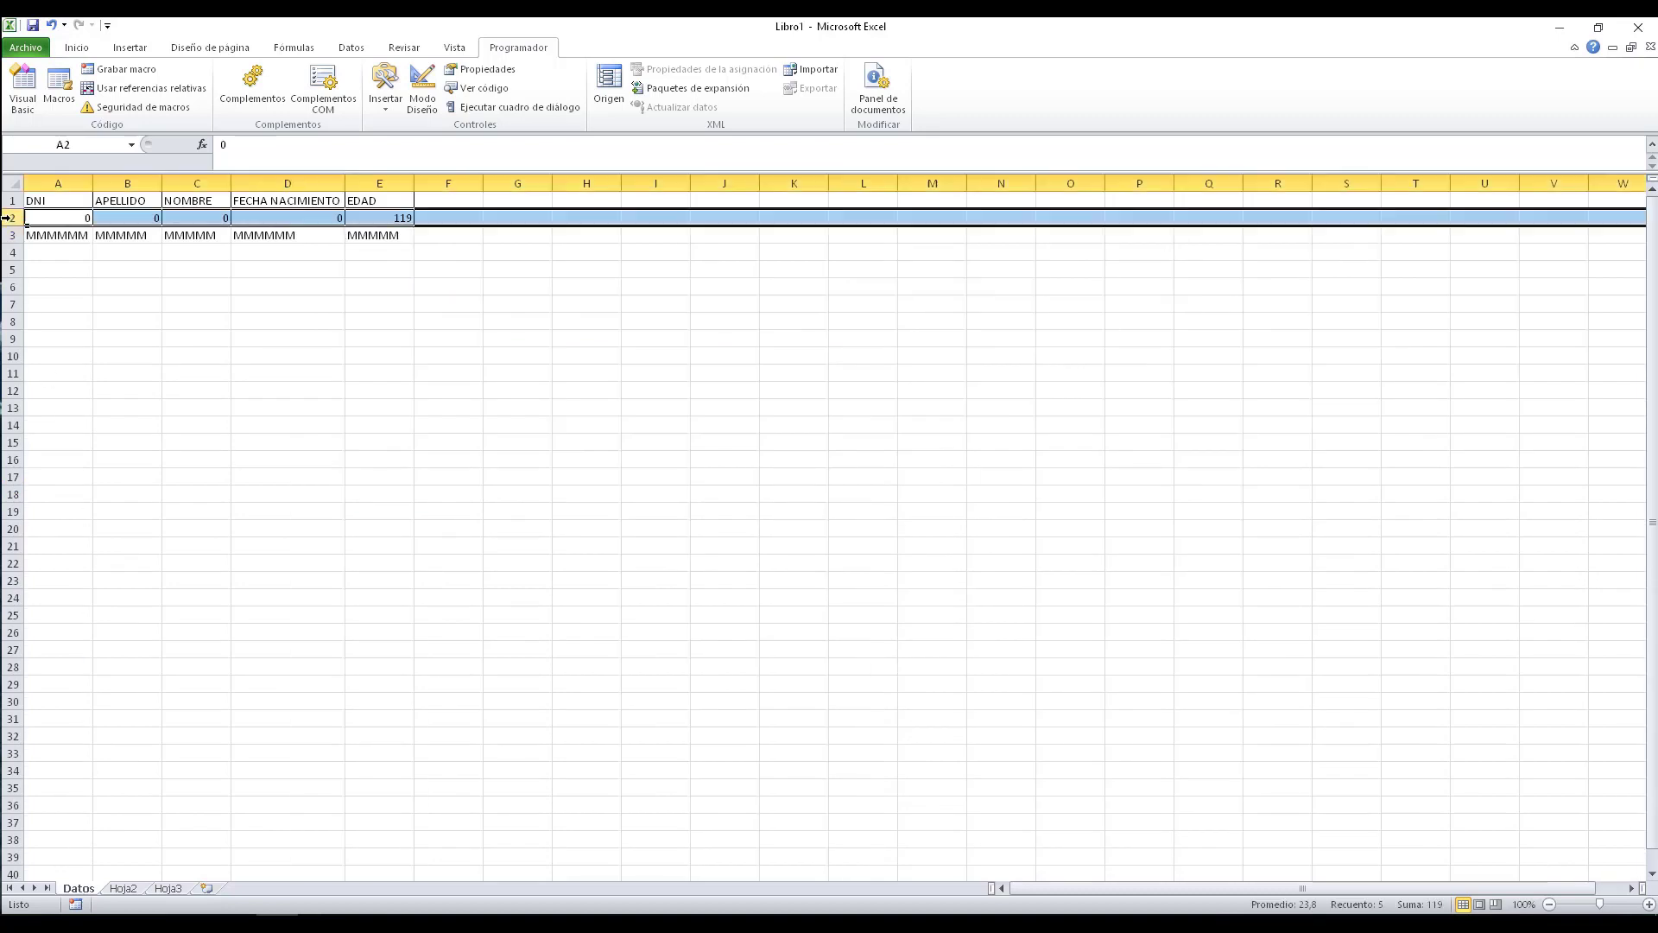
{"action": "right_click", "coordinate": [9, 218]}
{"action": "left_click", "coordinate": [43, 350]}
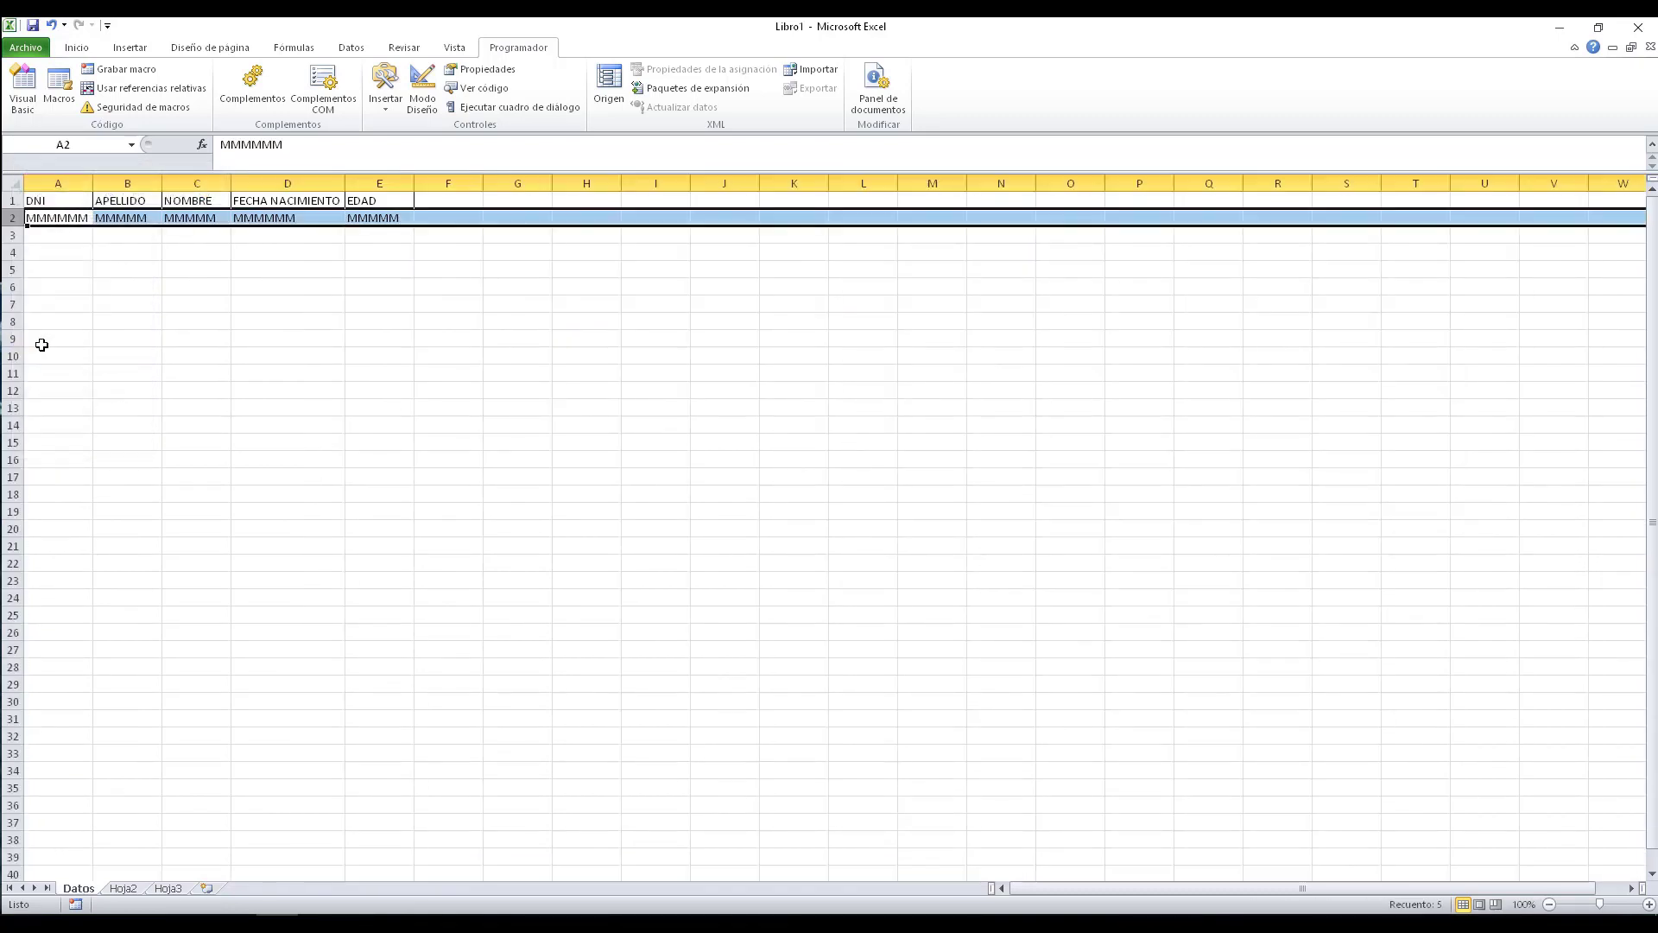
Step: Enter a test person's DNI number, surname and first name in the matching entry cells of the Hoja2 form
{"action": "left_click", "coordinate": [123, 888]}
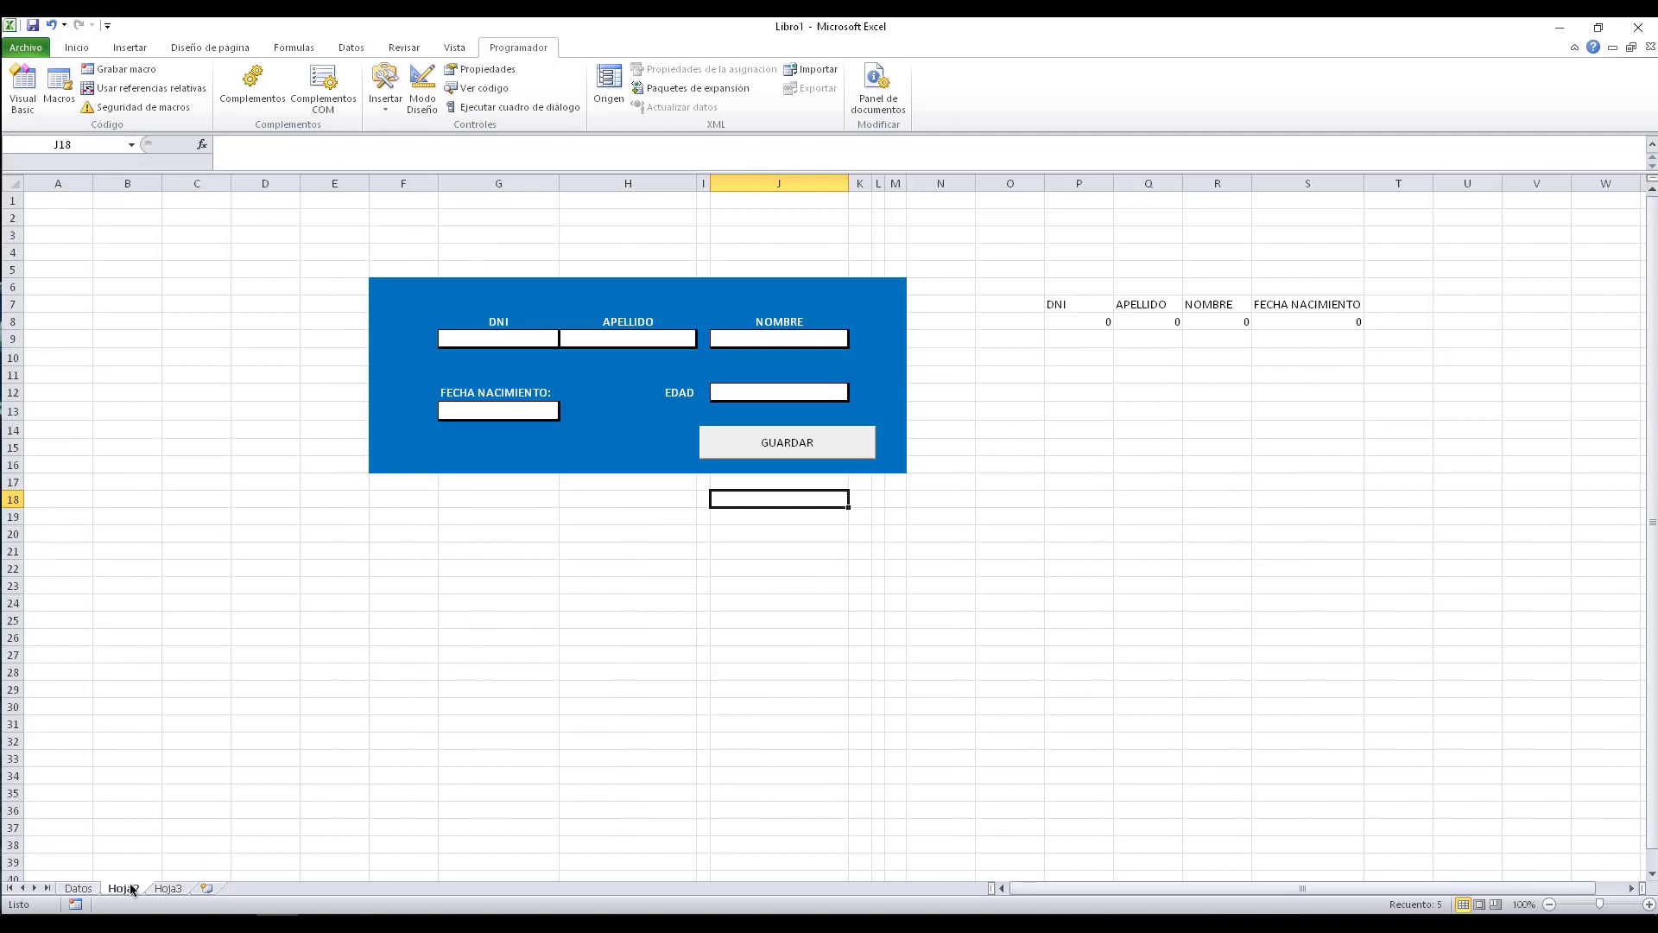
{"action": "left_click", "coordinate": [406, 496]}
{"action": "left_click", "coordinate": [505, 338]}
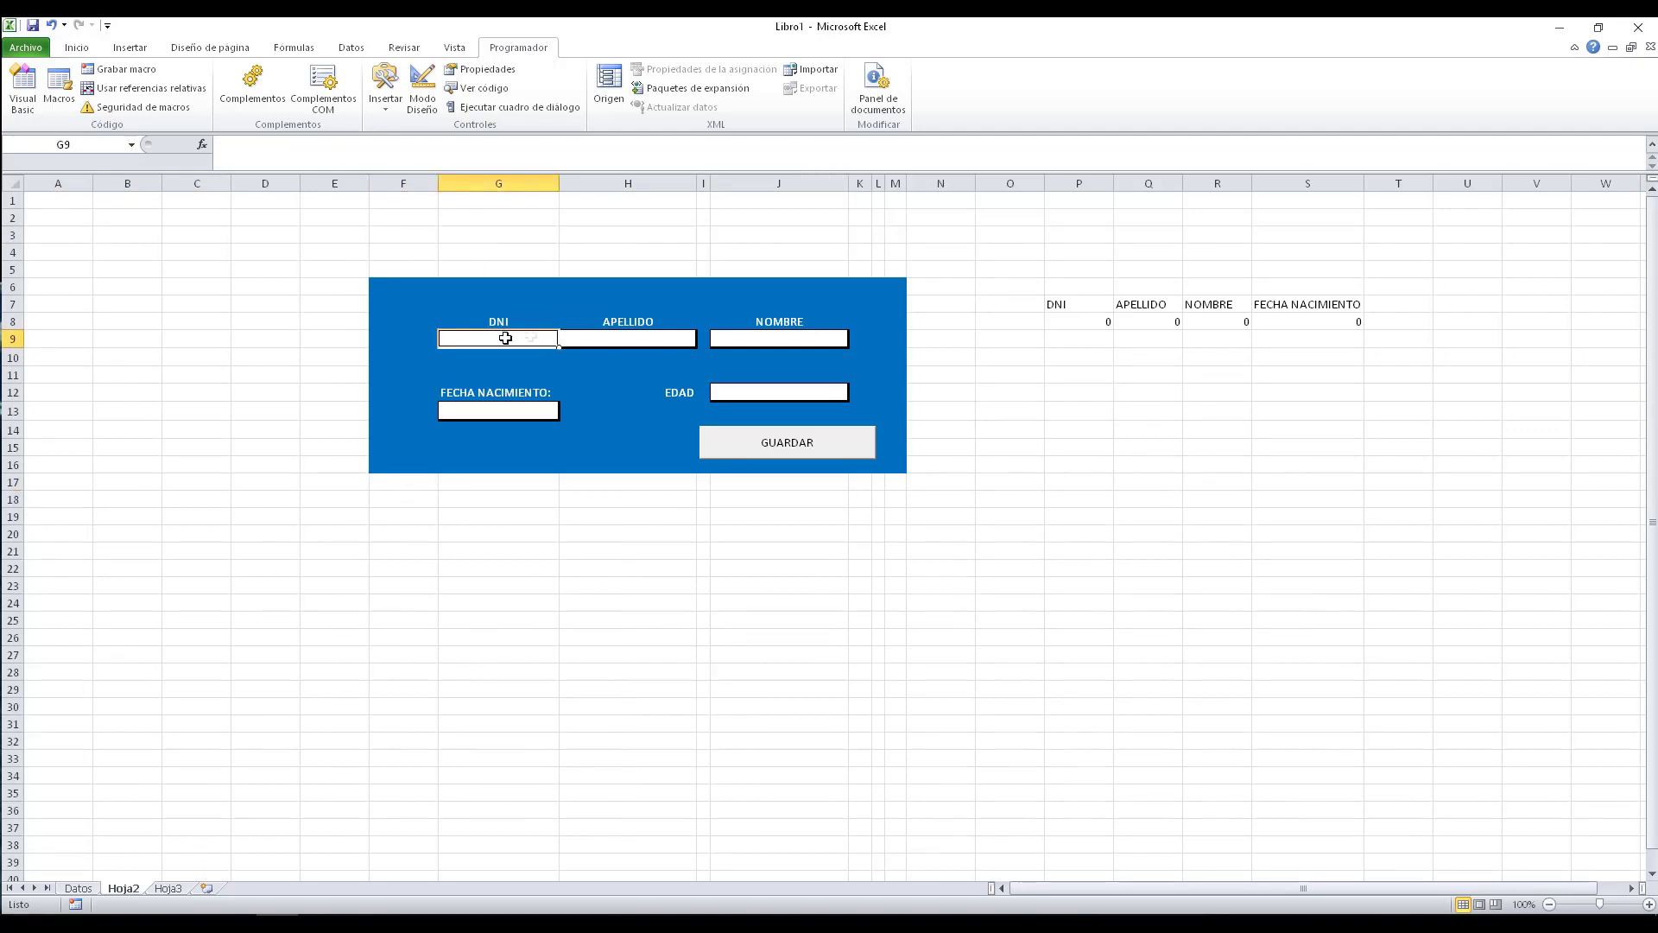
{"action": "type", "text": "47475869"}
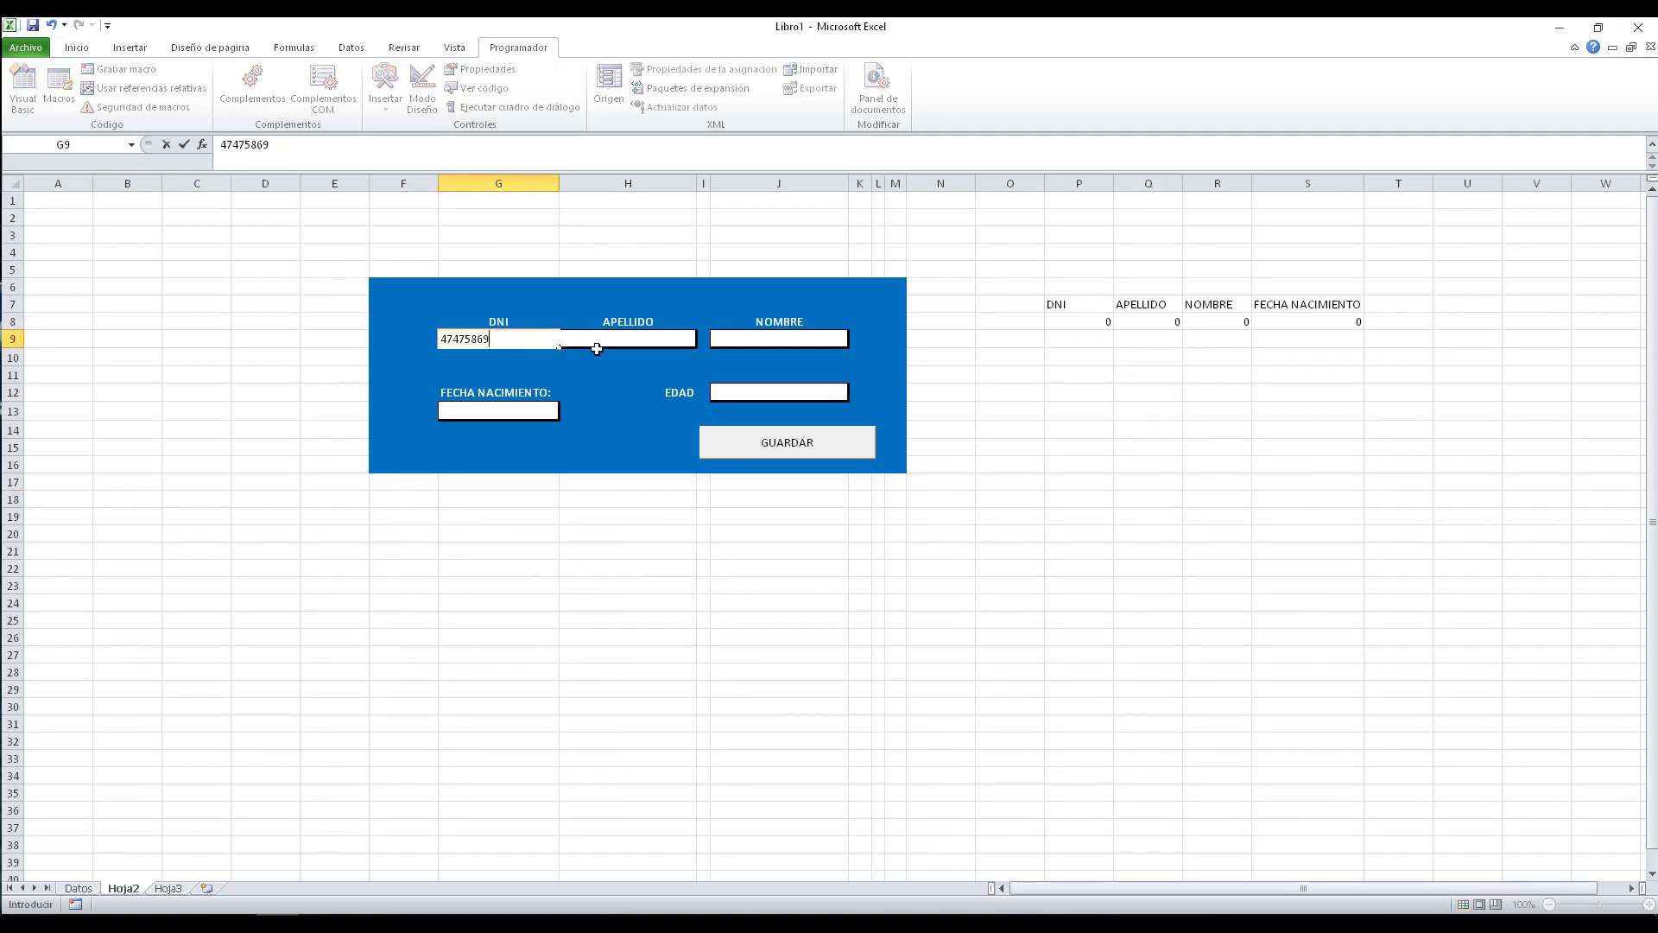
{"action": "left_click", "coordinate": [603, 342]}
{"action": "type", "text": "GOMEZ"}
{"action": "key", "text": "Tab"}
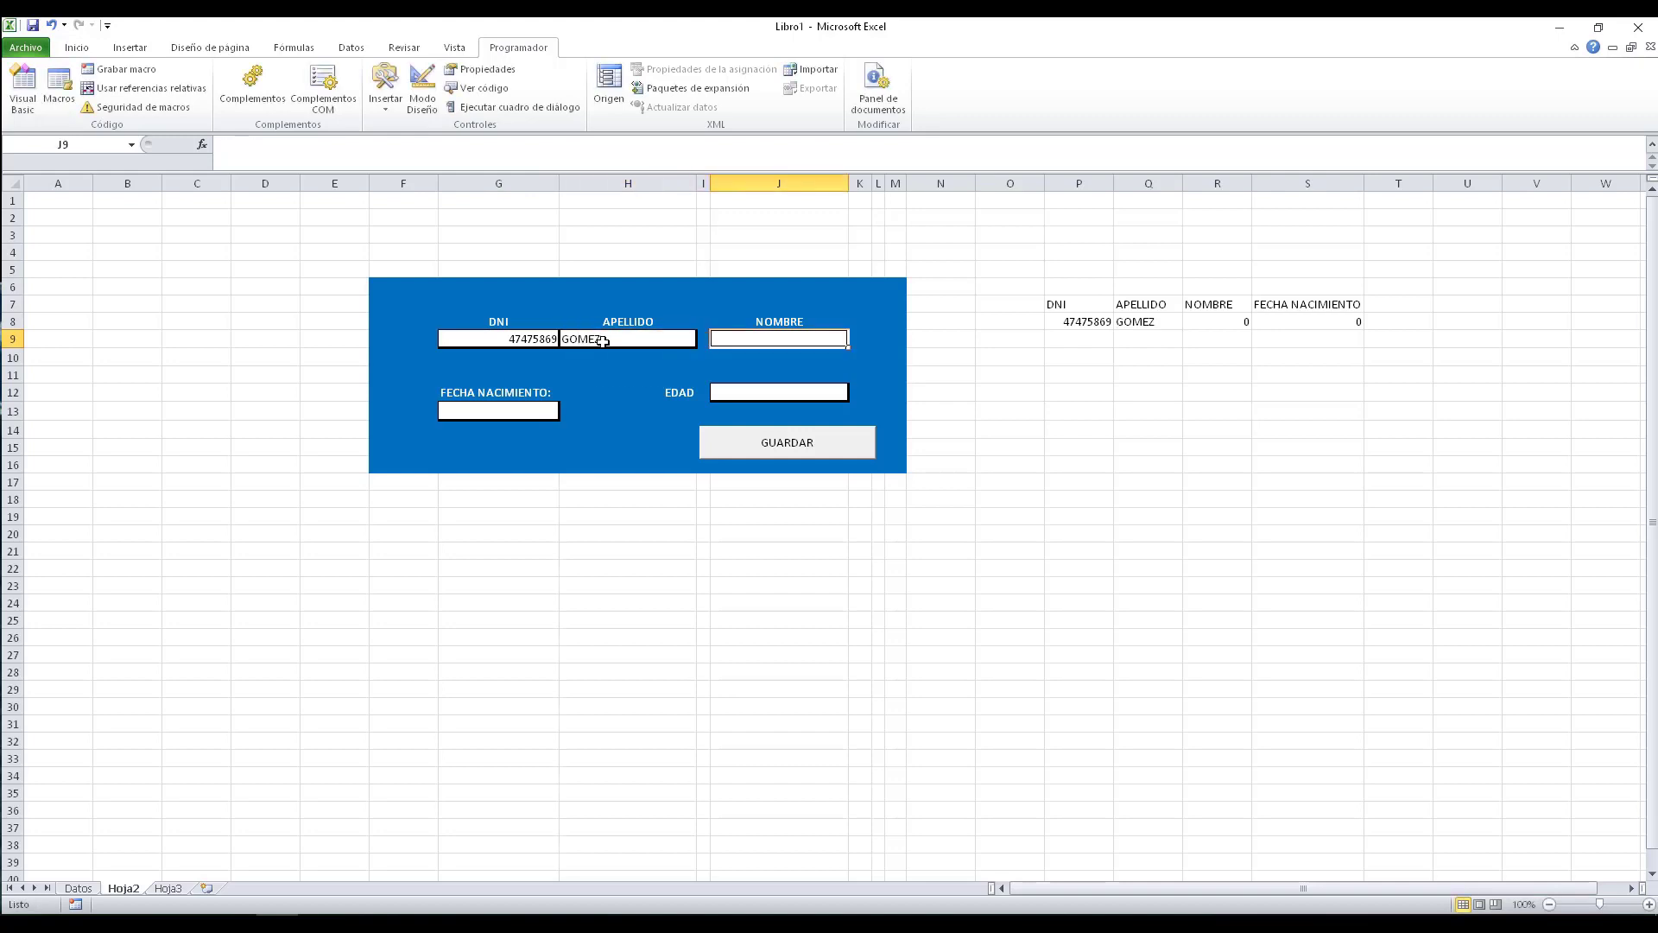
{"action": "type", "text": "LUZ"}
Step: Complete the test record with the person's date of birth, and run GUARDAR to store it, checking the Datos sheet
{"action": "left_click", "coordinate": [511, 409]}
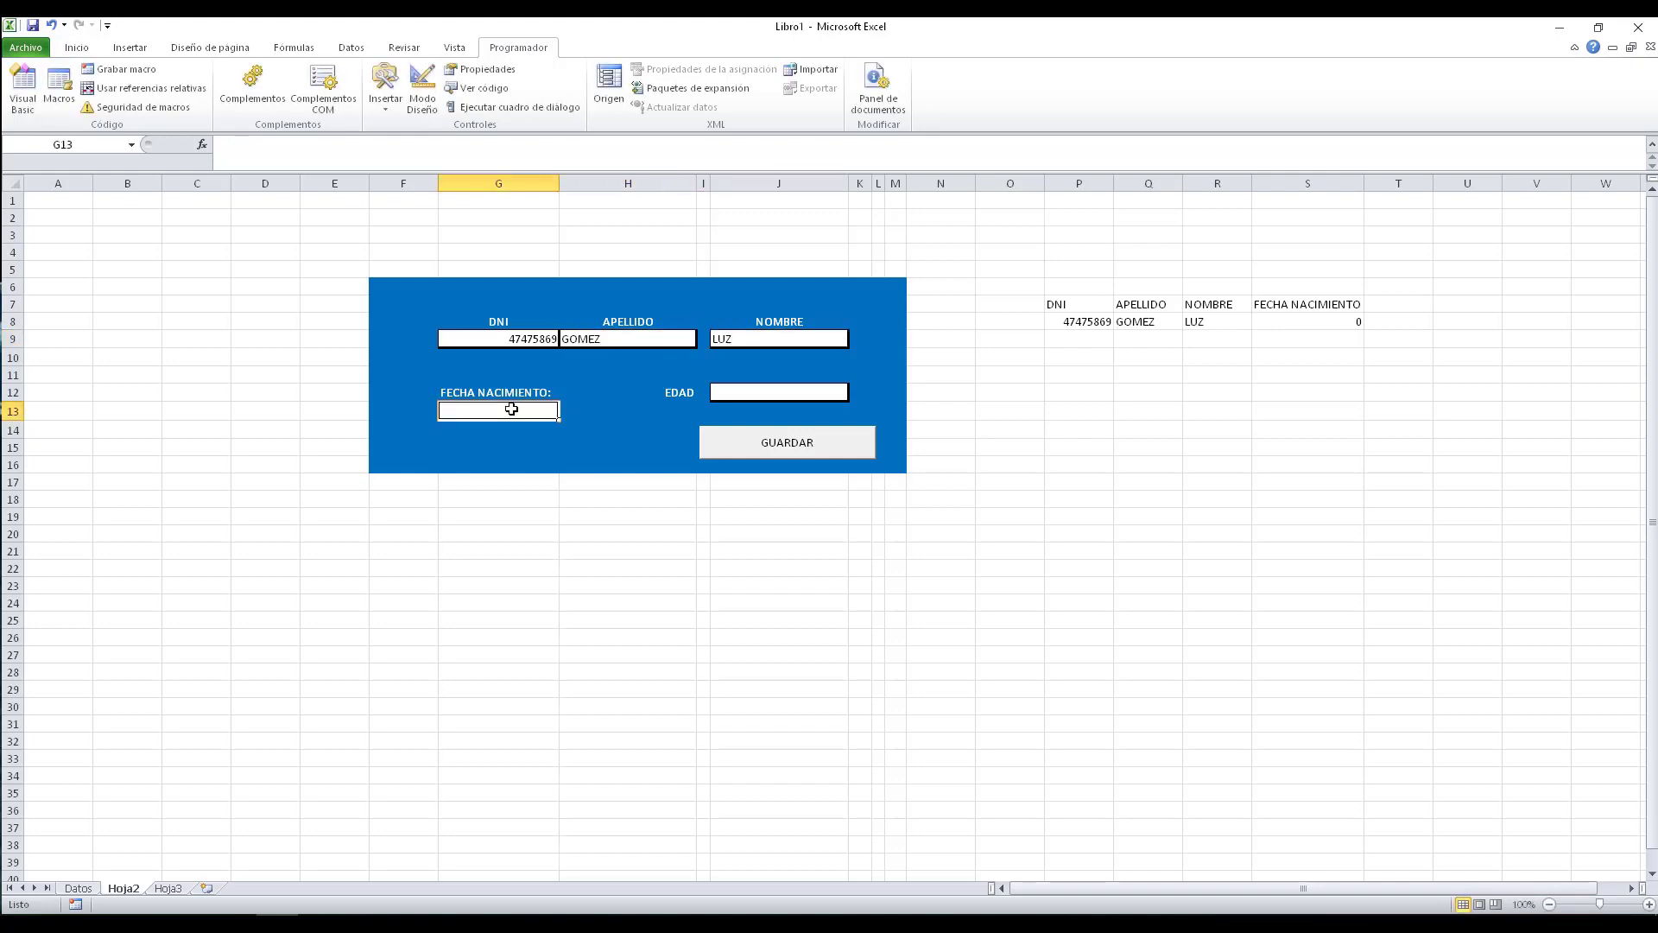
{"action": "type", "text": "01/02/1990"}
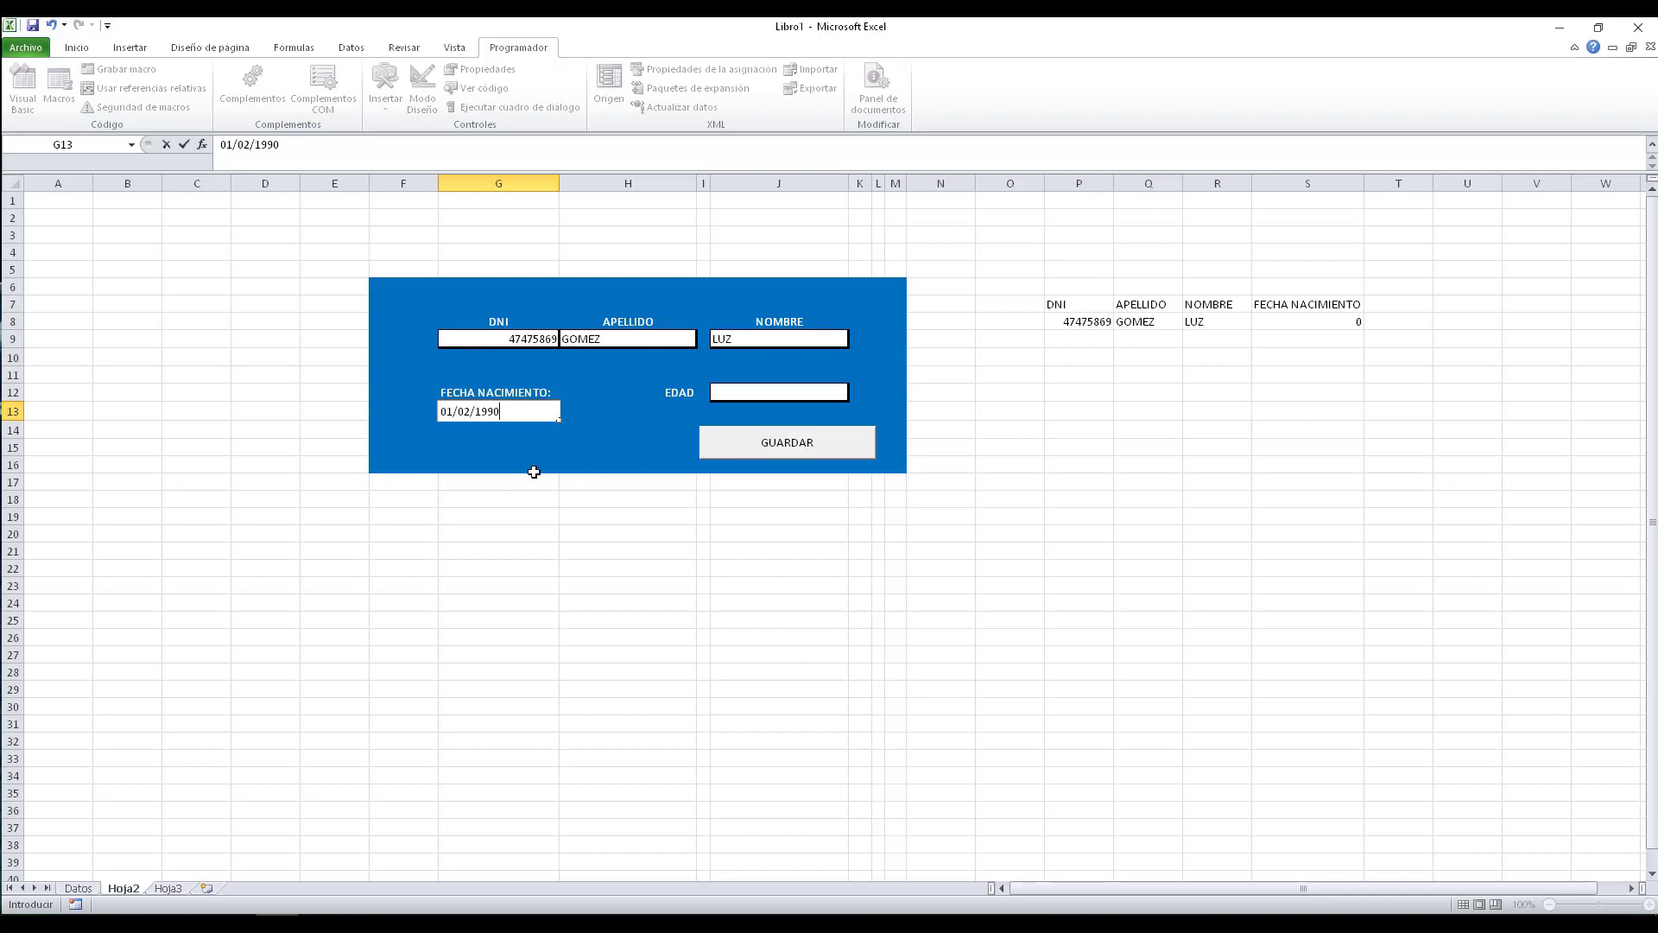
{"action": "left_click", "coordinate": [534, 472]}
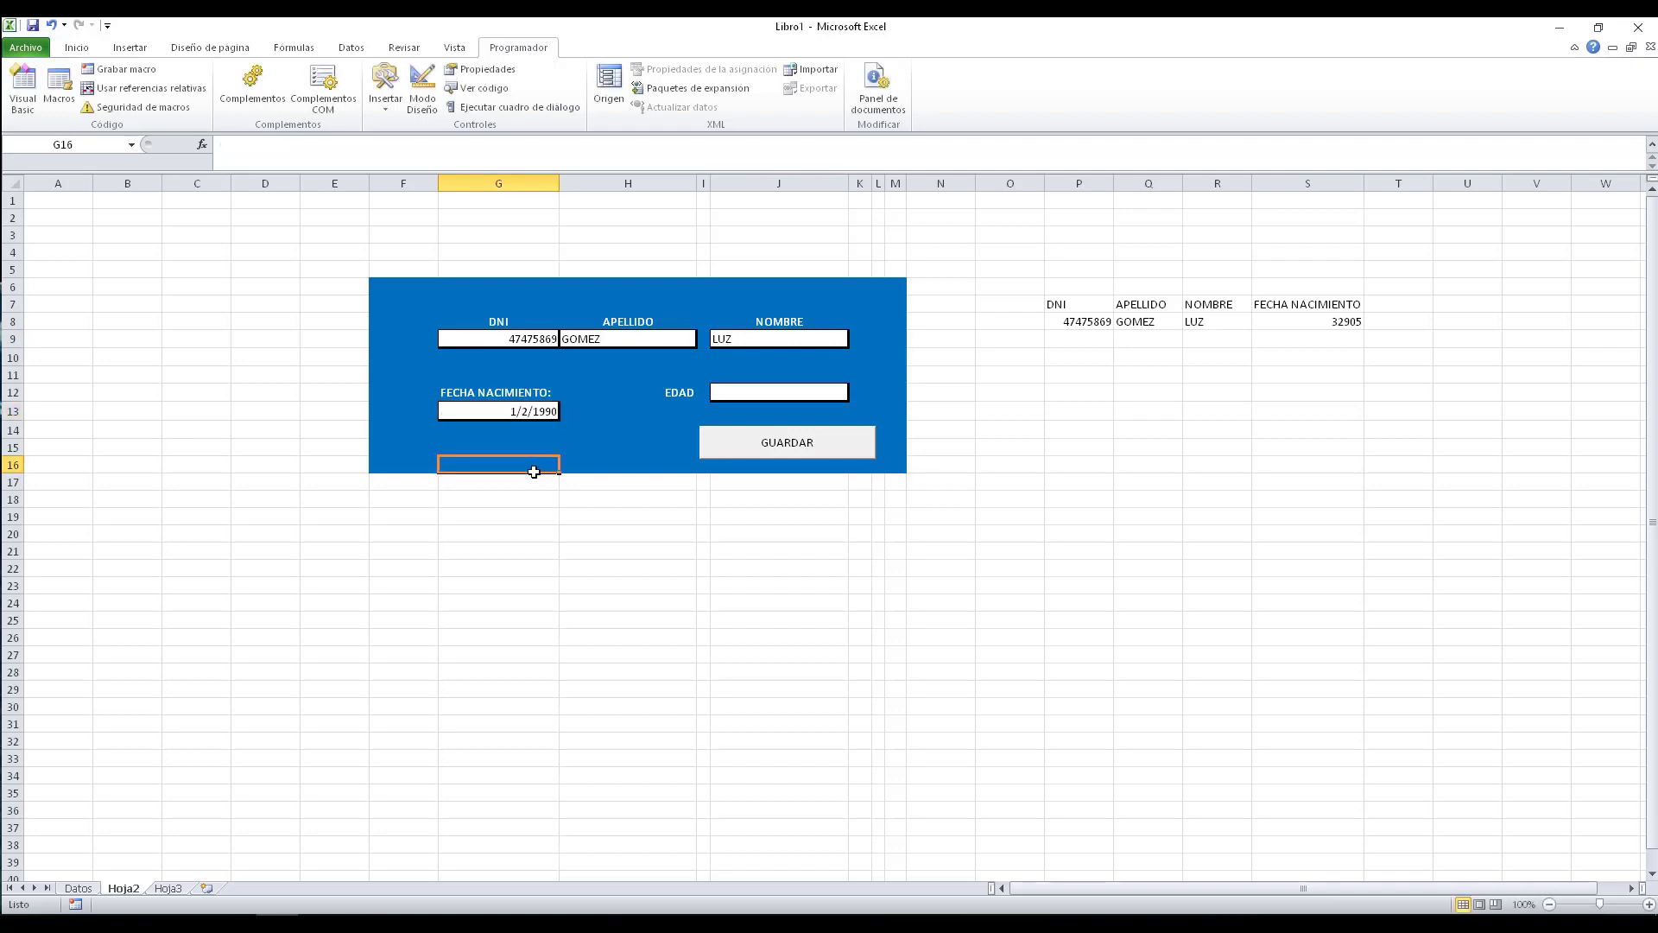
{"action": "left_click", "coordinate": [798, 457]}
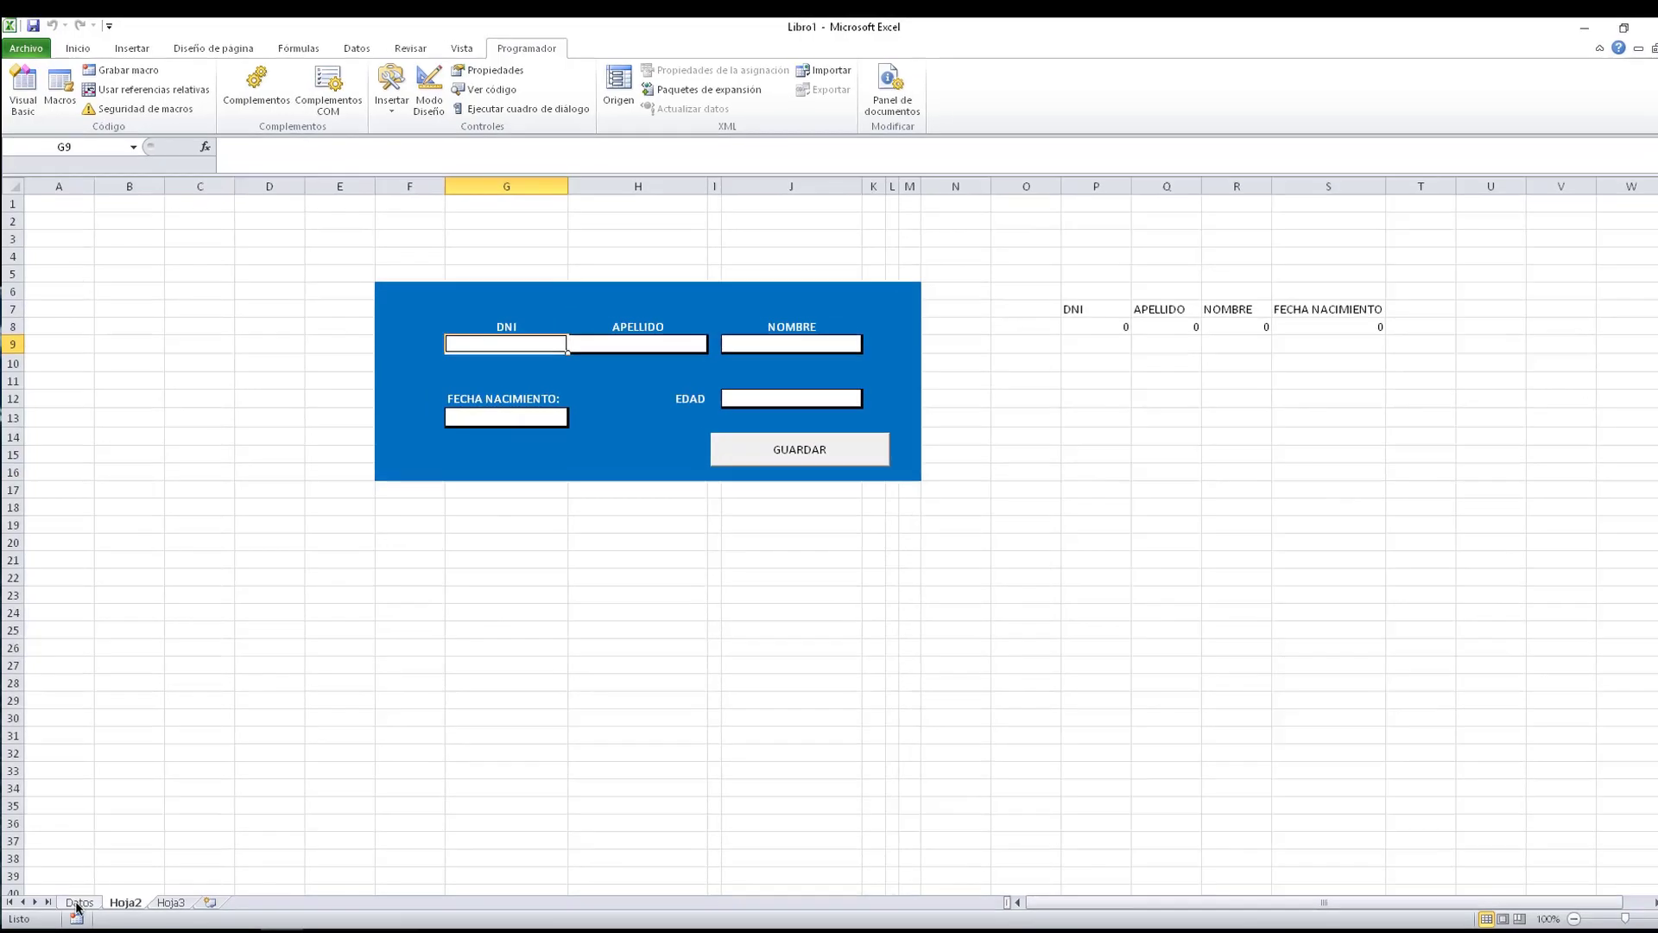
{"action": "left_click", "coordinate": [78, 887]}
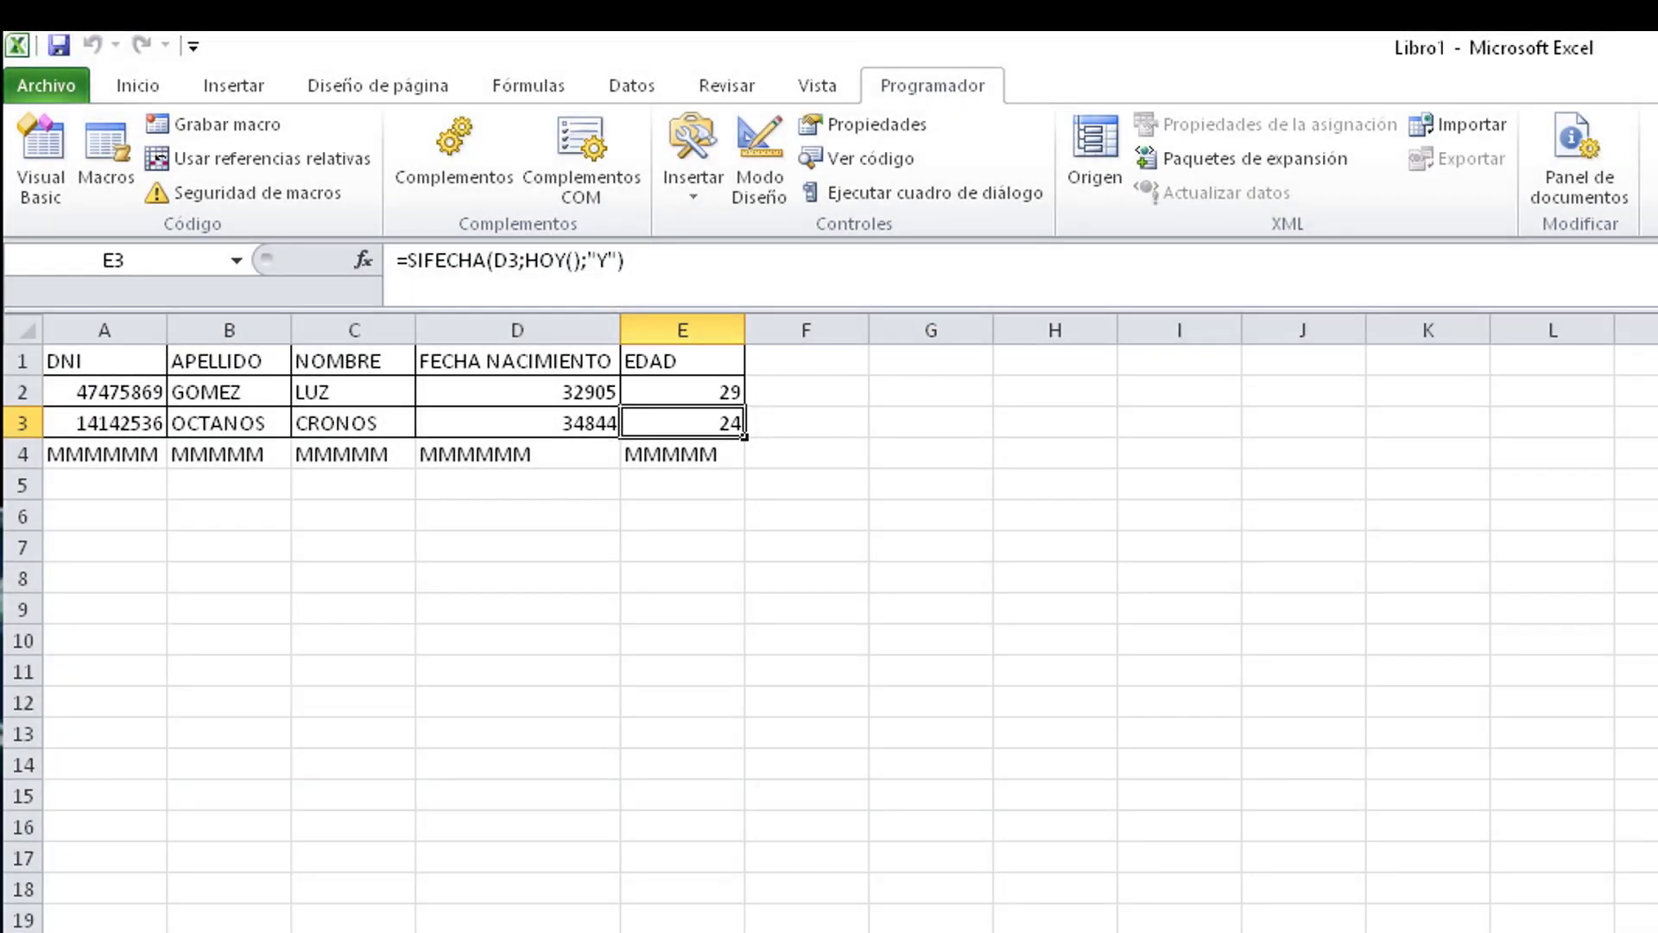
Step: Hide columns P to S on Hoja2, which hold the helper table beside the form
{"action": "key", "text": "ctrl+Page_Down"}
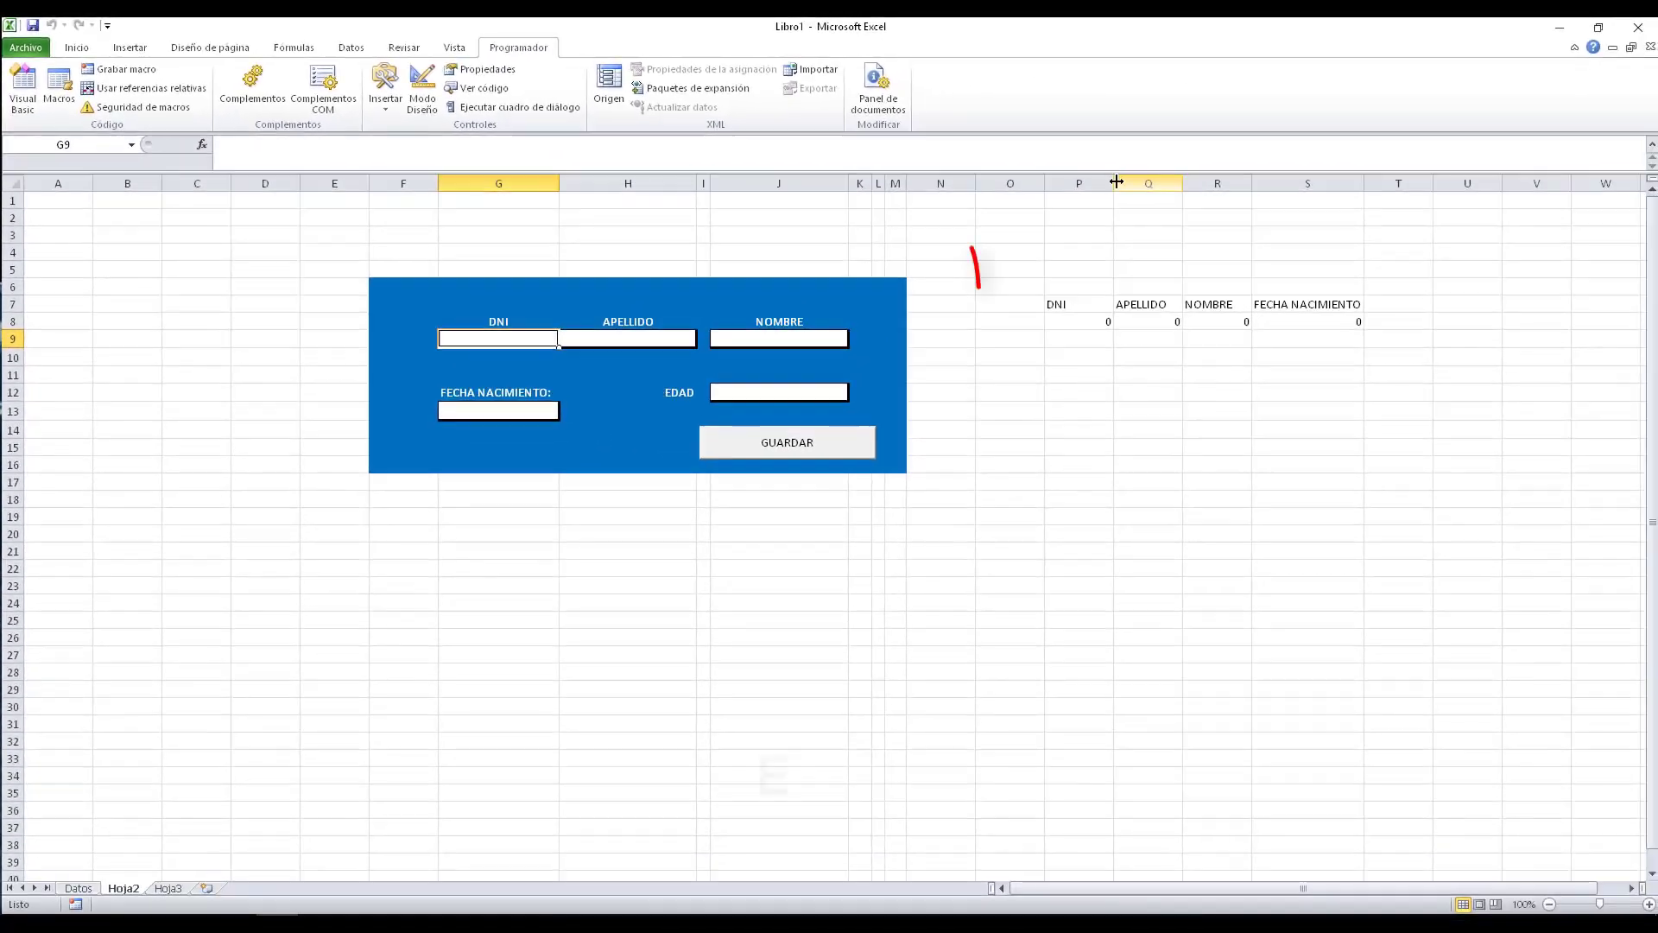
{"action": "left_click", "coordinate": [1100, 181]}
{"action": "left_click_drag", "start_coordinate": [1100, 179], "coordinate": [1339, 181]}
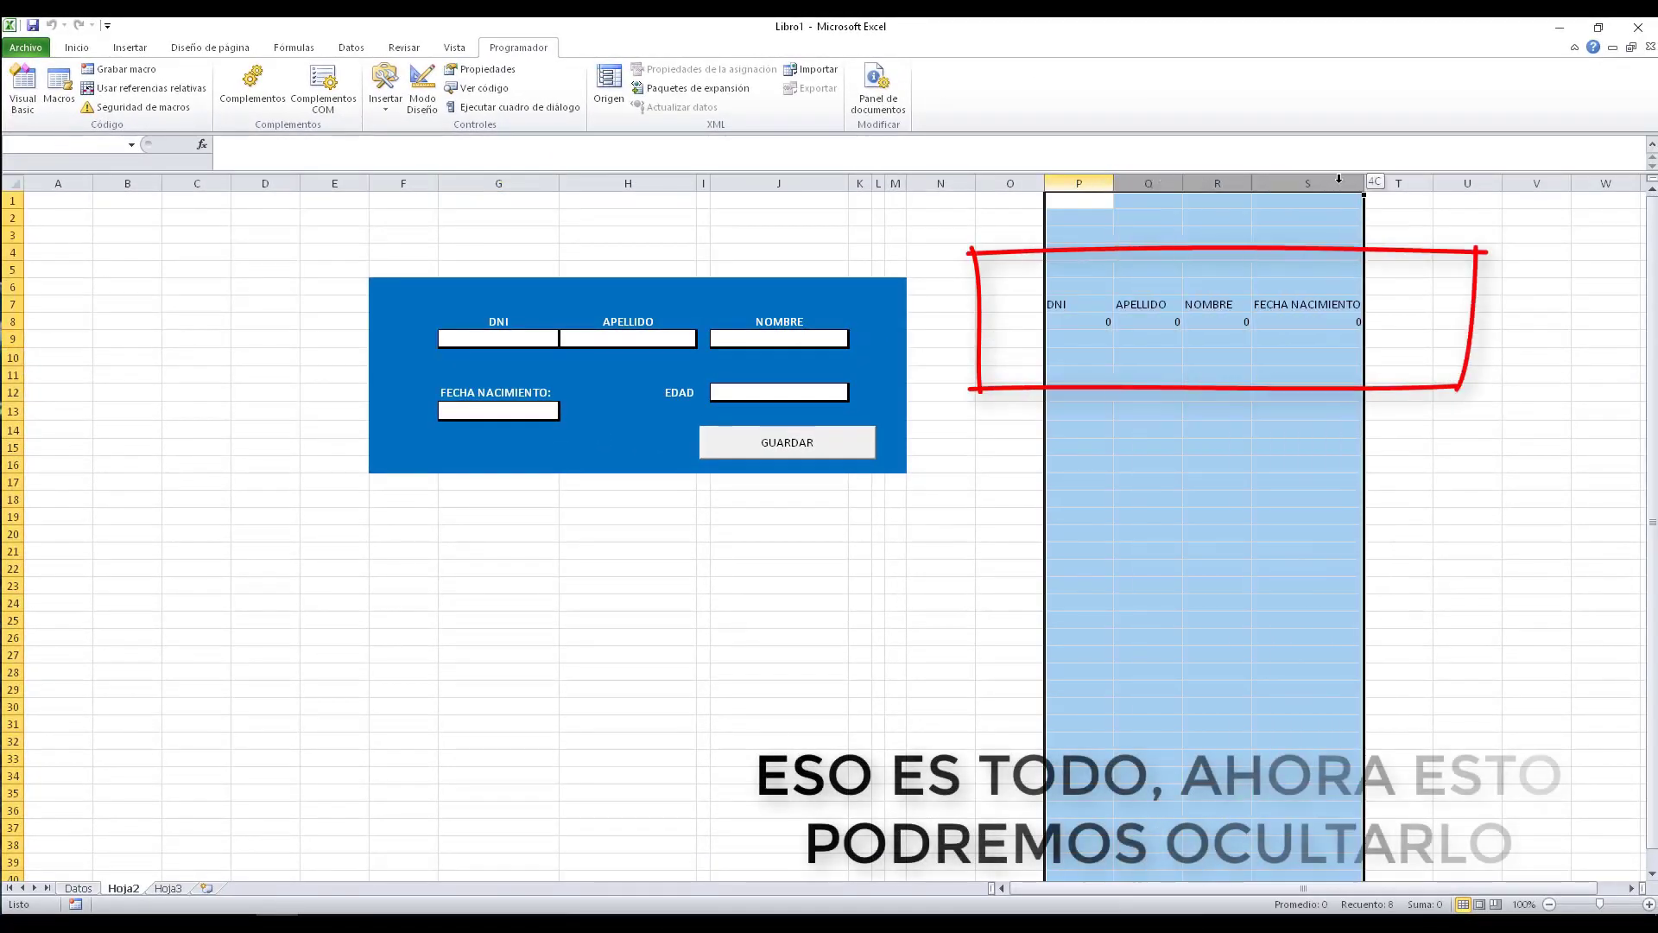
{"action": "right_click", "coordinate": [1341, 183]}
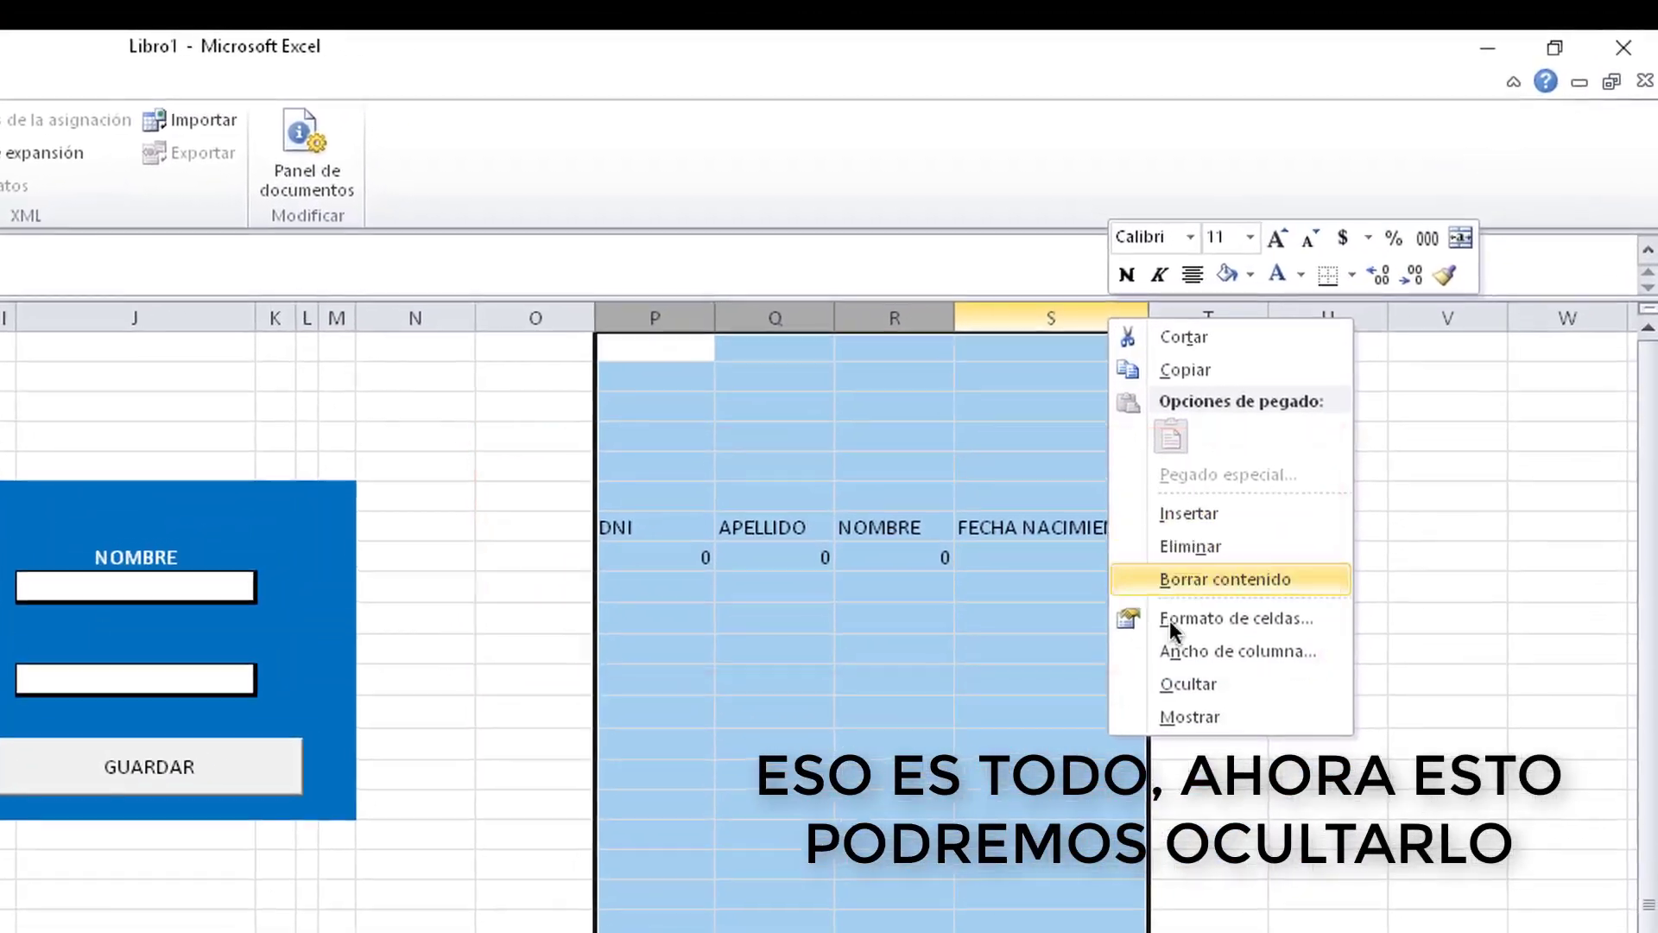
{"action": "left_click", "coordinate": [1209, 689]}
{"action": "left_click", "coordinate": [613, 592]}
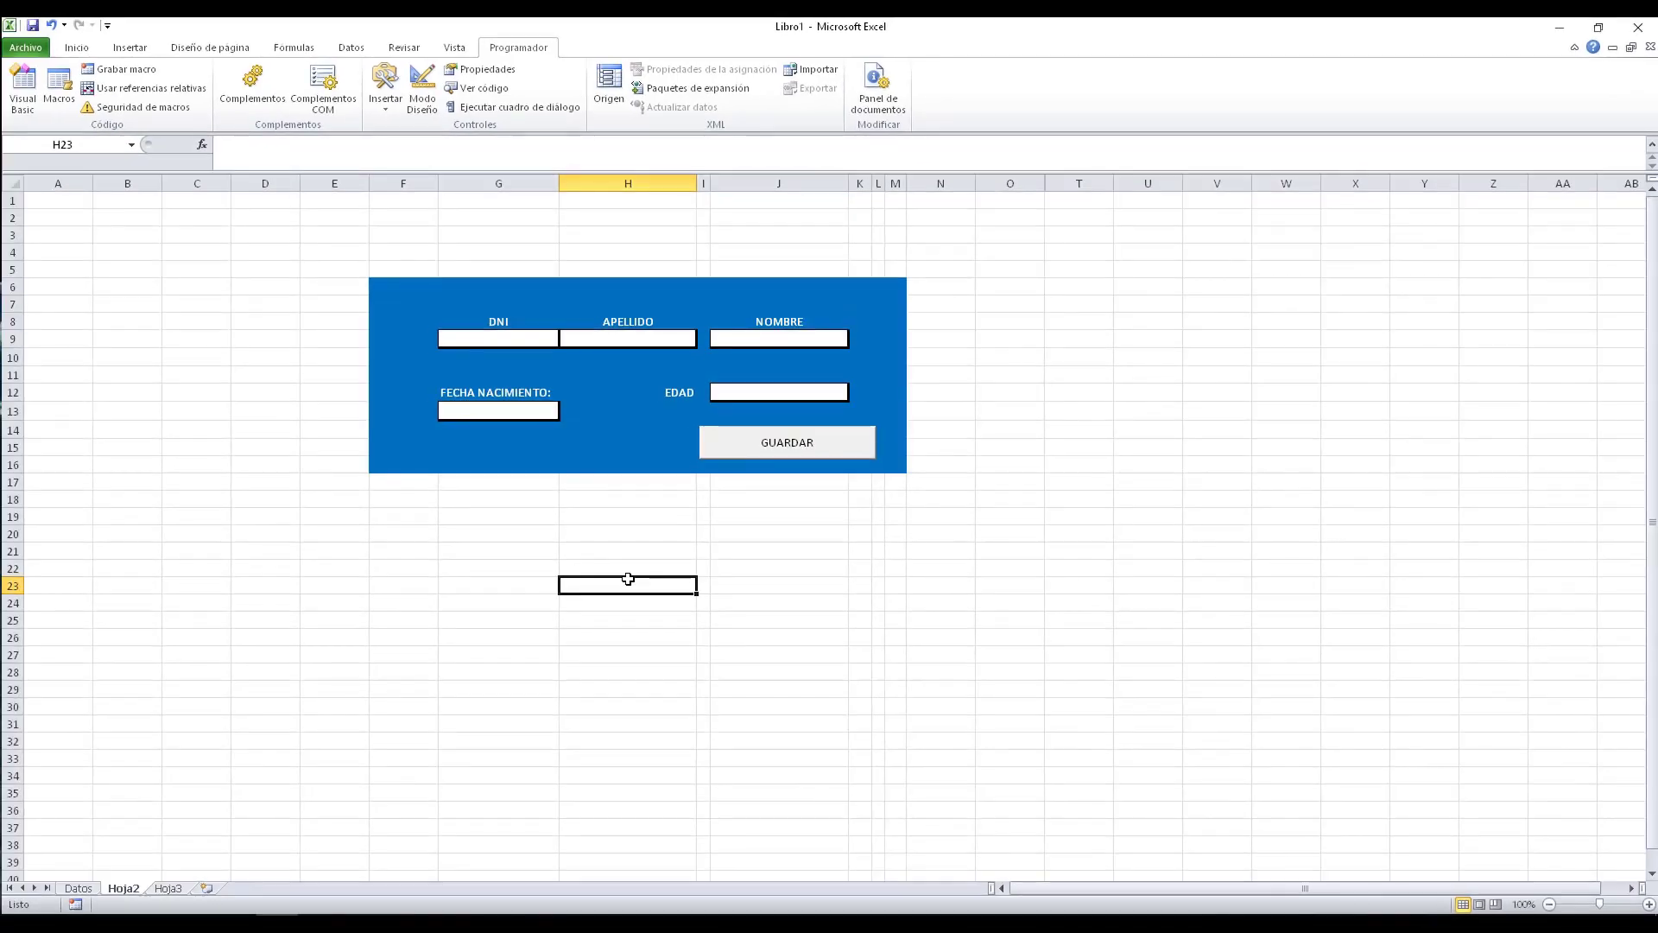